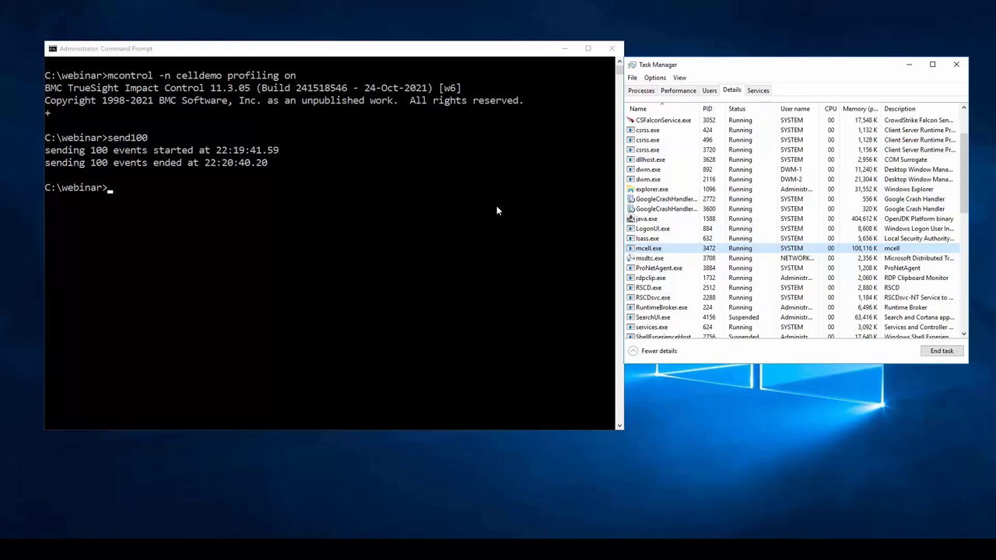
- Export the celldemo cell's profiling data from the command prompt by running mgetinfo -n celldemo profiling > prof.txt
key(Down)
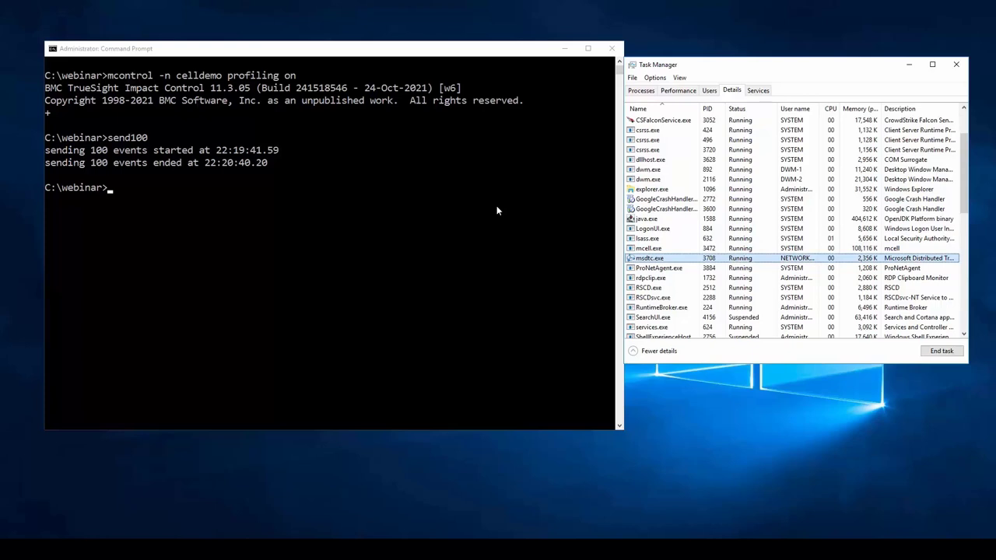
click(448, 204)
text(mgetinfo -)
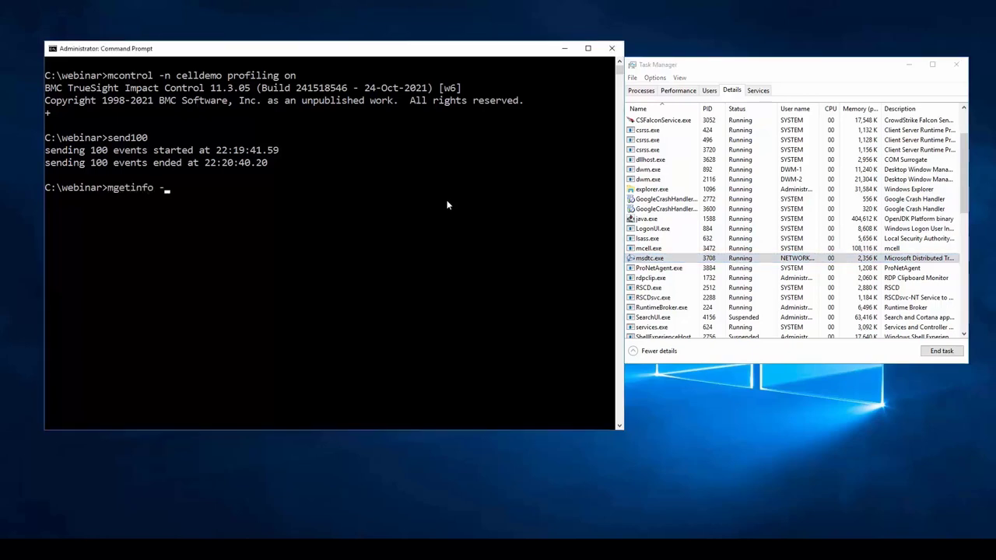
text(n celldemo profiling)
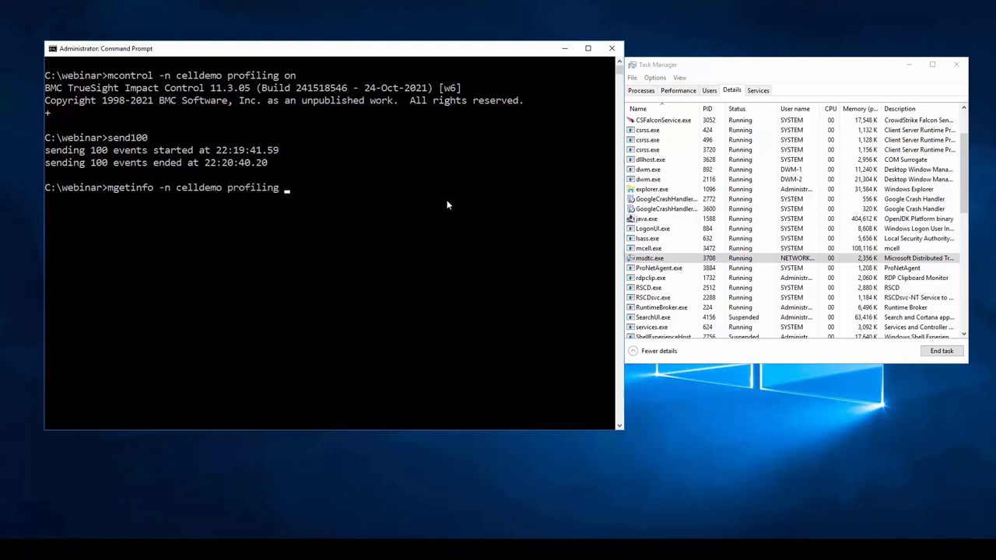
text(> prof.txt)
key(Return)
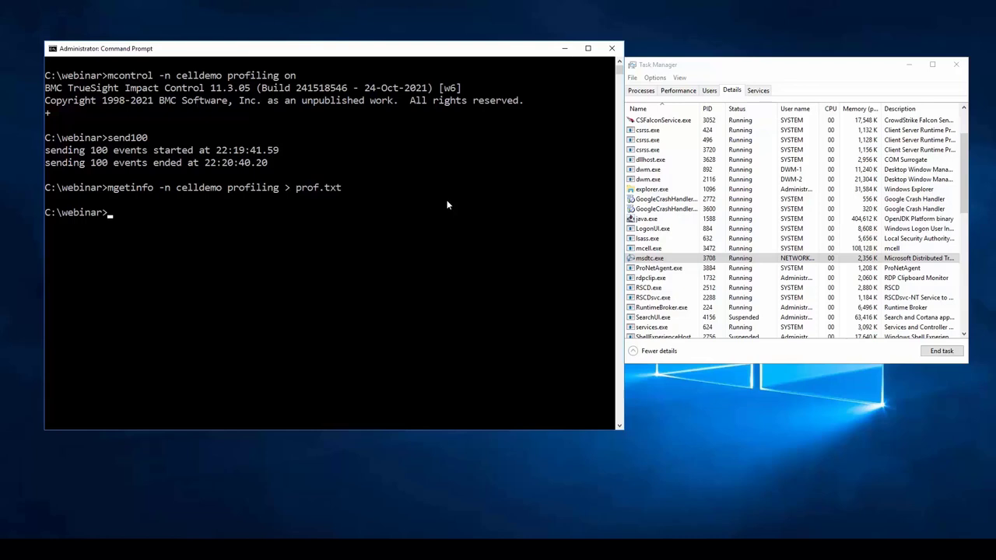
- Open prof.txt in Notepad and examine the profiling state and total time at the start of the report
text(notepad prof.txt)
key(Return)
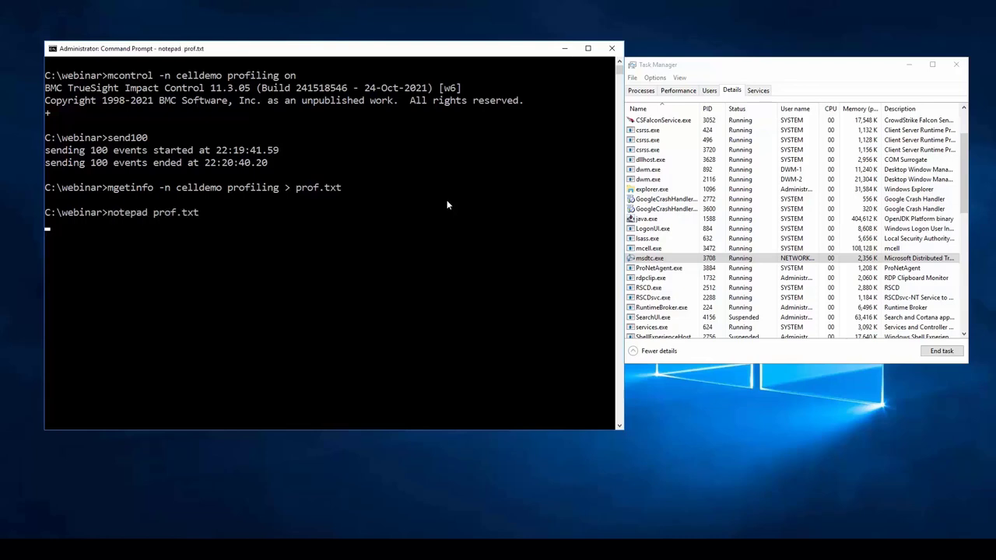
key(Down)
key(Down)
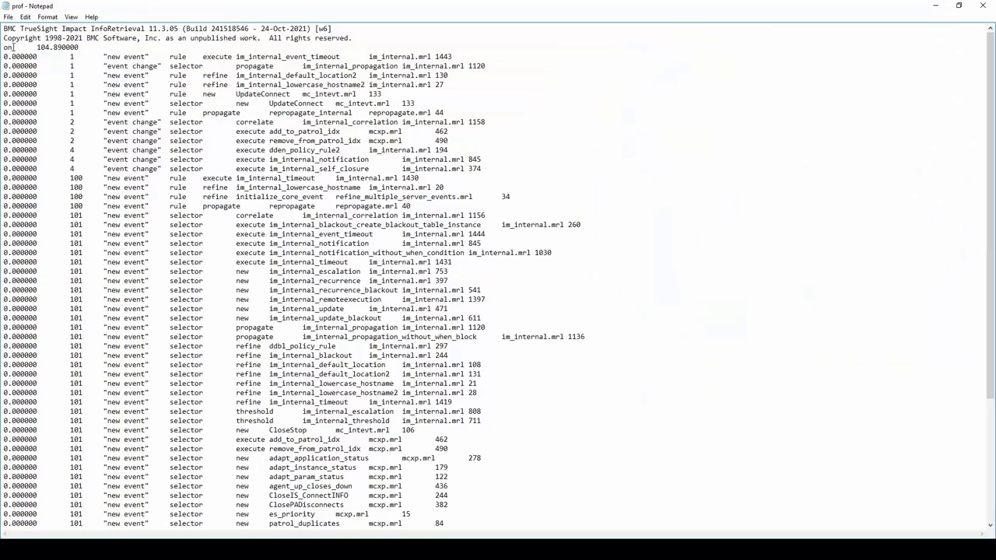
key(shift+Home)
click(32, 48)
drag(32, 48, 87, 48)
click(90, 47)
- Examine the set_owner entry at the end of the profiling report: its time, execution count, event type and rule file
click(992, 517)
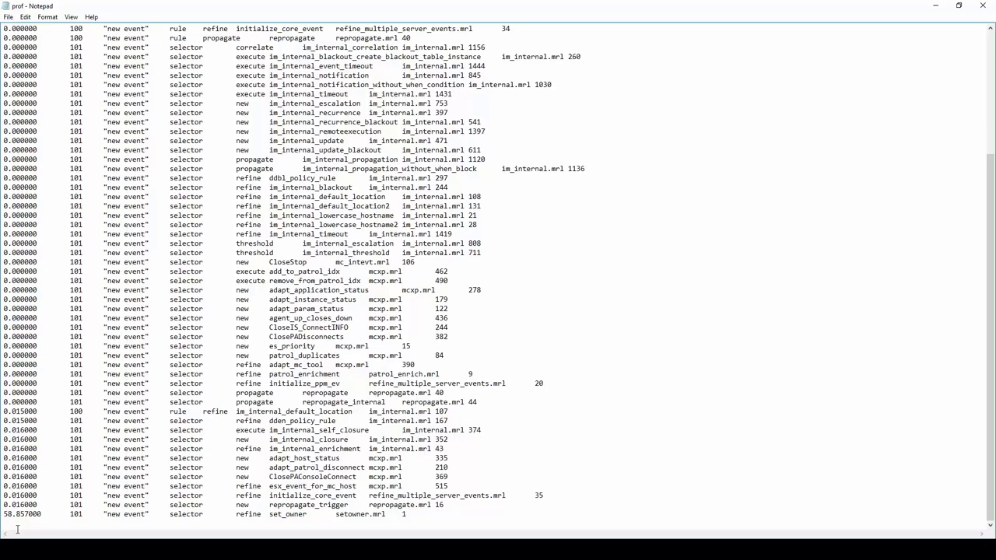
drag(41, 514, 3, 518)
drag(70, 514, 83, 515)
drag(104, 514, 149, 514)
drag(170, 514, 405, 514)
double_click(33, 514)
drag(71, 514, 83, 514)
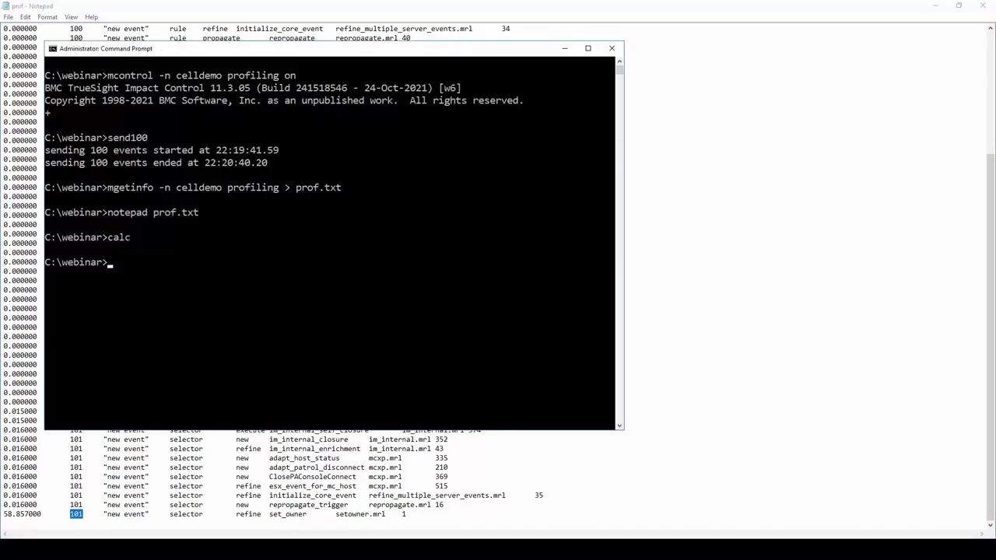
- Calculate set_owner's average time per execution in Calculator by dividing 58.857 by 101
text(5)
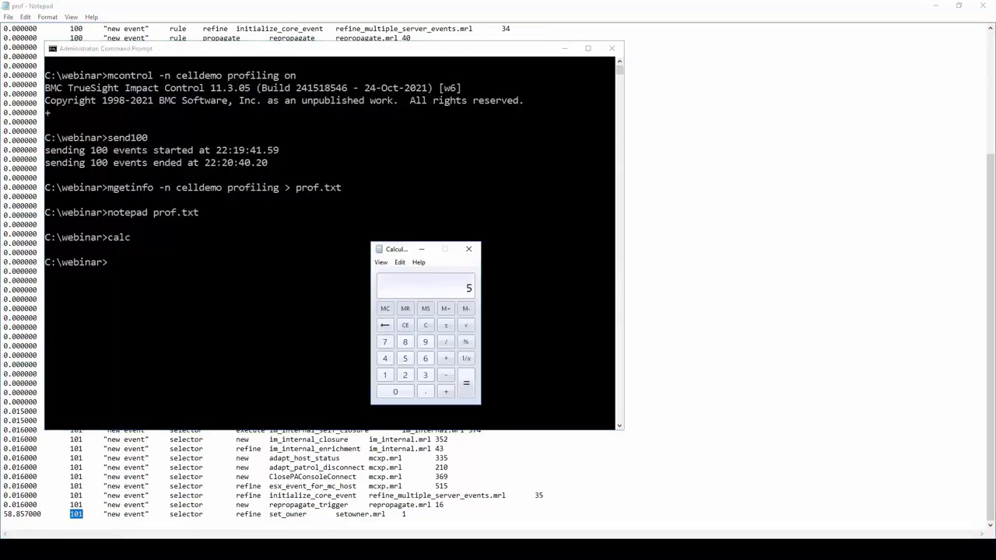
text(8.857/101)
key(Return)
- Switch to a new File Explorer window and go to the %mcell_home%\etc folder
key(super+e)
click(256, 35)
text(%m)
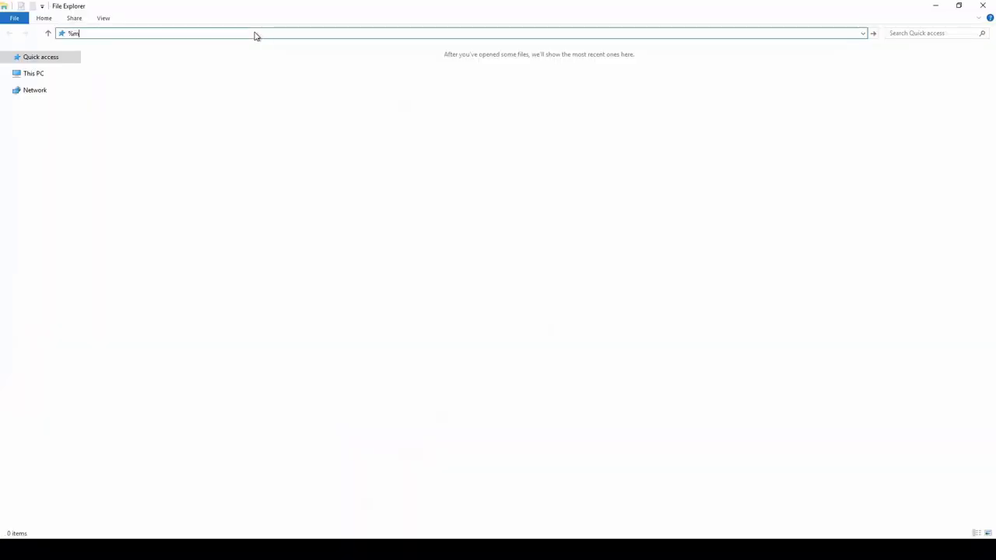
text(cell_home%\)
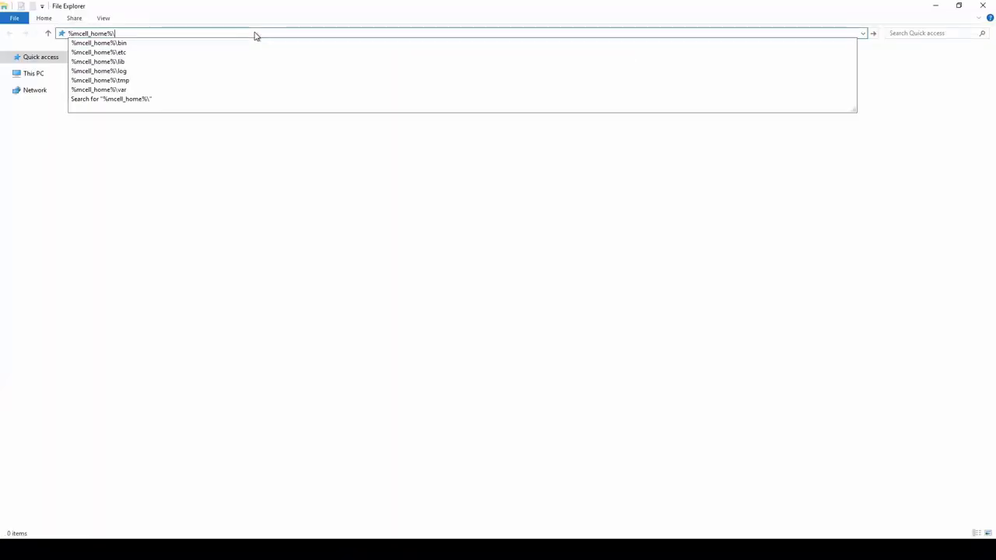
text(etc)
key(Return)
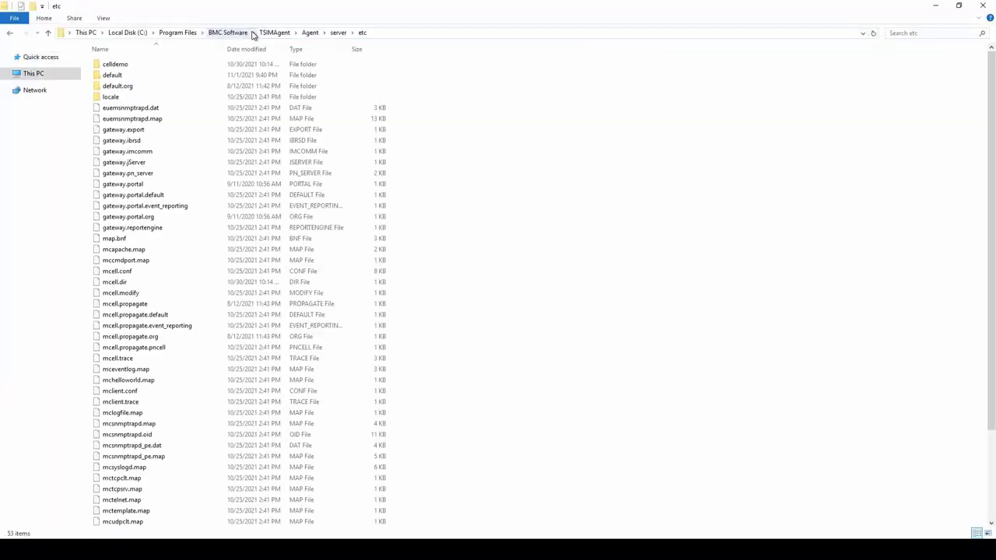
- Open setowner.mrl from the celldemo\kb\rules folder in Notepad++
double_click(121, 65)
double_click(120, 64)
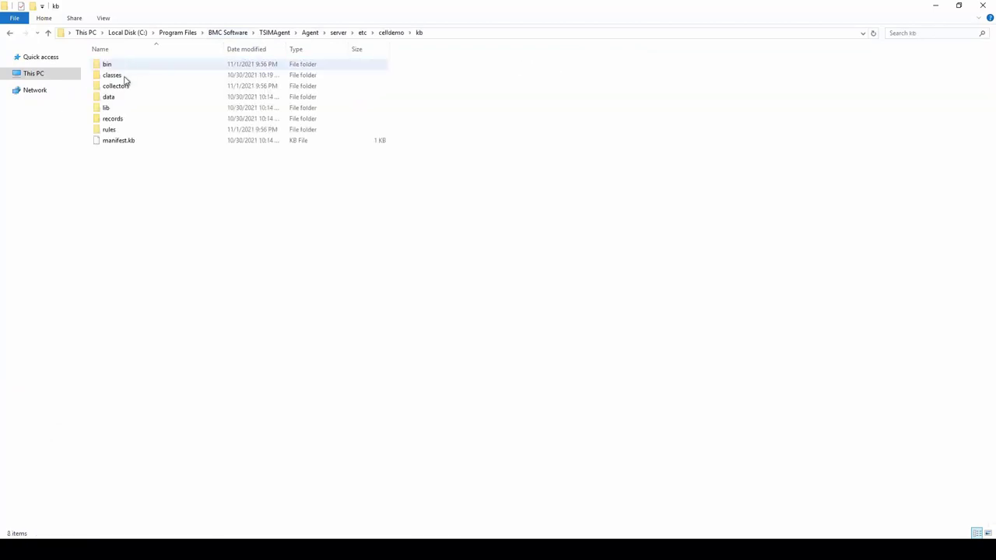
double_click(117, 130)
scroll(211, 296, down, 15)
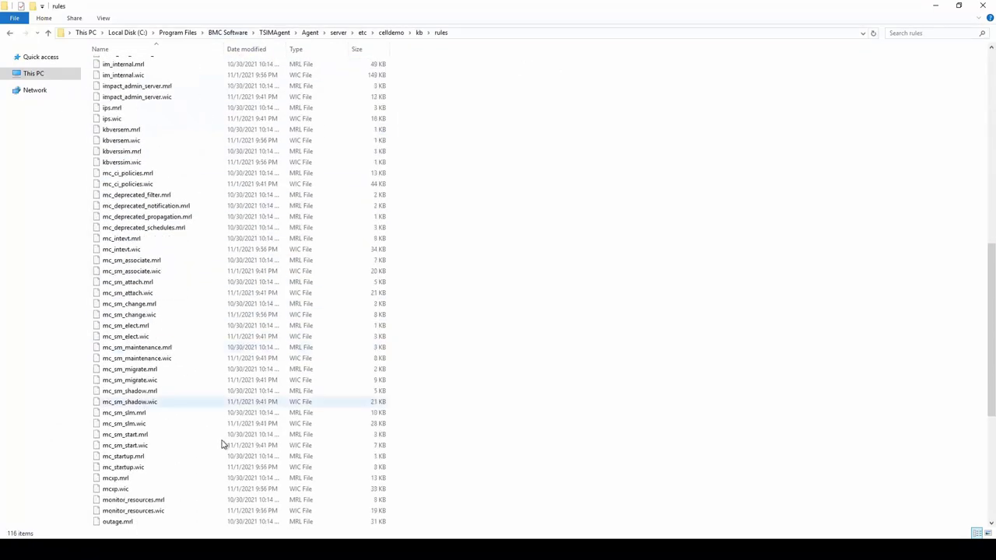
scroll(222, 444, down, 8)
right_click(115, 457)
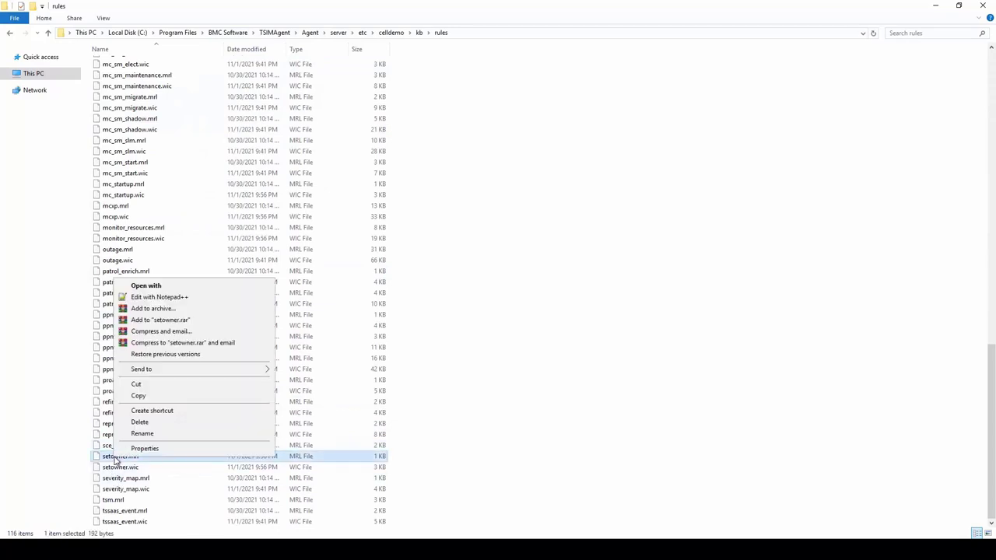
click(156, 297)
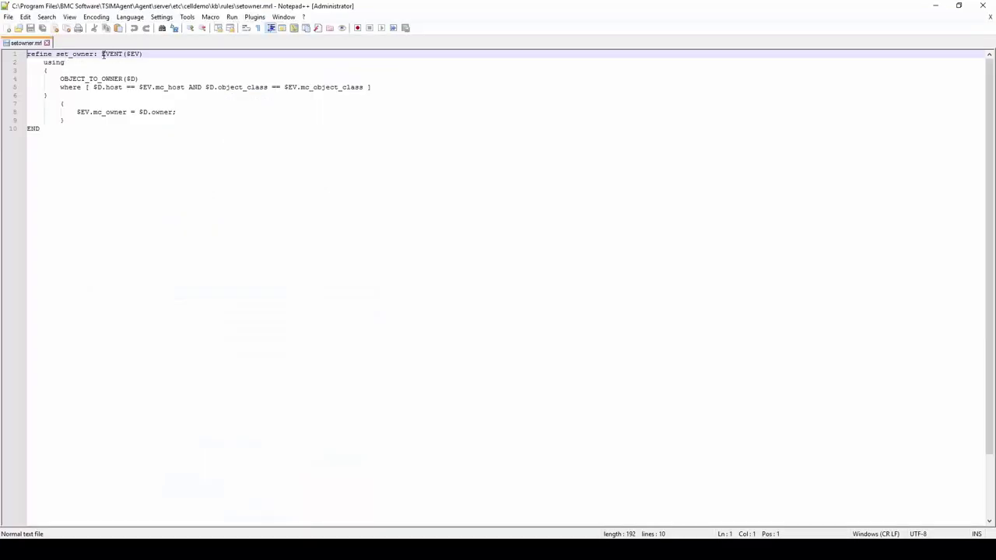
- Examine the set_owner rule's event selector, OBJECT_TO_OWNER lookup, host and object class conditions, and mc_owner assignment
drag(102, 54, 142, 54)
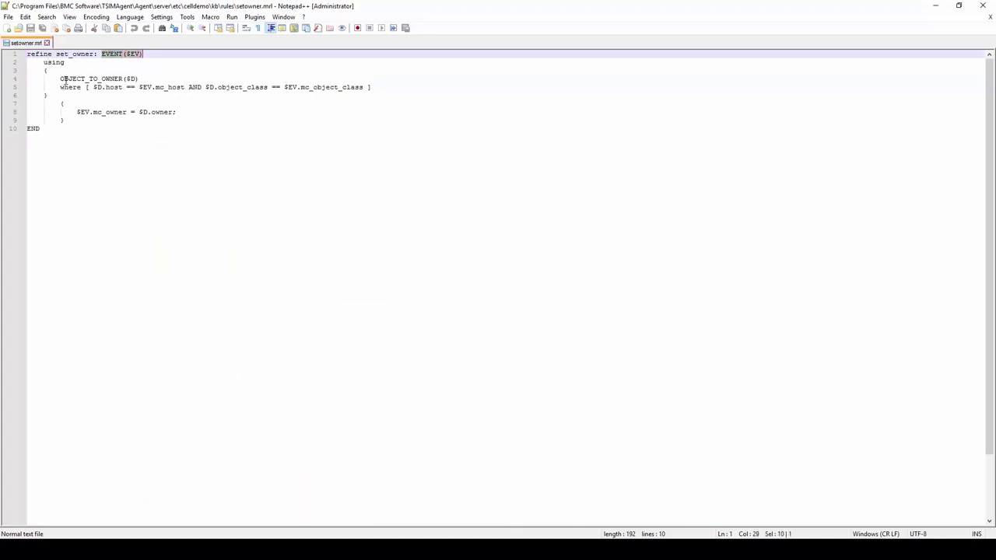
drag(61, 79, 123, 79)
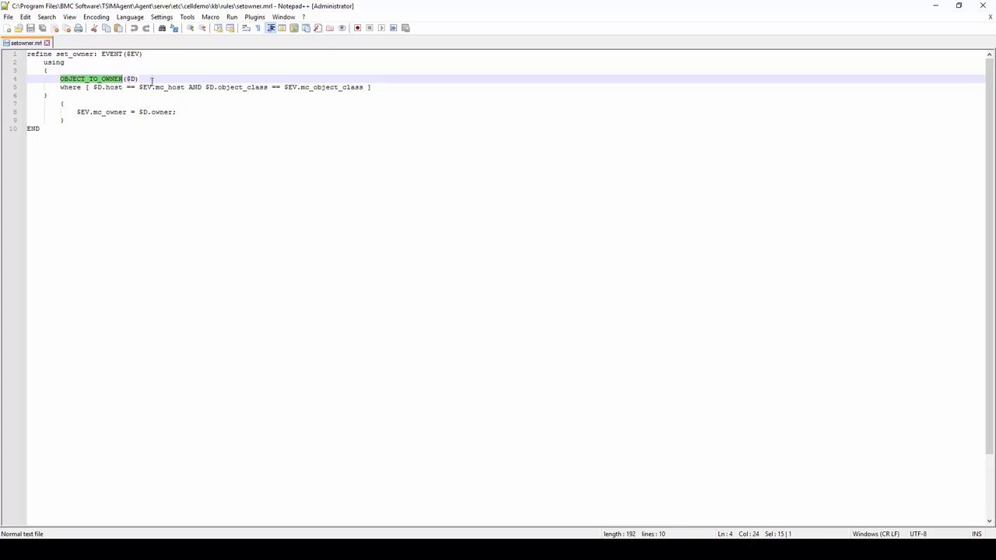
click(63, 89)
drag(61, 78, 187, 87)
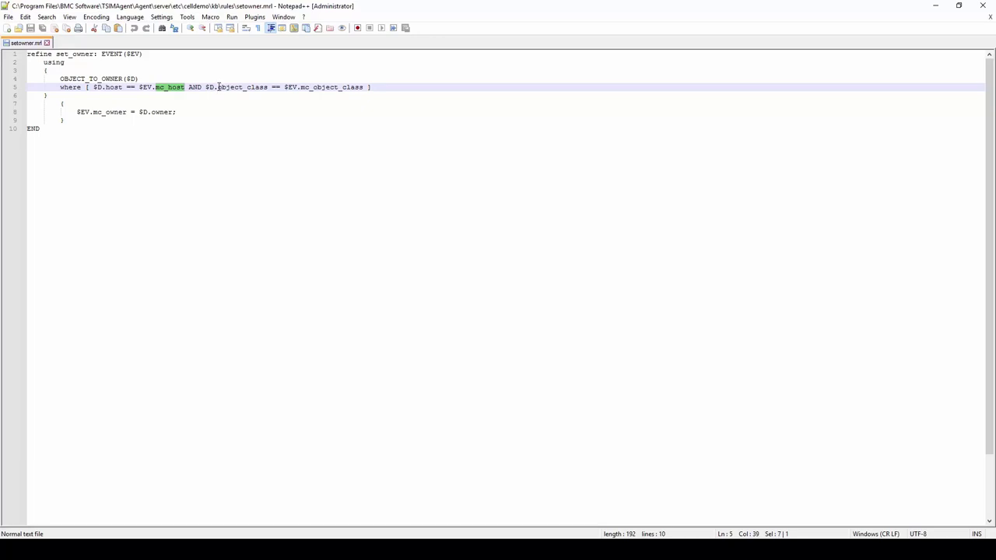
drag(218, 87, 363, 90)
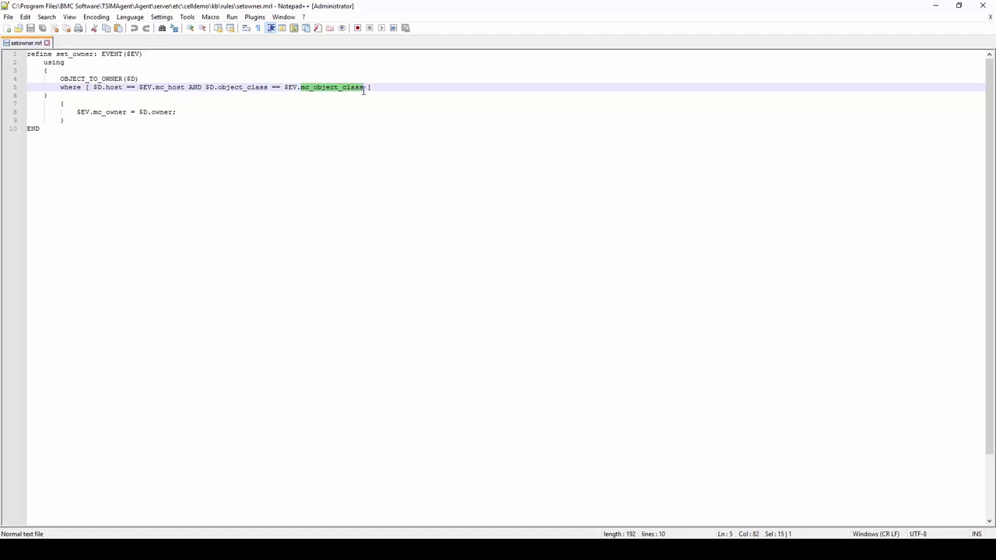
click(115, 111)
double_click(115, 111)
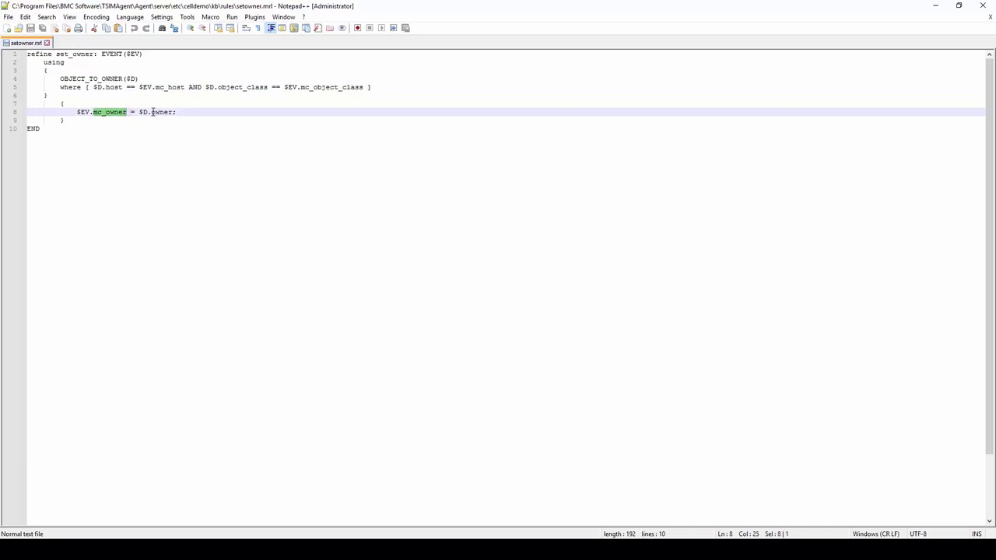
drag(152, 112, 173, 112)
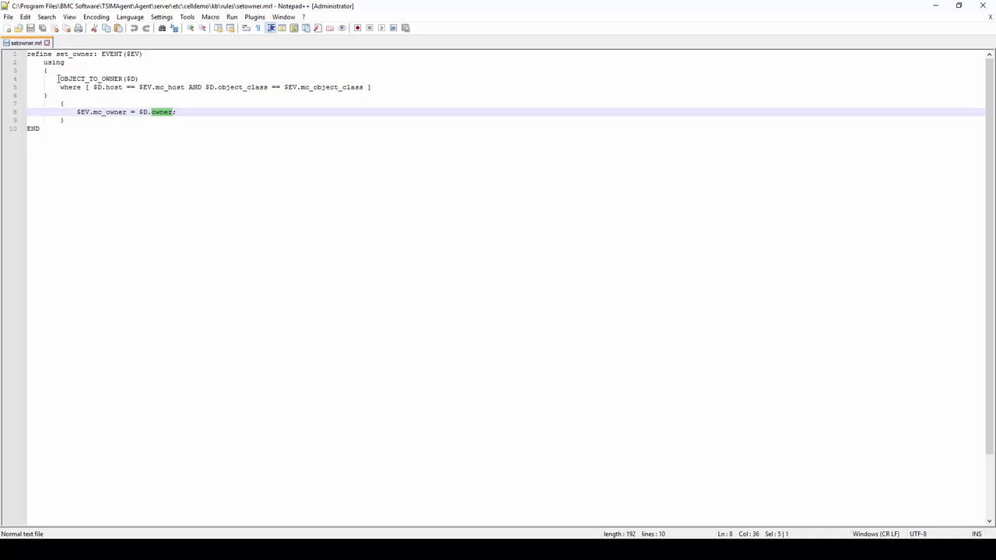
drag(60, 79, 123, 79)
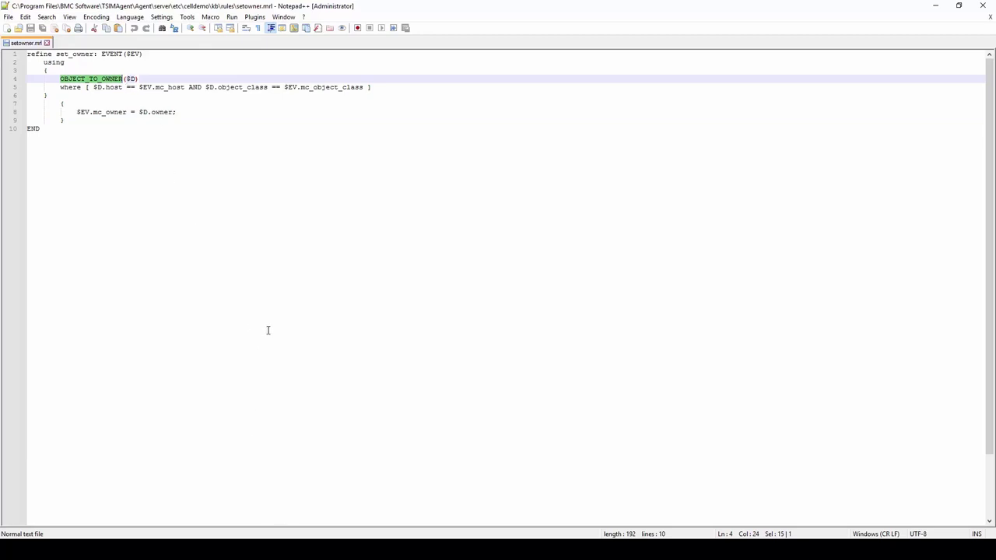
- Count the OBJECT_TO_OWNER records from the command prompt by running mquery -n celldemo -d -a OBJECT_TO_OWNER -s COUNT
click(935, 6)
click(196, 362)
text(mquery )
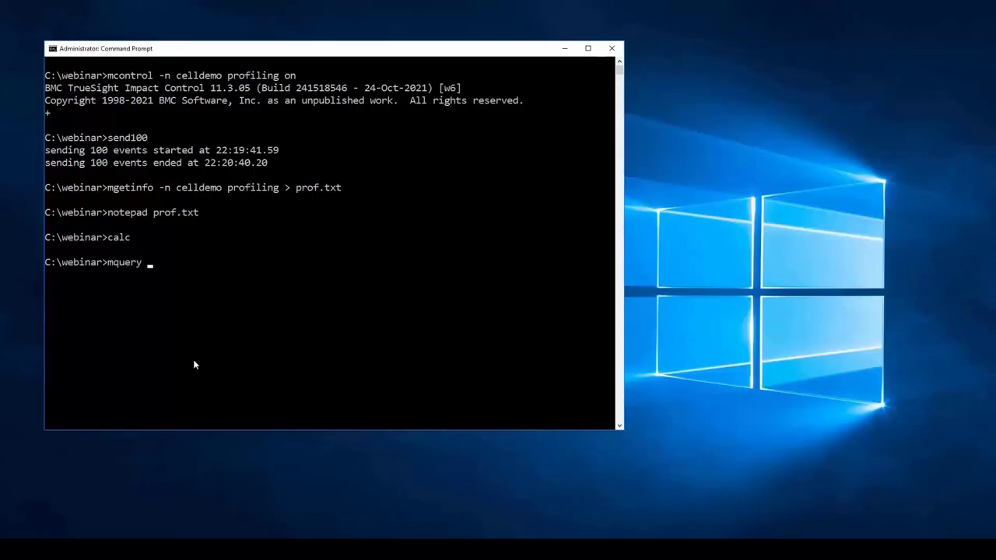
text(-n celldemo -d -a OBJECT)
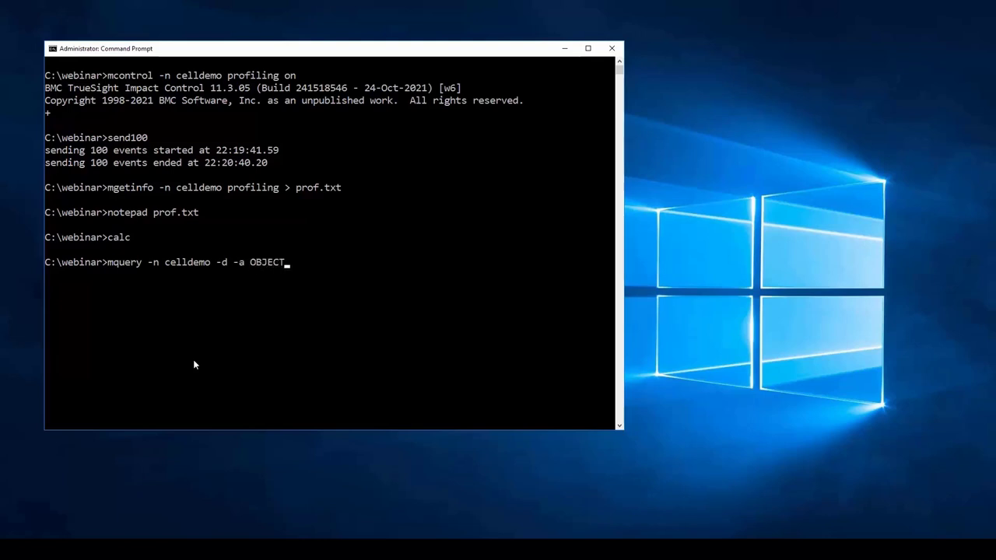
text(_TO_OWNER -s COUNT)
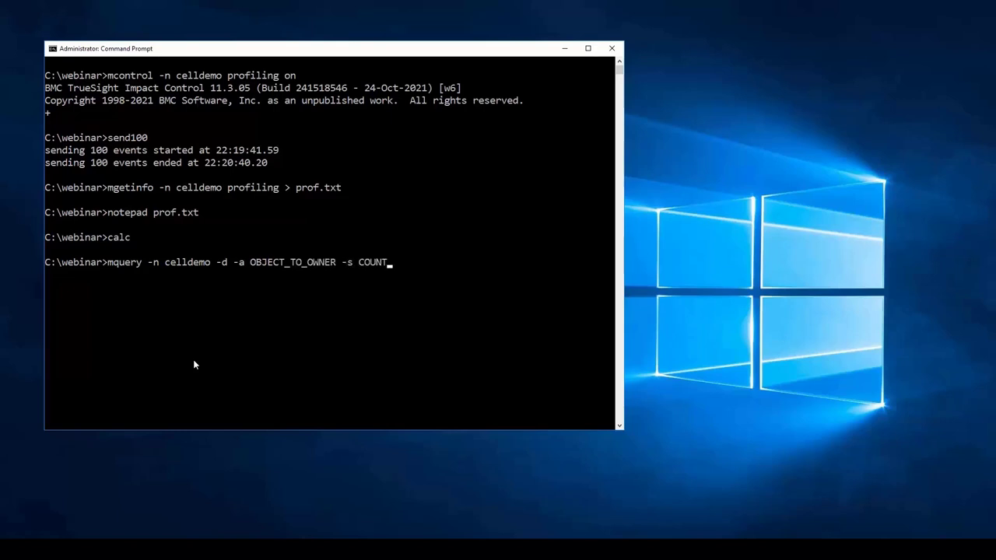
key(Return)
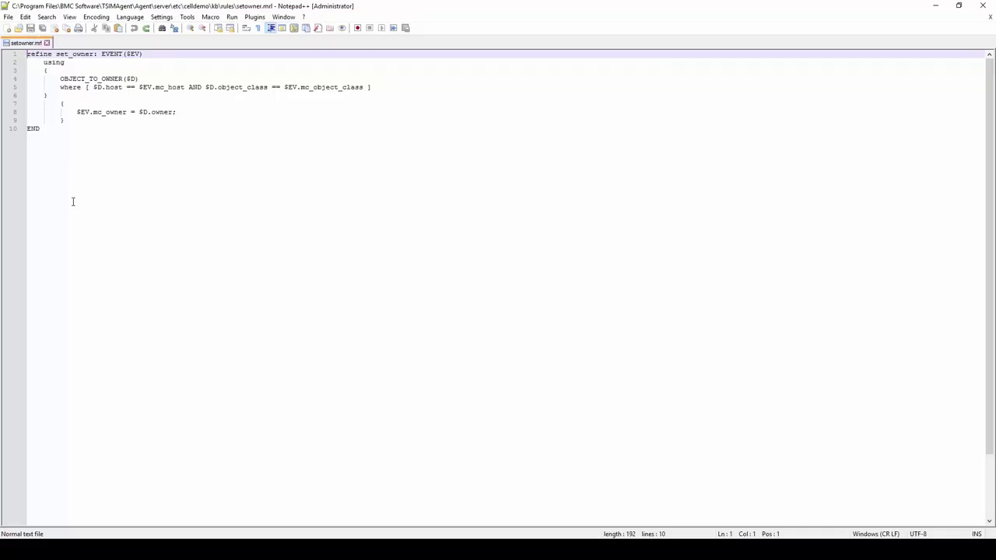
- Insert "index set_owner_index : OBJECT_TO_OWNER hashed [host,object_class] END" above the refine rule in setowner.mrl, followed by a blank line
key(Return)
key(Return)
key(Up)
key(Up)
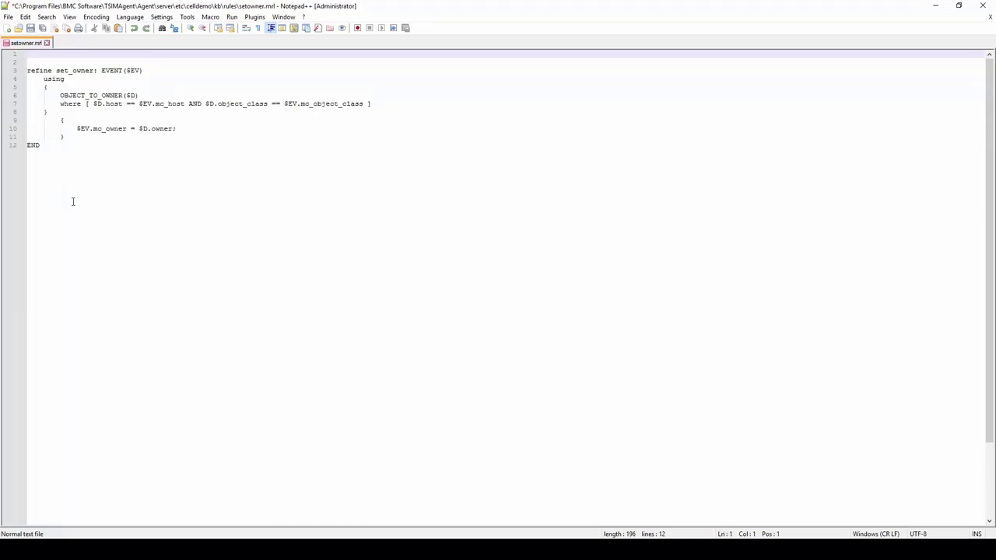
text(index set_o)
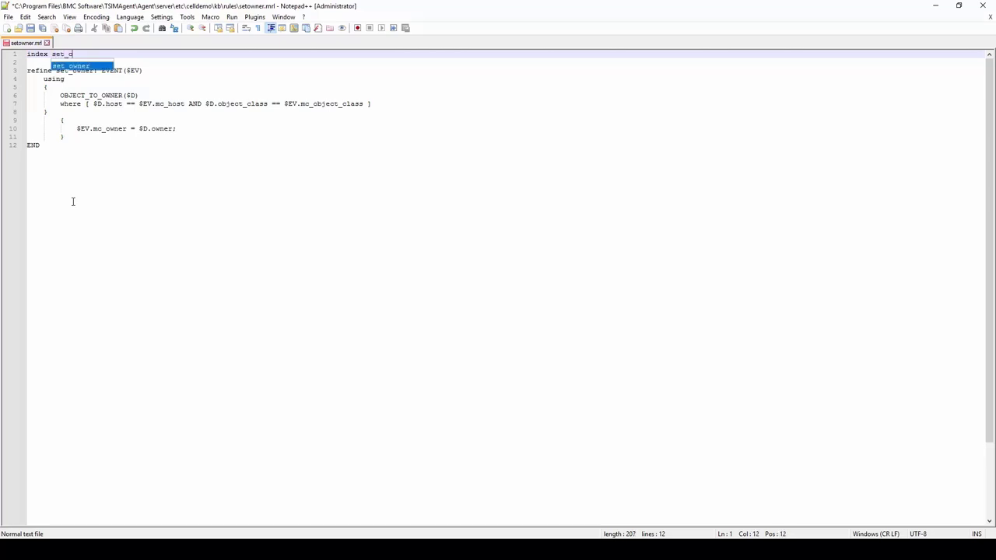
text(wner_index : )
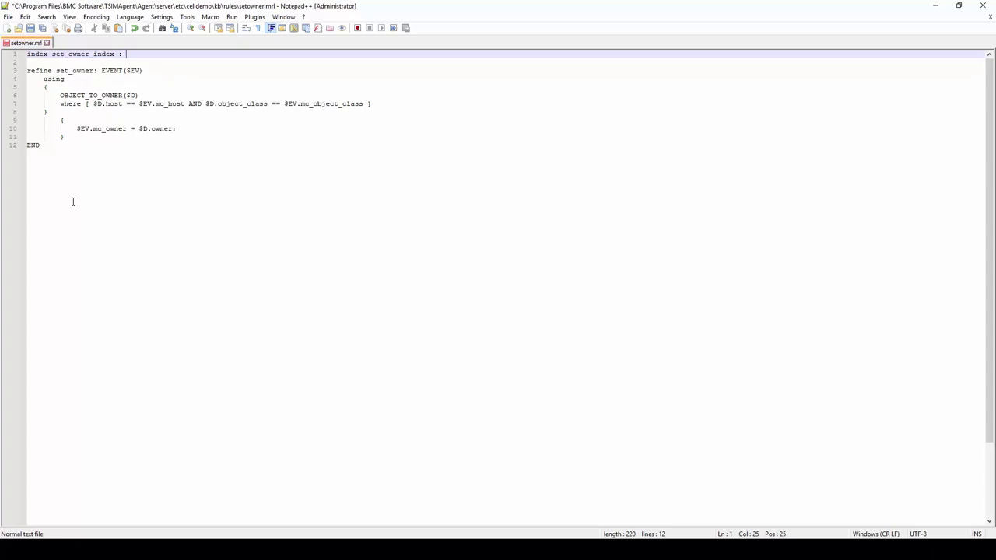
text(OBJECT_)
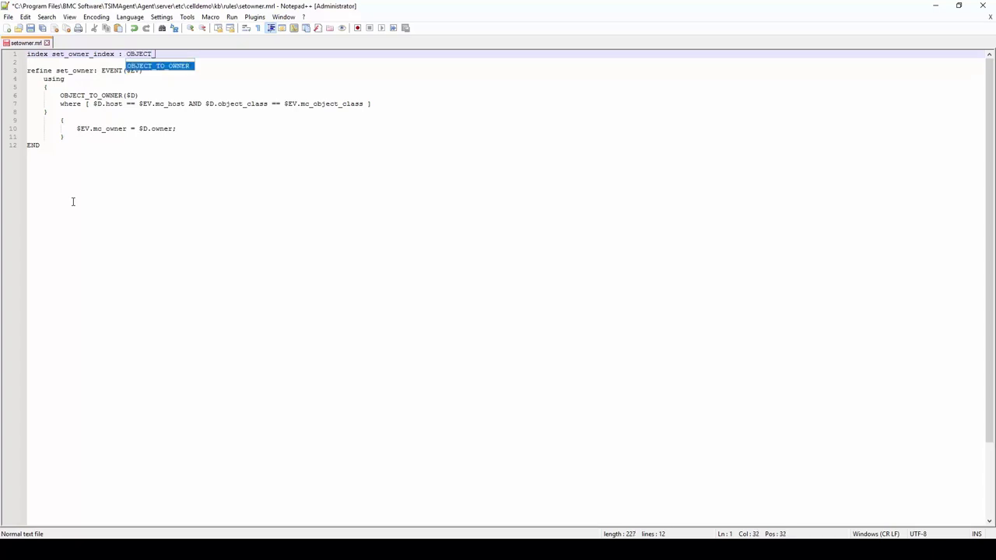
text(TO_OWNER hashed)
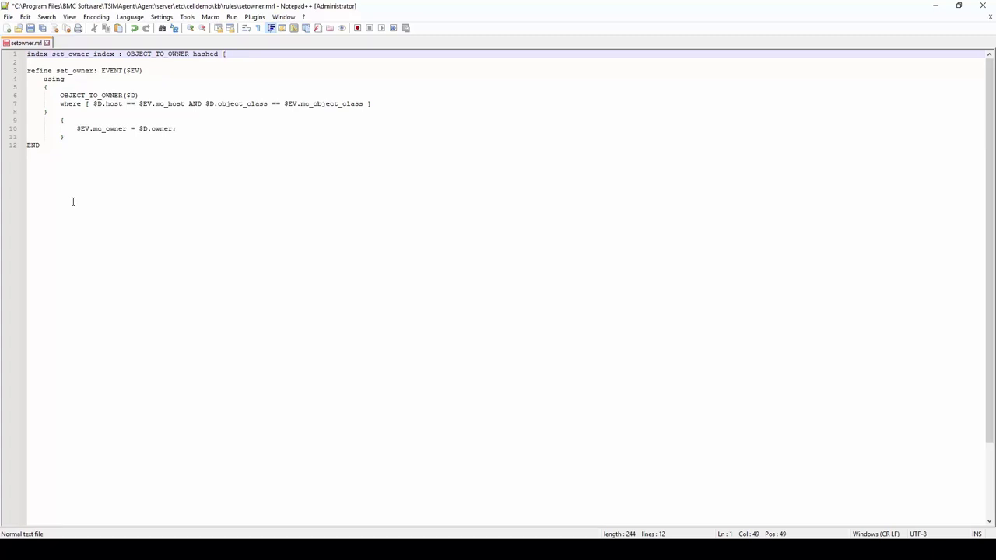
text([host)
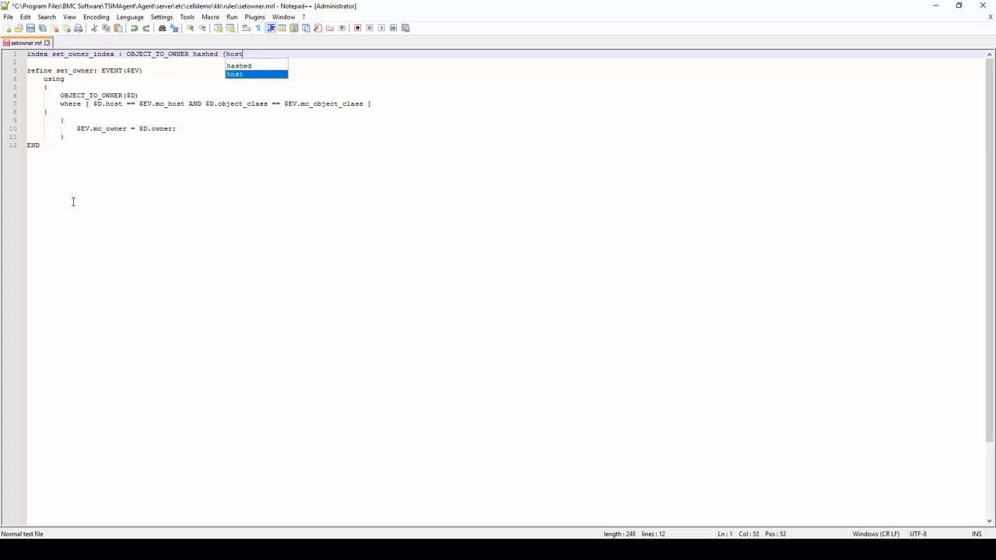
text(,o)
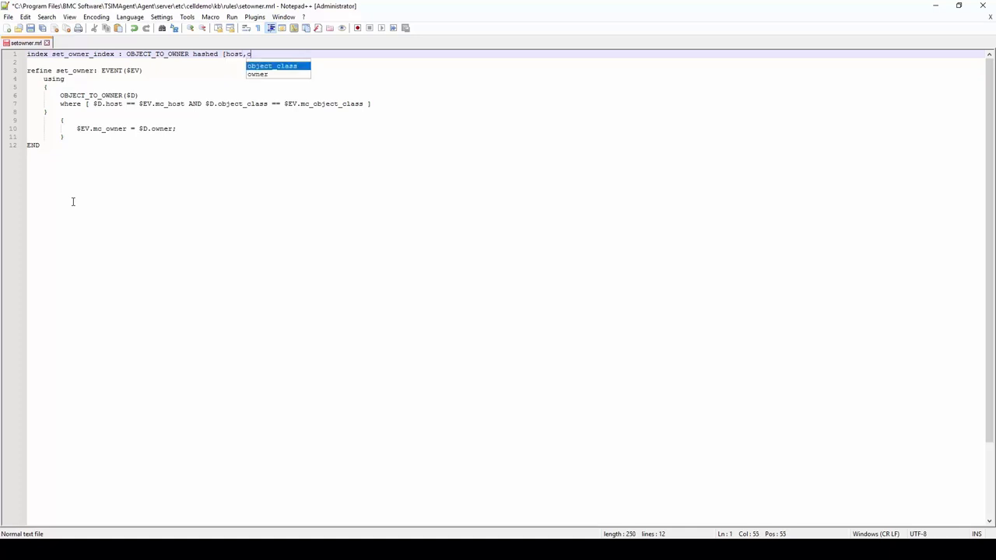
text(bject_class] END)
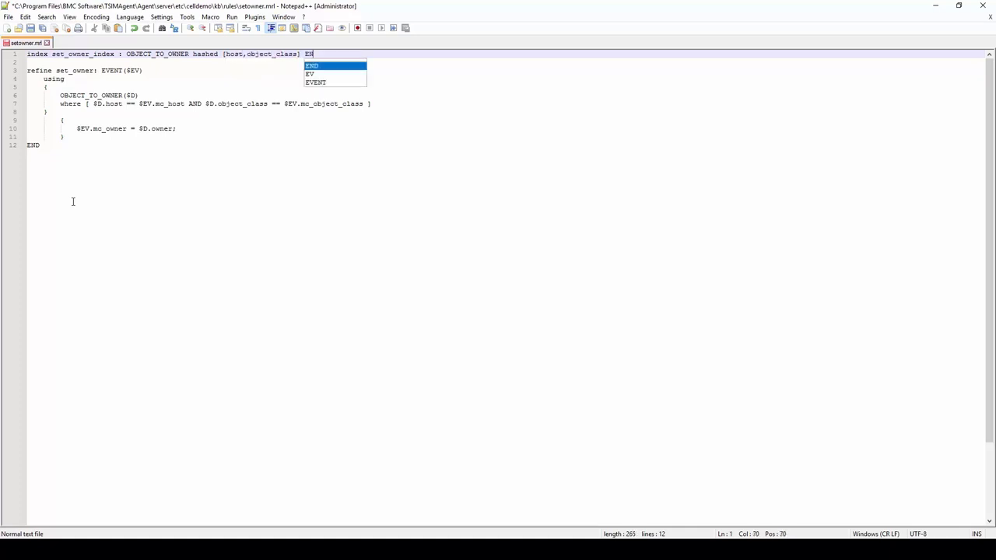
- Insert "index set_owner_index[$EV.mc_host,$EV.mc_object_class] ($D)" as the first line inside the set_owner rule's using block
click(110, 88)
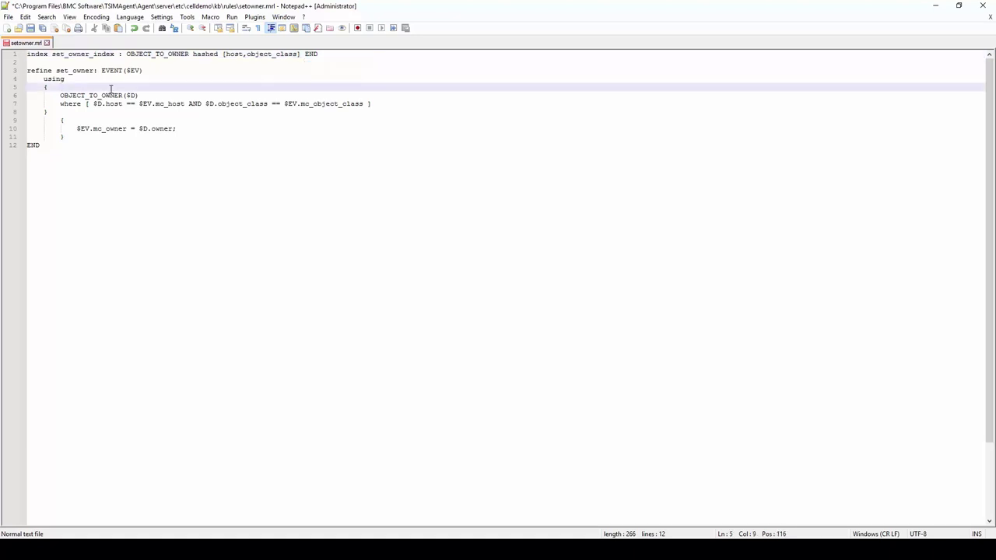
key(Return)
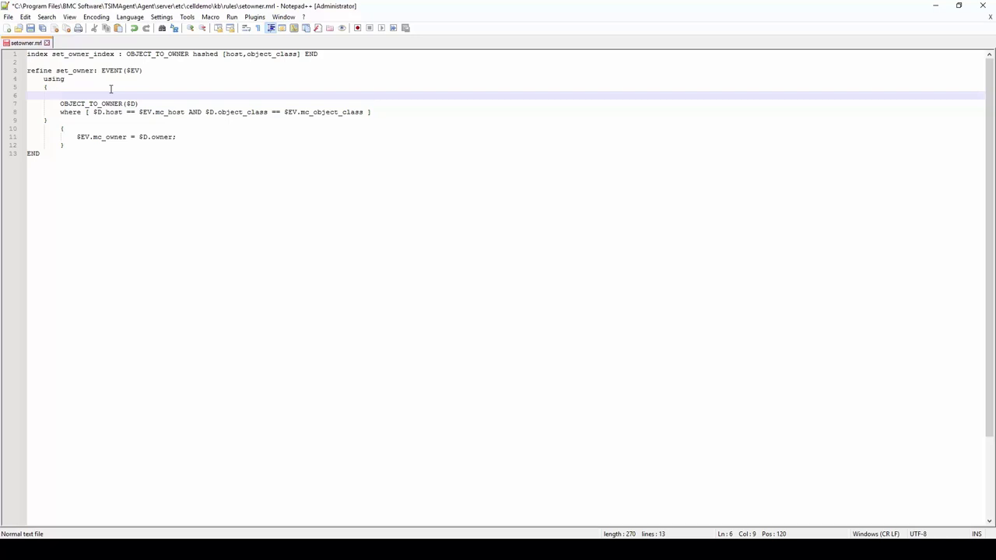
text(index set_own)
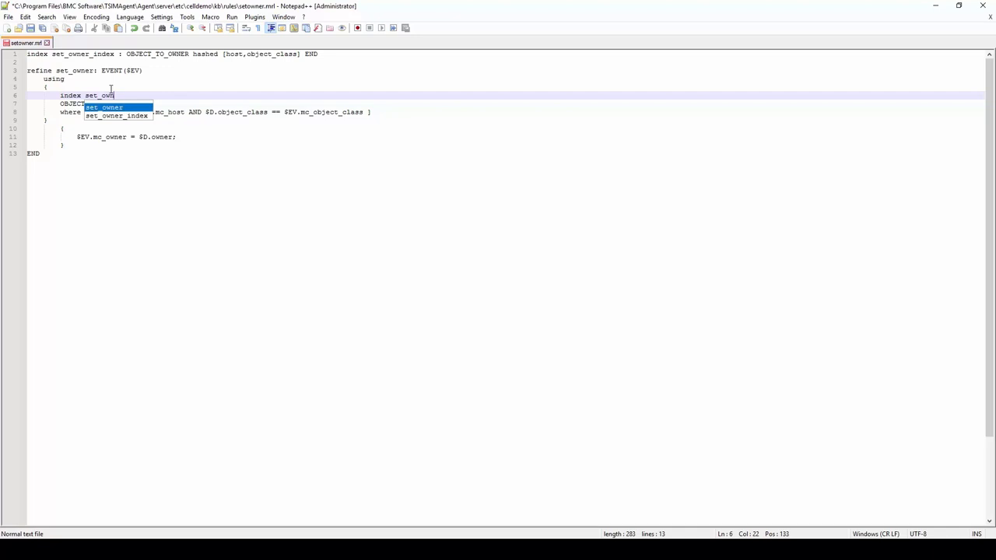
text(er_index)
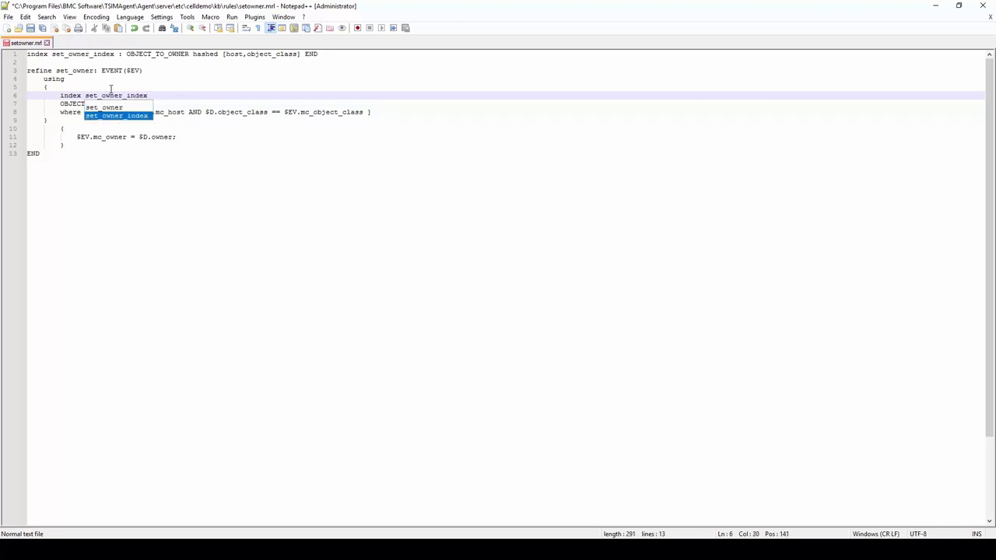
text([)
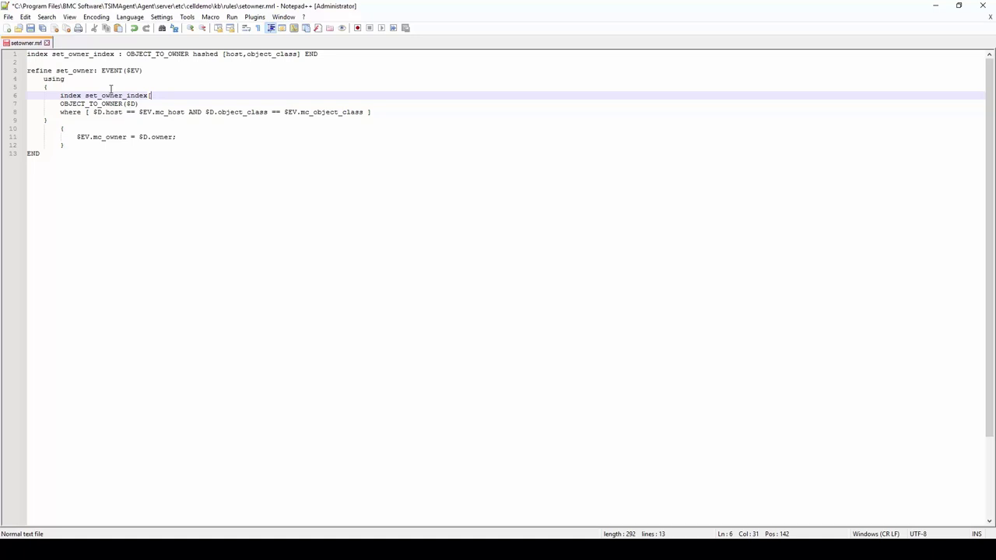
text($EV)
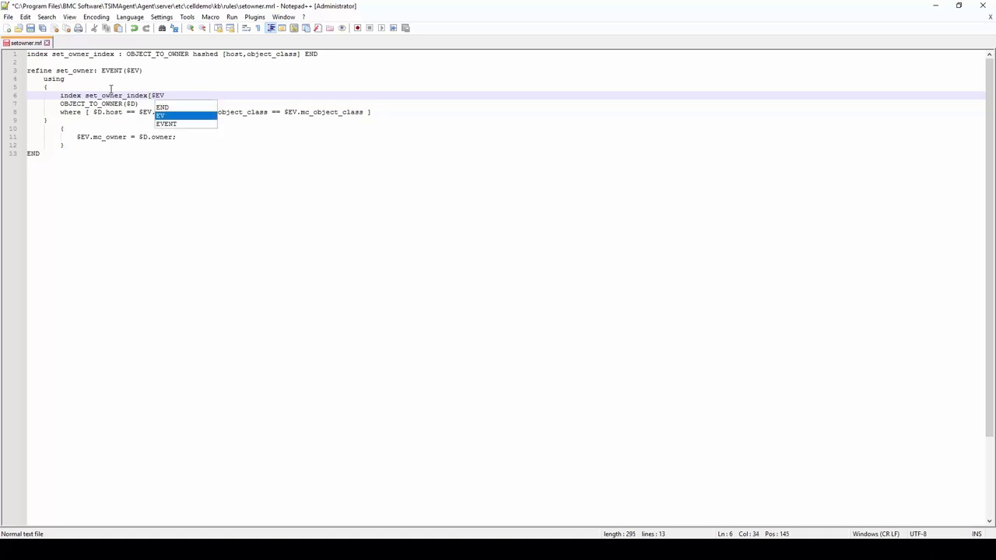
text(.mc_host,)
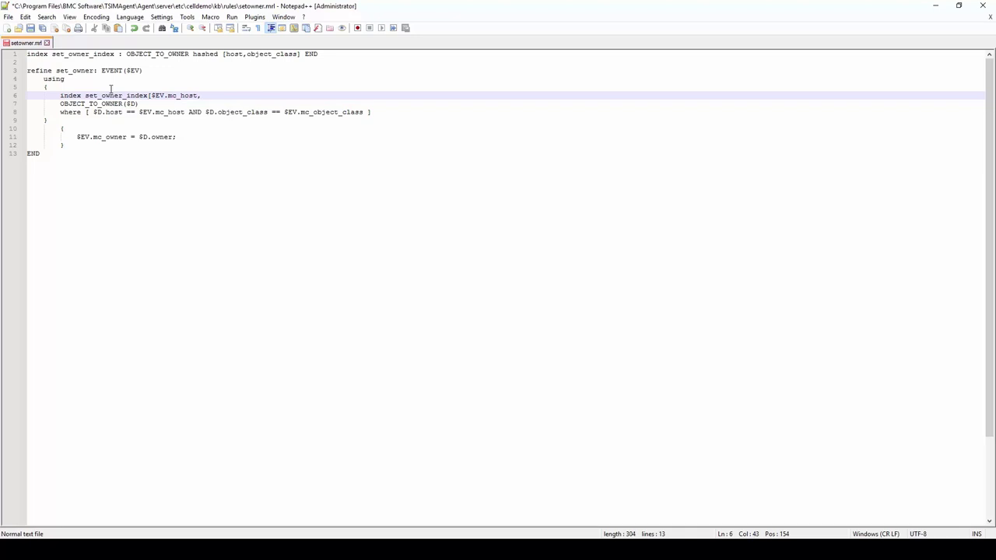
text($EV.mc_)
text(object)
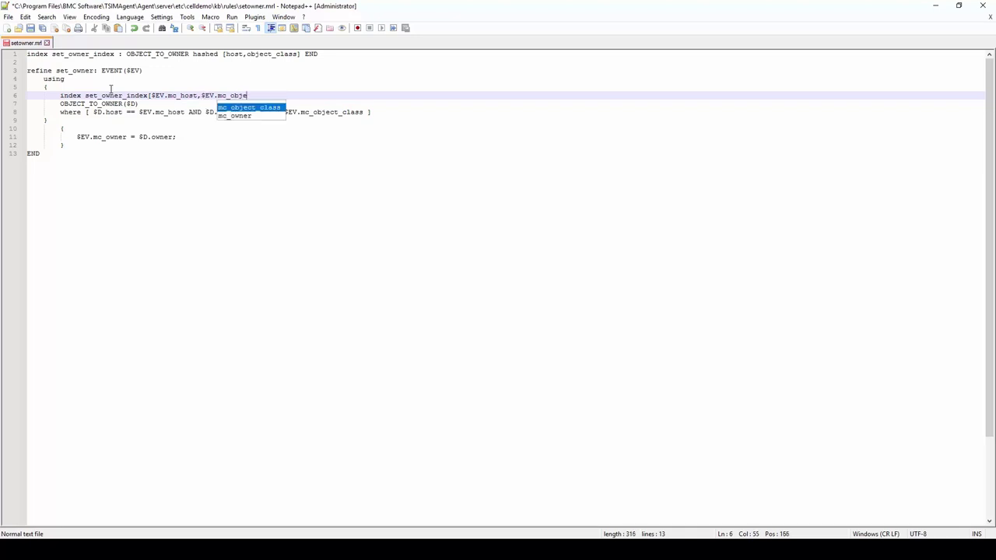
text(_class] ($D)
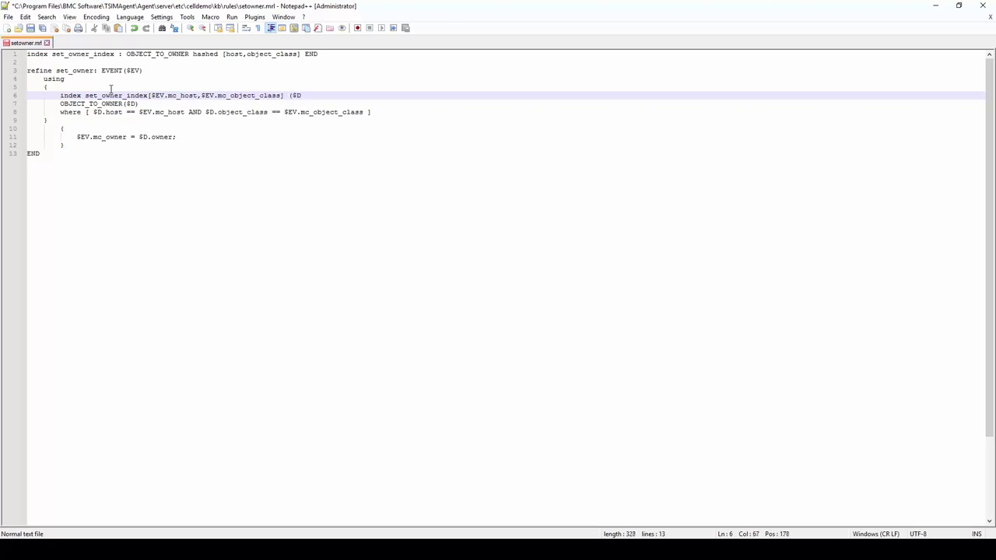
text())
- Comment out the original OBJECT_TO_OWNER($D) and where condition lines with # and save setowner.mrl
click(28, 104)
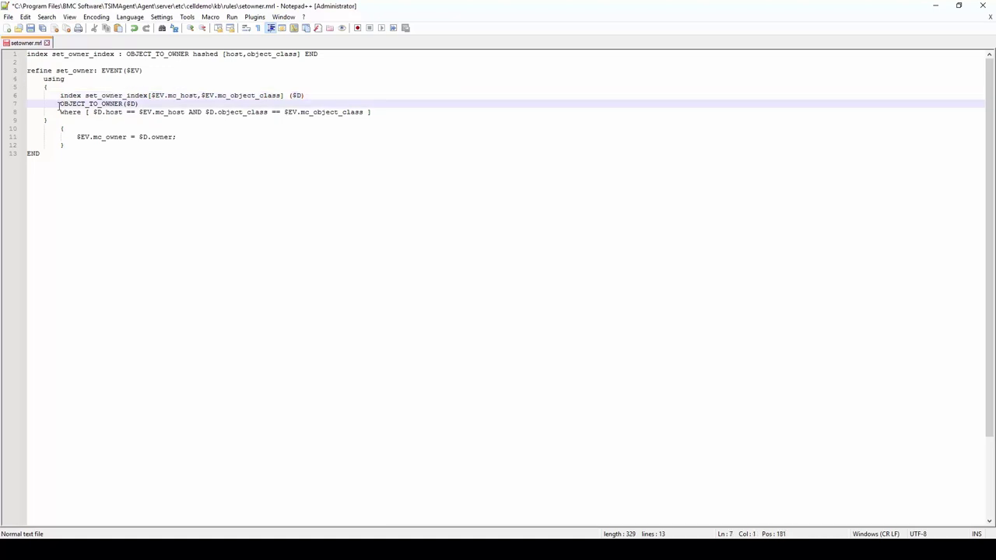
text(#)
key(Down)
text(#)
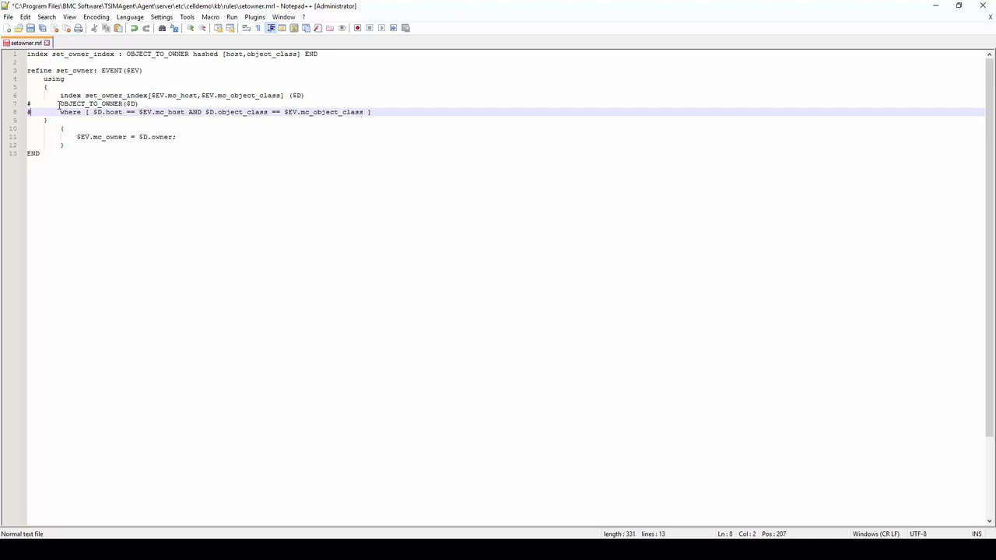
click(32, 30)
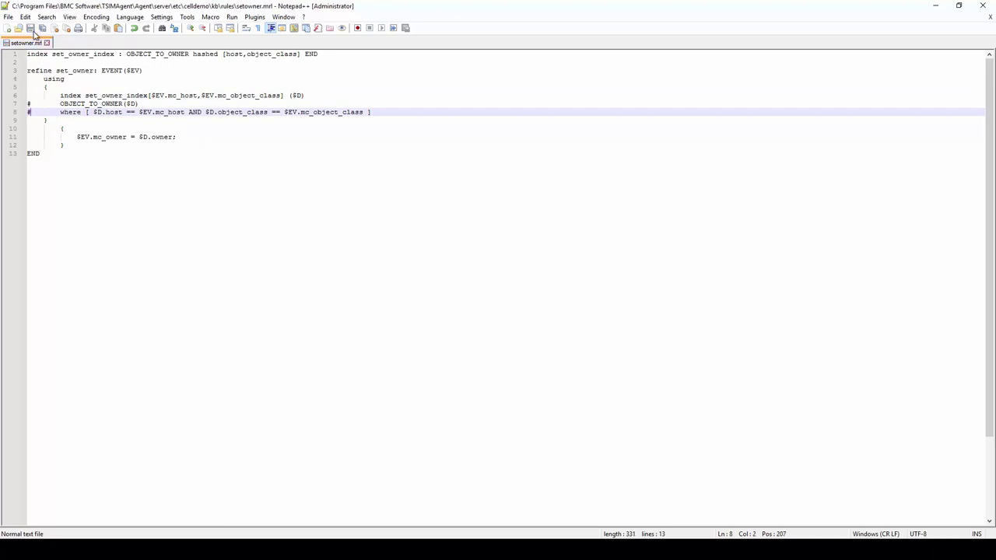
- Compile the celldemo knowledge base with mccomp -n celldemo from the command prompt, and reload it with mcontrol -n celldemo reload kb
click(936, 6)
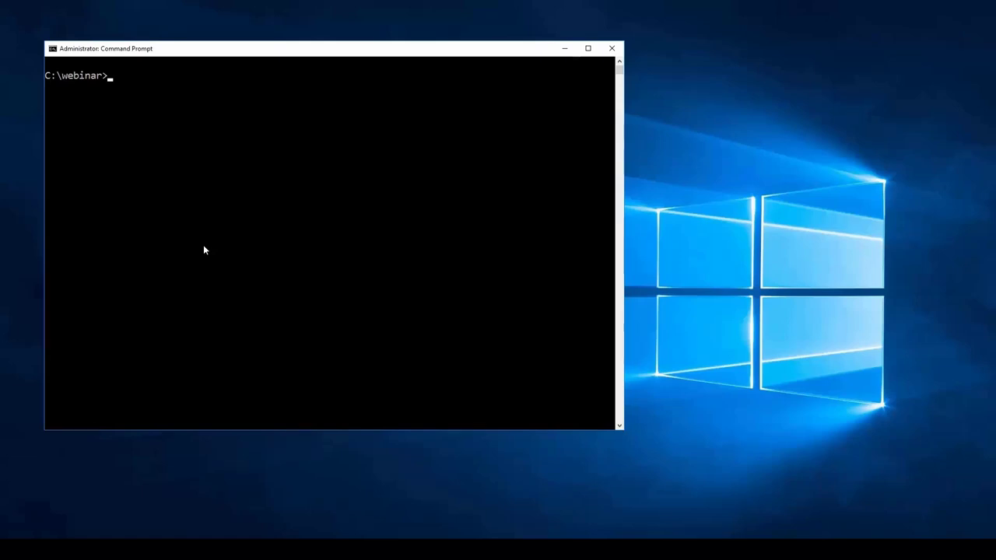
text(mccomp -n celldemo)
key(Return)
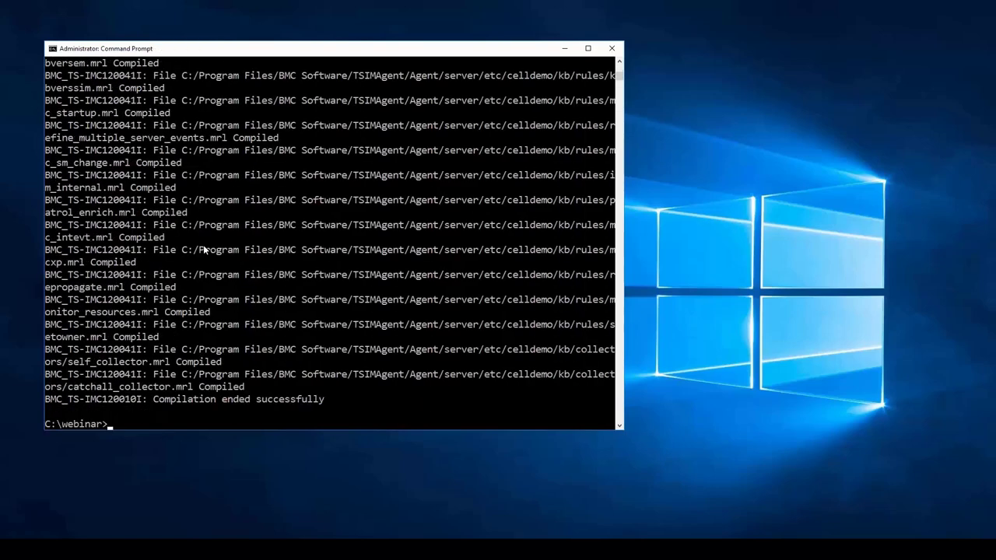
text(mco)
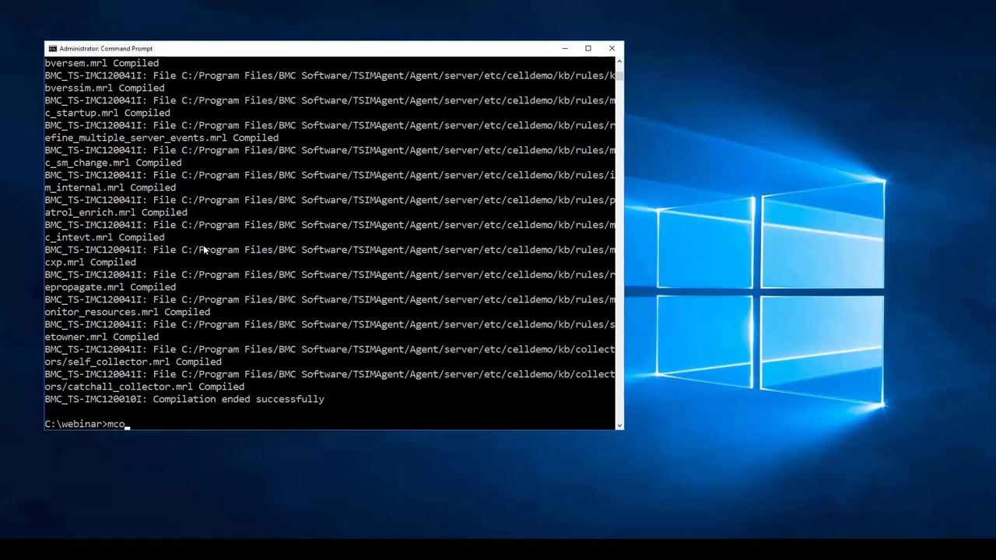
text(ntrol -n celldemo reload kb)
key(Return)
- Open Task Manager's detailed process list and select mcell.exe to watch its CPU and memory use
right_click(338, 549)
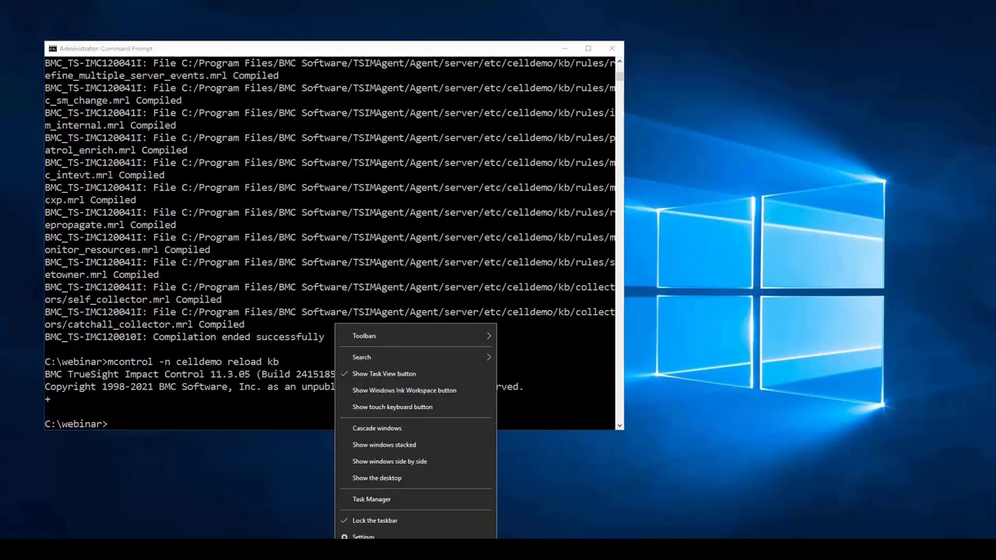
click(356, 499)
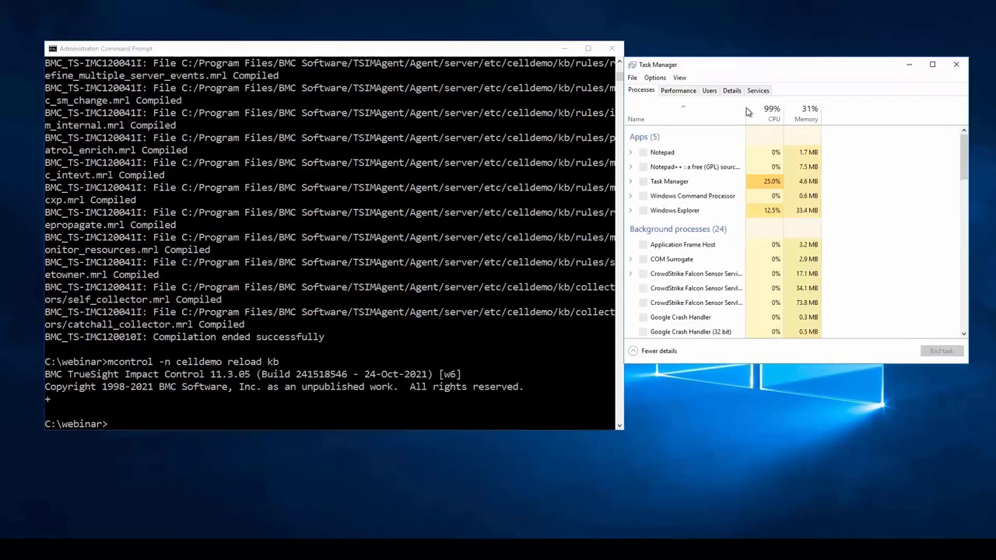
click(733, 92)
scroll(652, 204, down, 5)
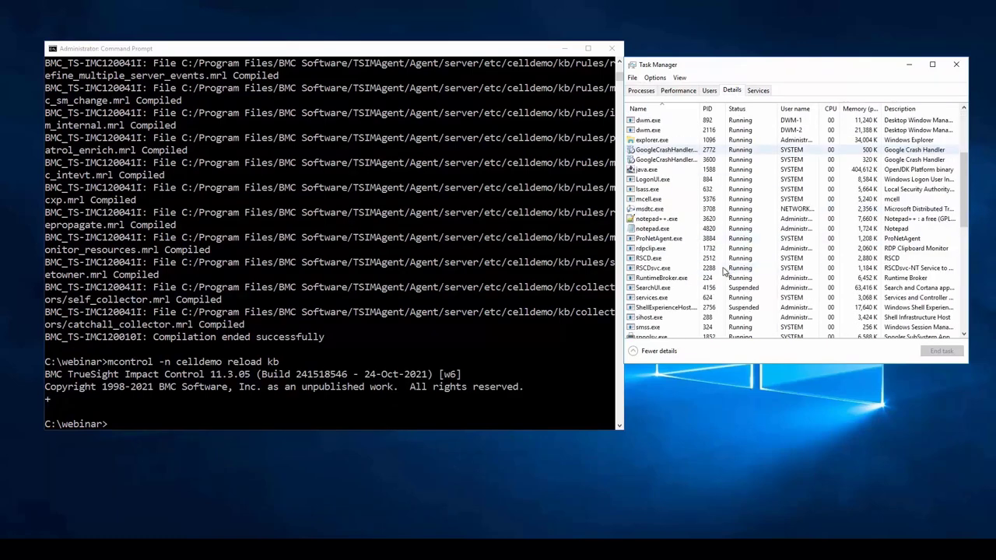
click(673, 162)
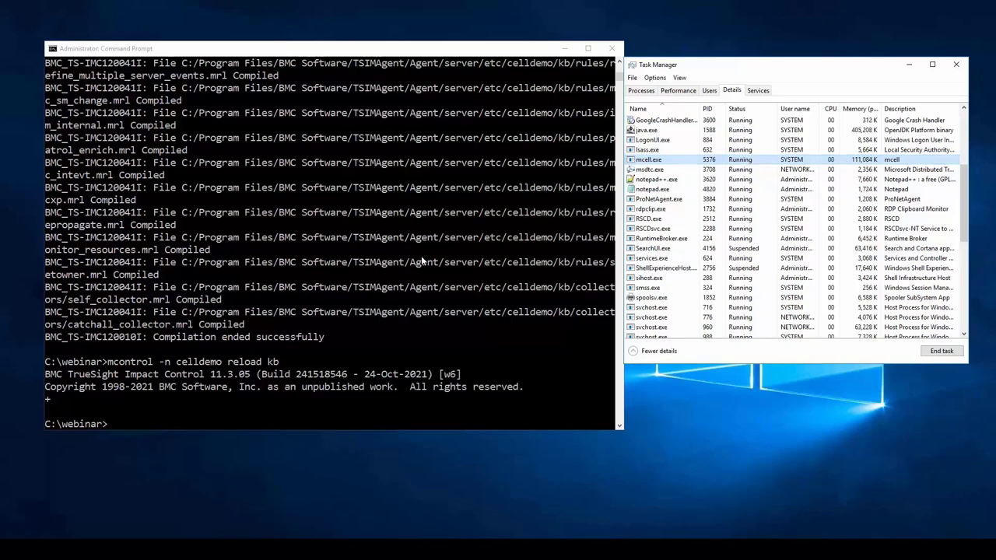
- Clear the command prompt, enable profiling with mcontrol -n celldemo profiling on, and send 100 test events with send100
click(323, 341)
text(cls)
key(Return)
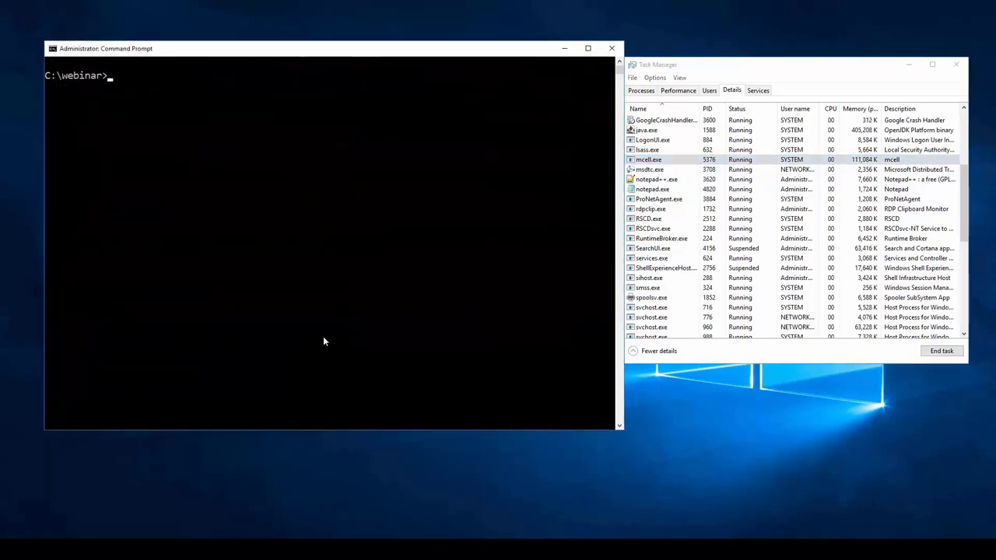
text(mcontrol -n )
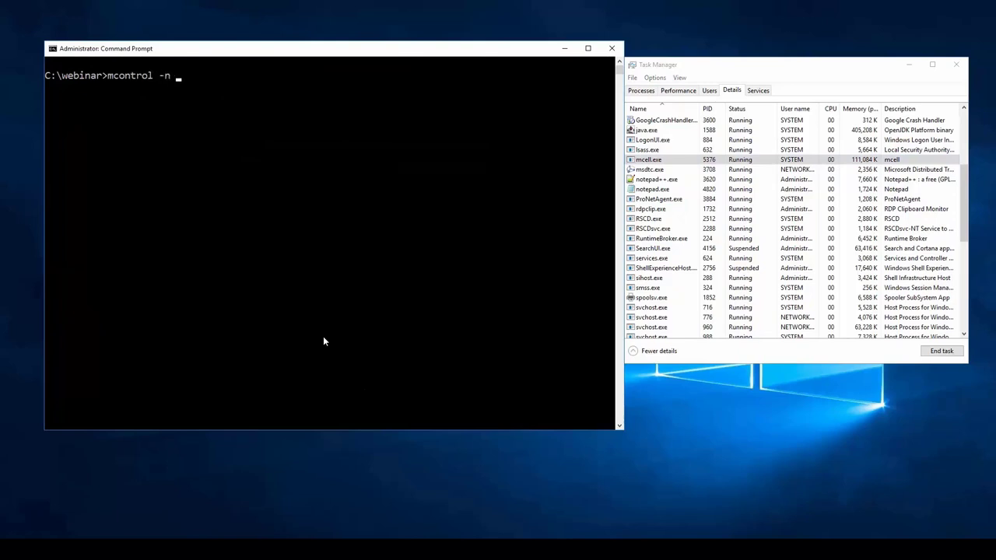
text(celldemo profil)
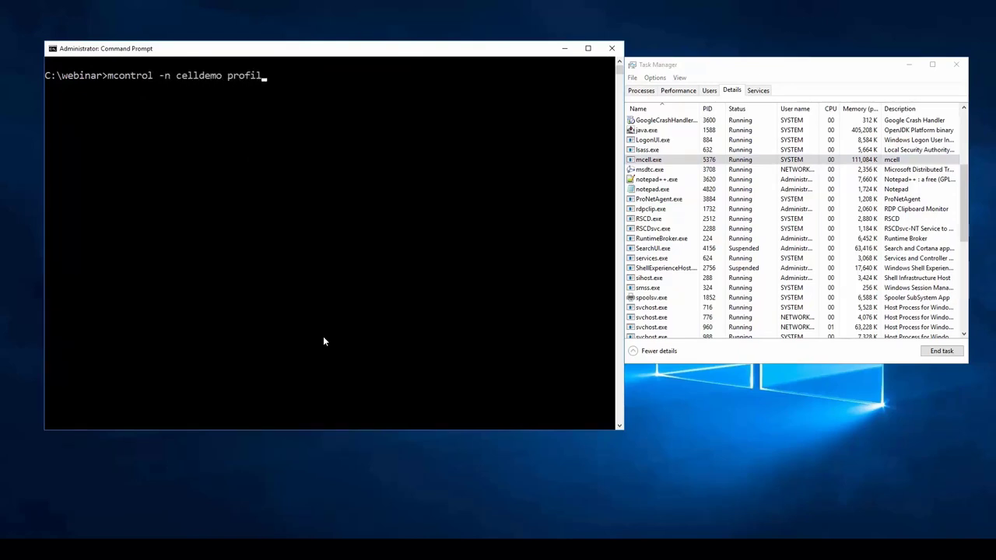
text(ing on)
key(Return)
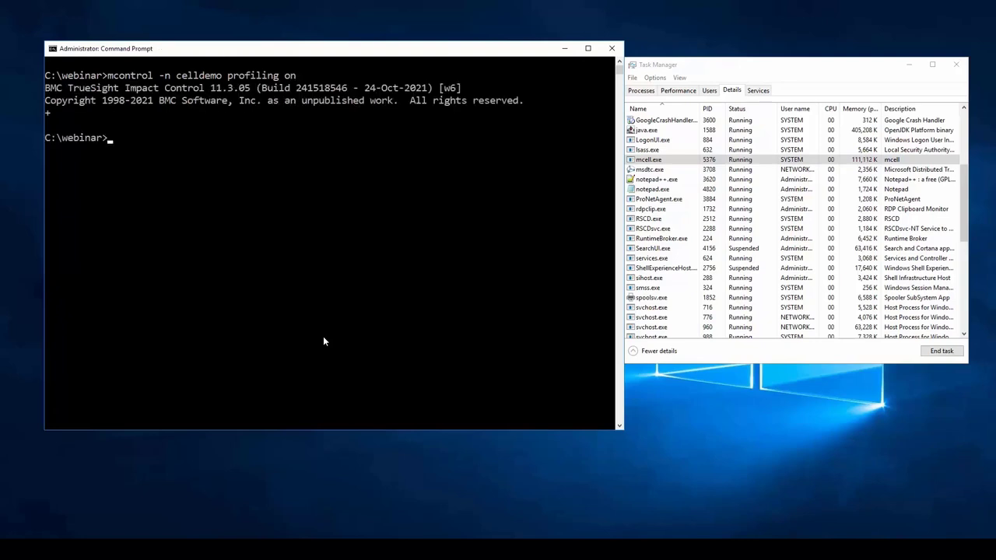
text(send100)
key(Return)
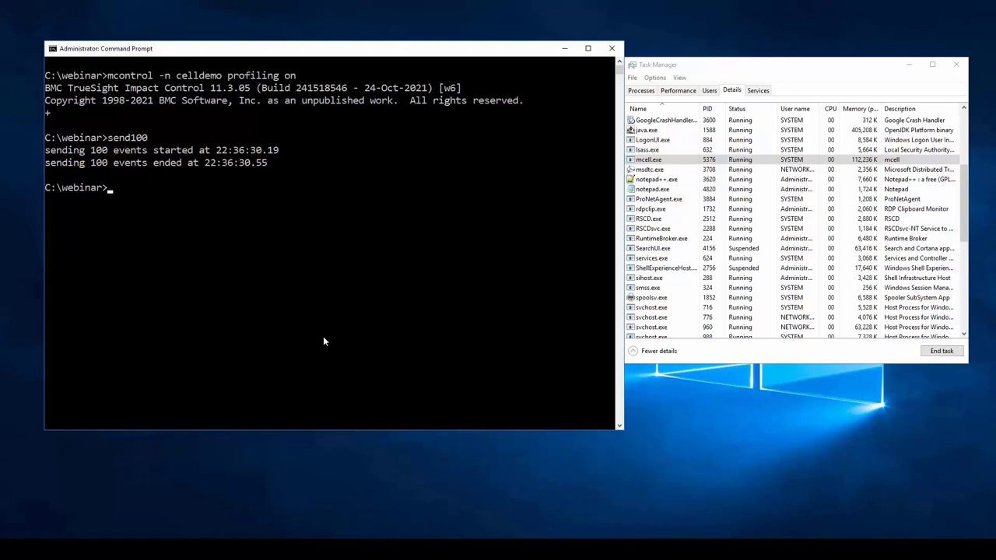
- Export the celldemo profiling data to prof2.txt with mgetinfo -n celldemo profiling > prof2.txt and open the file in Notepad
text(mgetinfo -n celldemo profiling > prof2.txt)
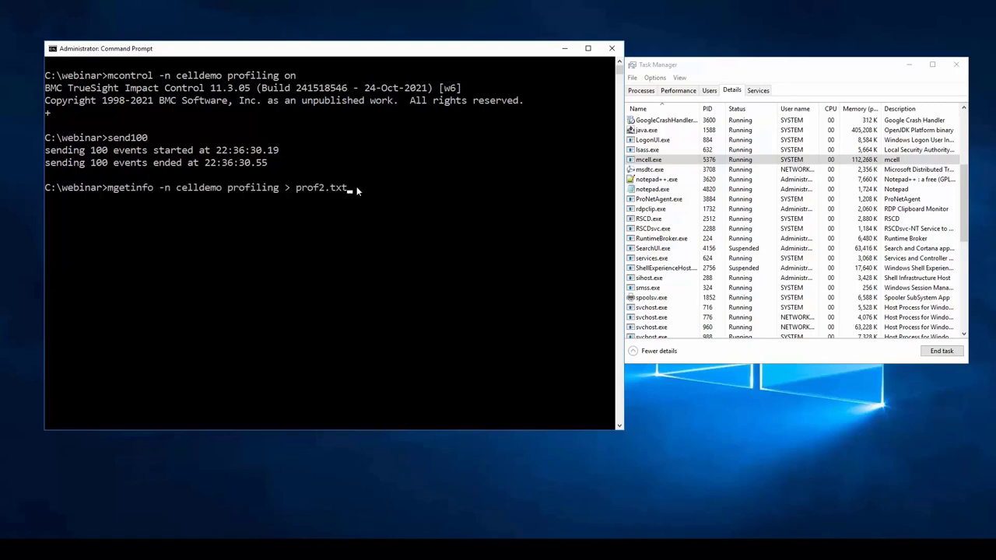
key(Return)
text(notepad prof2.txt)
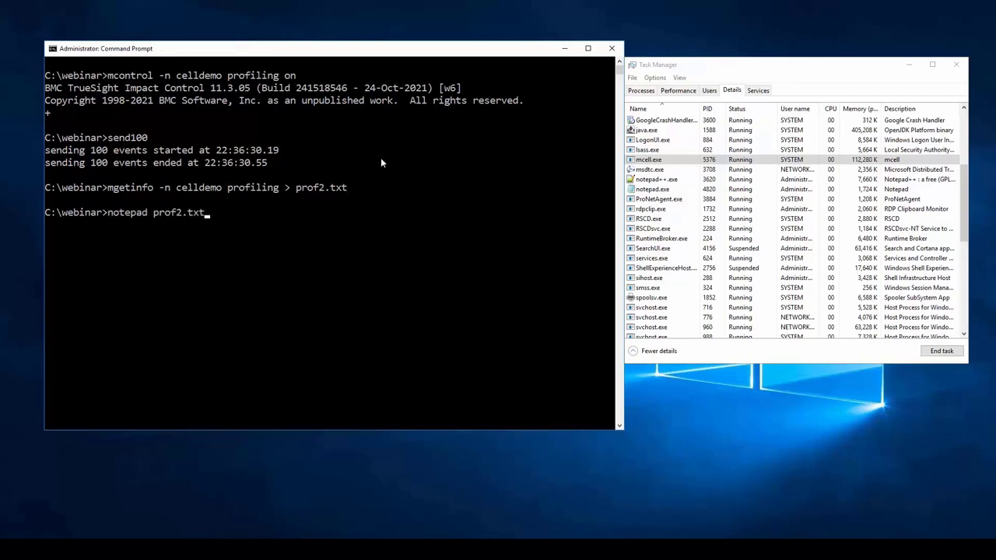
key(Return)
- Examine the profiling duration and the set_owner selector entry in prof2.txt
drag(37, 48, 48, 48)
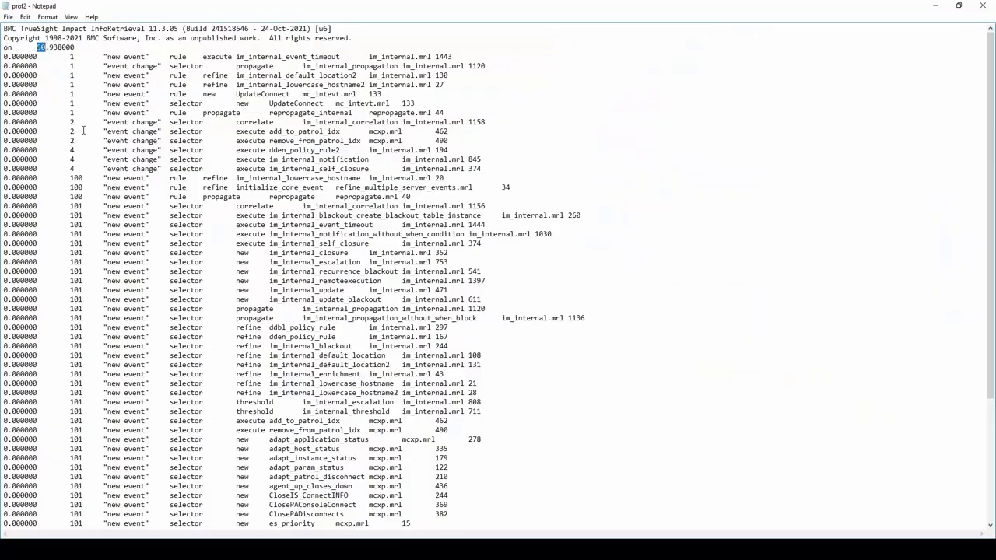
scroll(527, 438, down, 6)
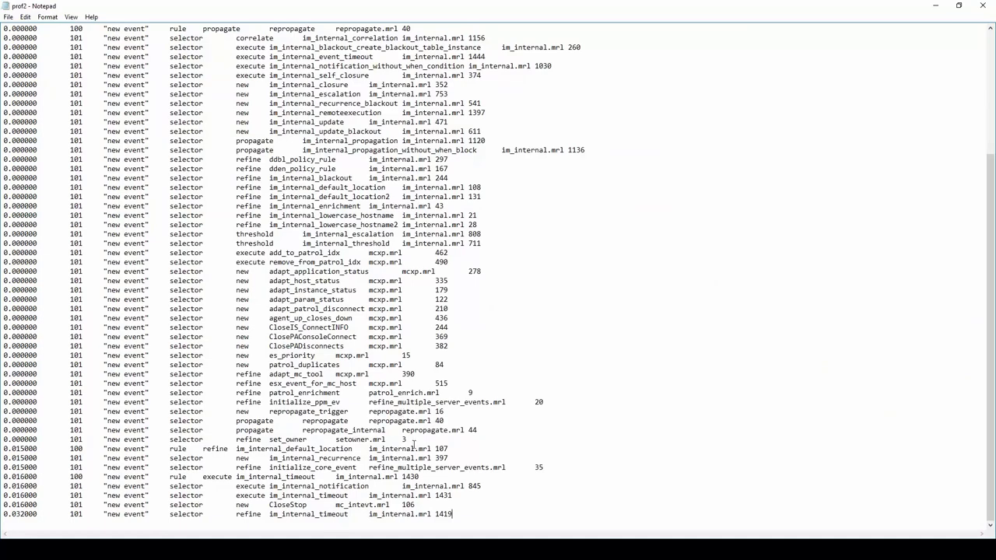
click(3, 444)
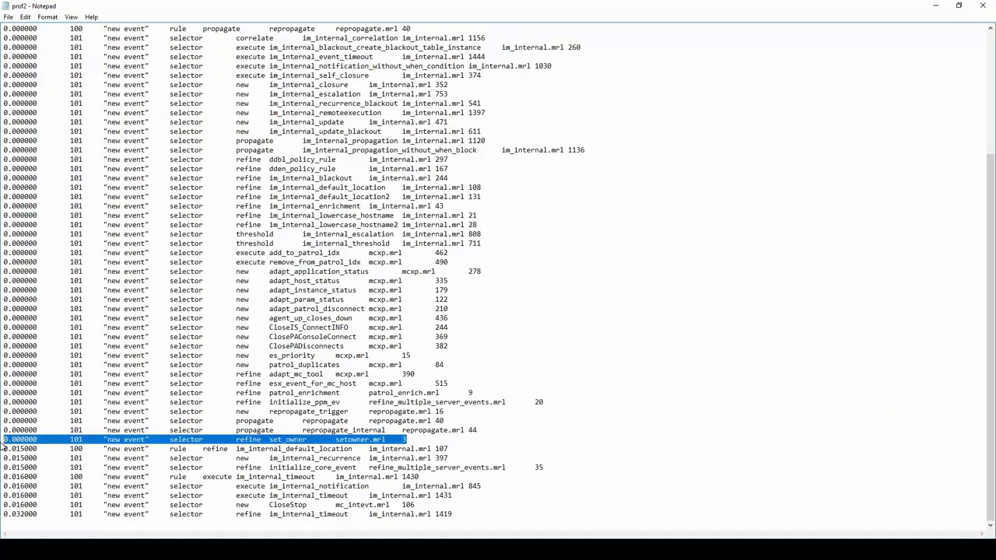
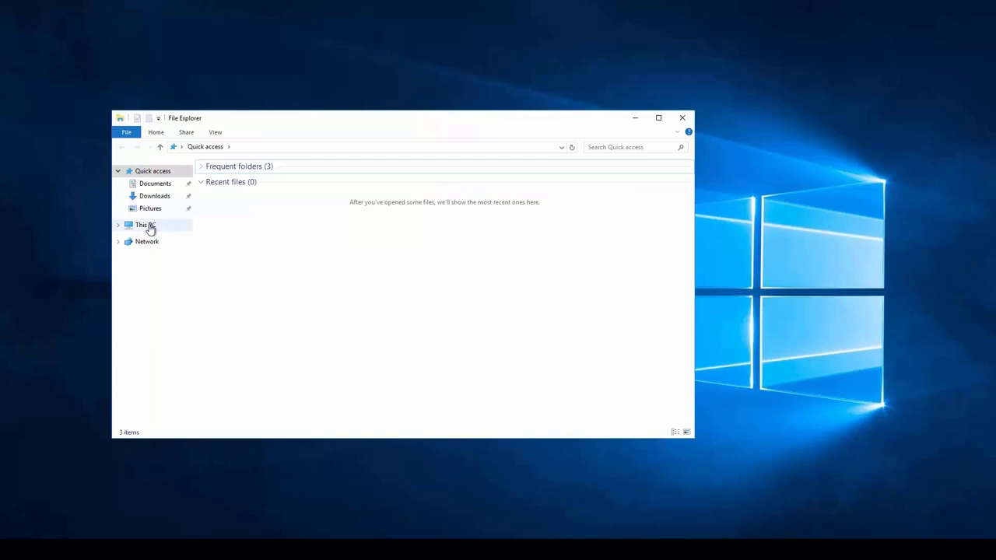
- Browse in File Explorer to C:\TrueSight_Infra_Mgmt_11.3.05_Windows\MigrateKB\server\bin
click(149, 225)
click(385, 261)
double_click(385, 261)
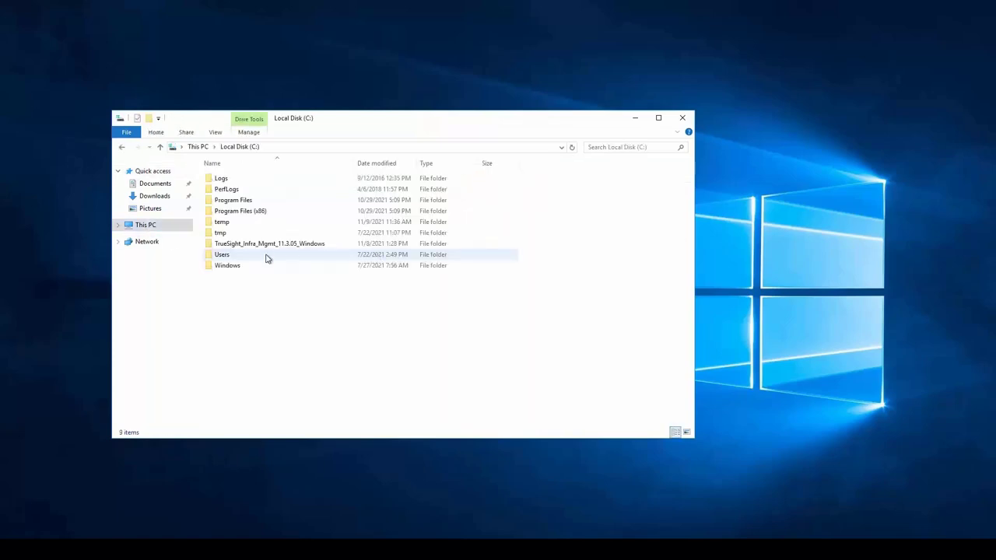
click(270, 245)
double_click(270, 245)
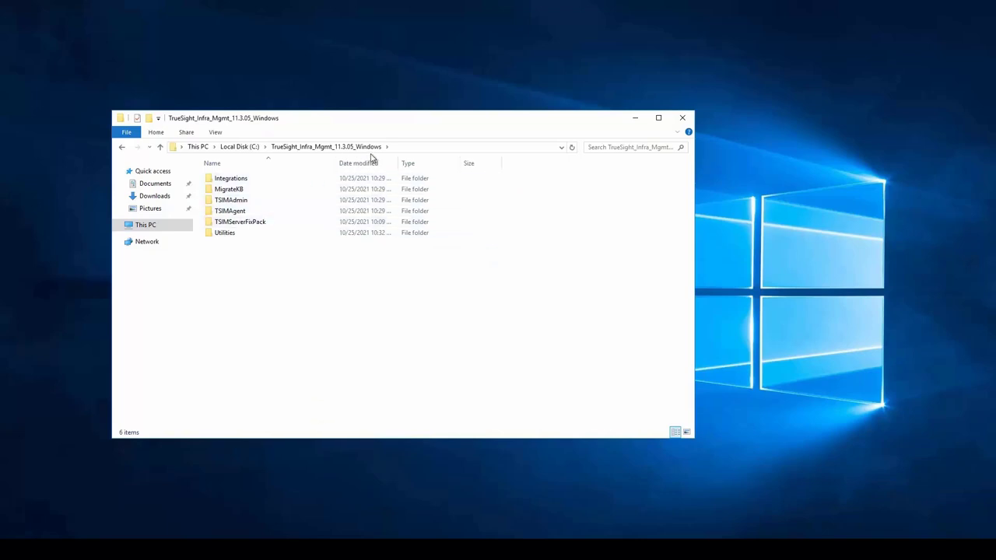
double_click(247, 191)
double_click(241, 182)
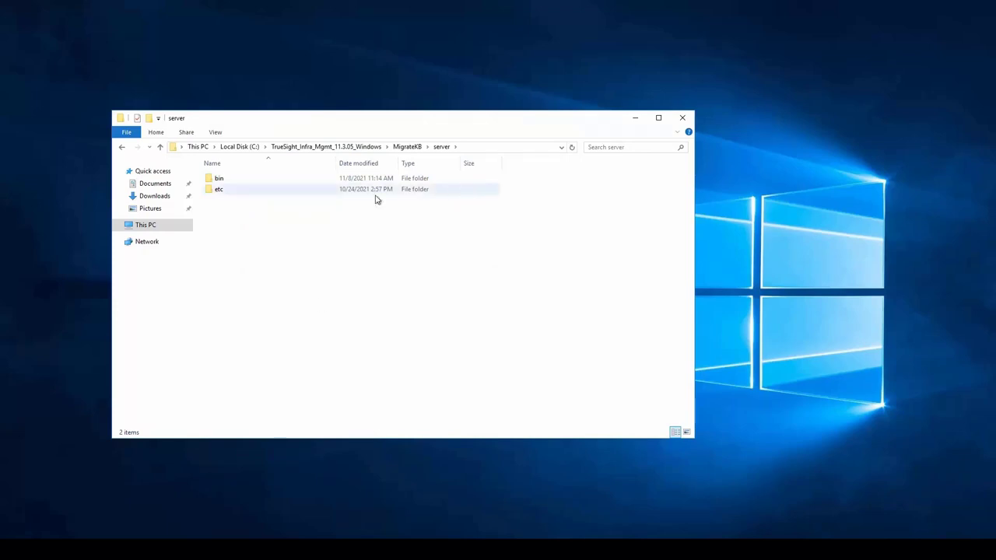
click(232, 183)
double_click(234, 186)
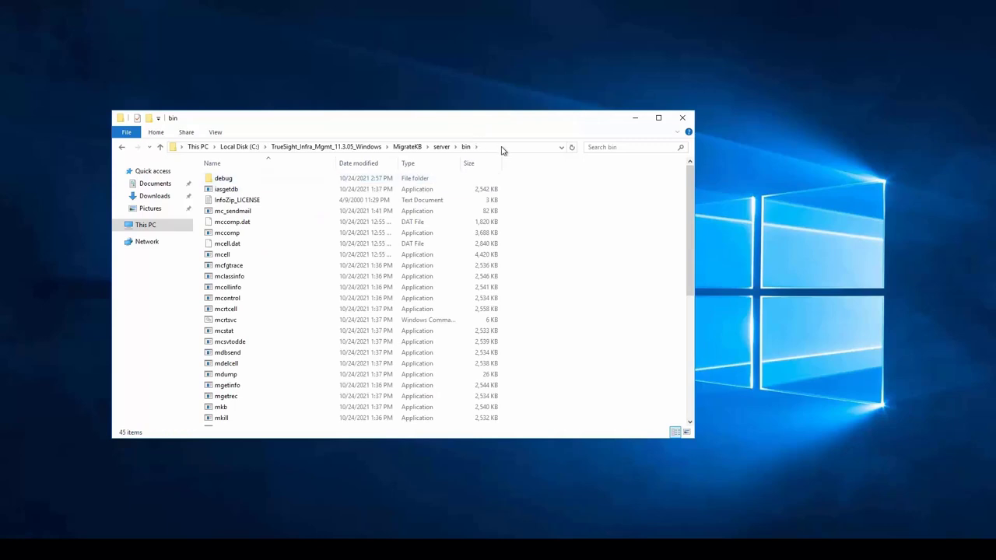
- Open a command prompt in the MigrateKB server\bin folder and create the directory c:\temp\migratedkb
click(503, 147)
text(cmd.exe)
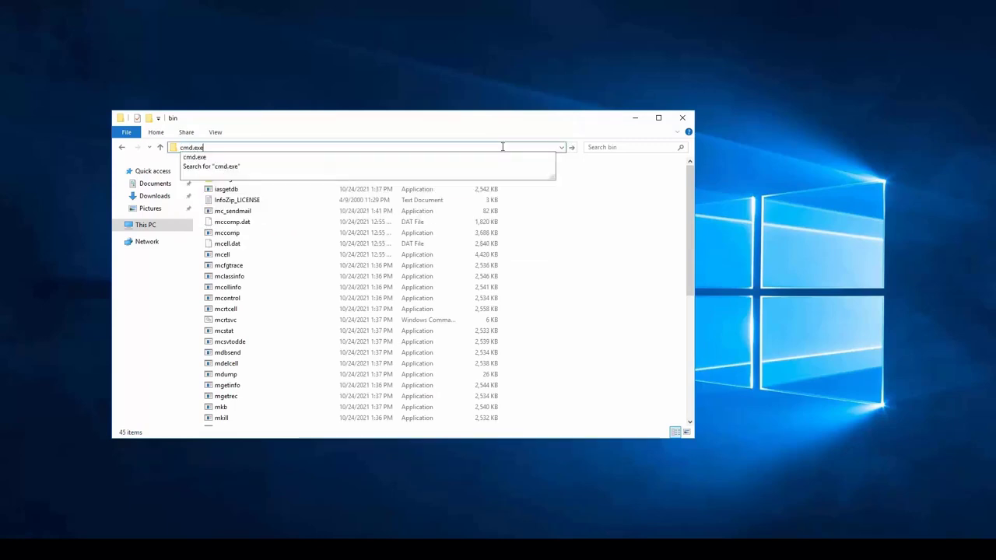
key(Return)
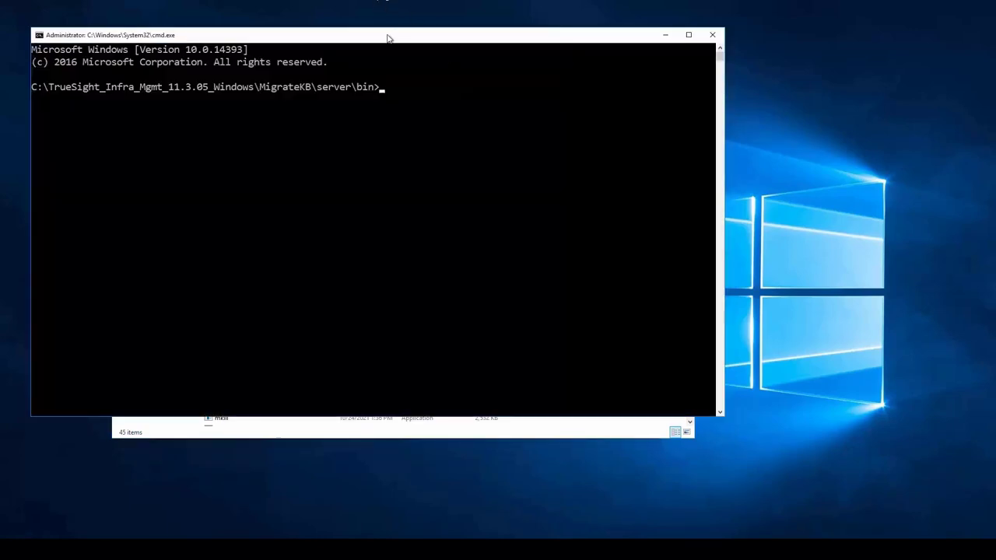
drag(386, 37, 411, 72)
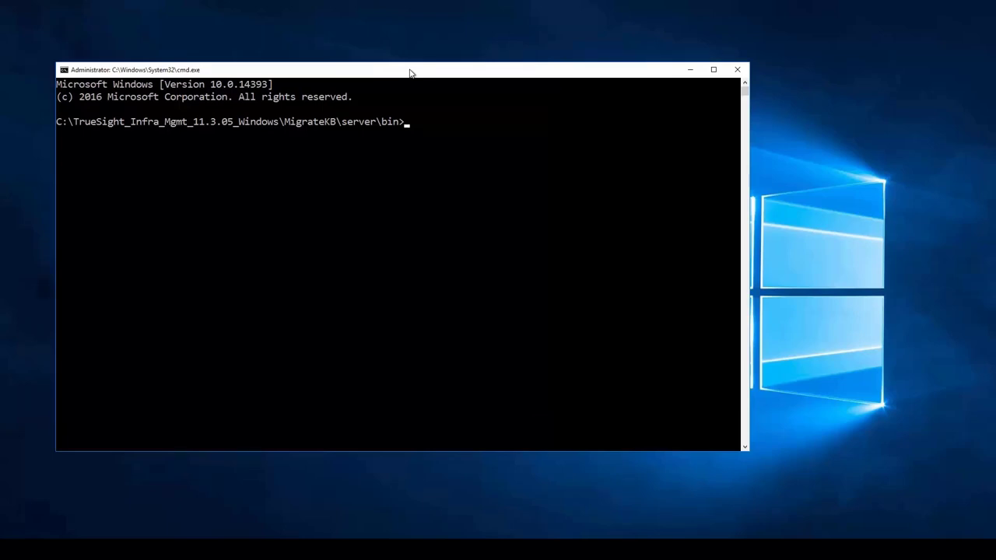
text(mkdir c:\temp\)
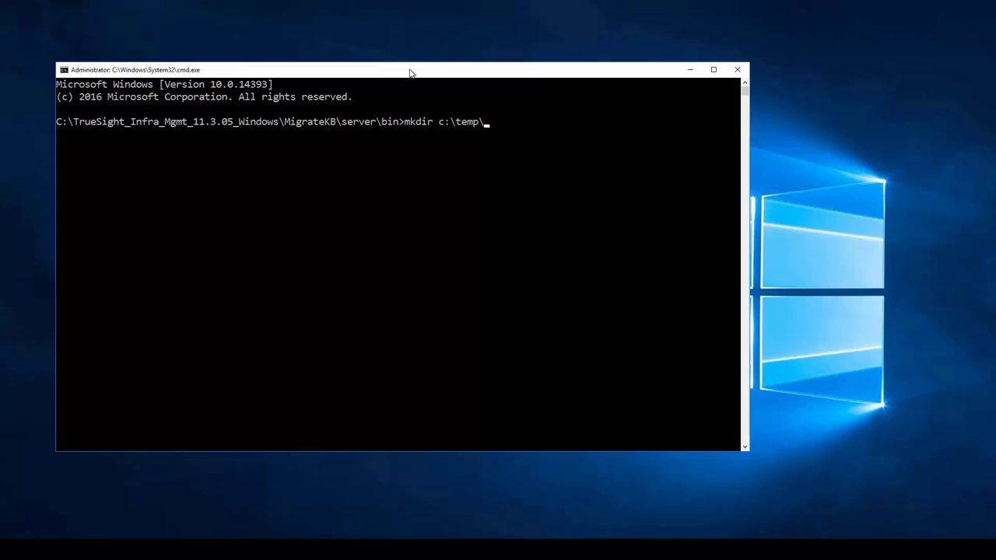
text(migratedkb)
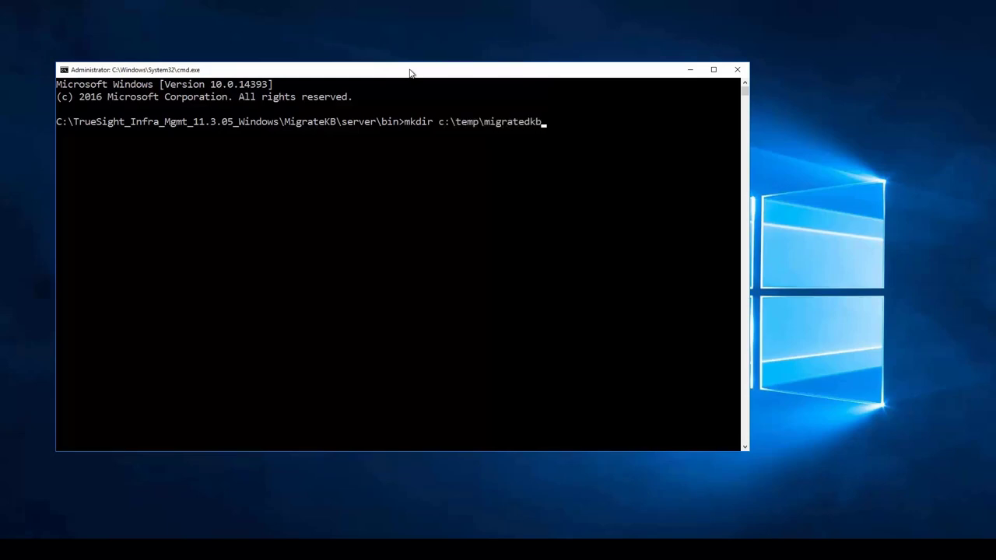
key(Return)
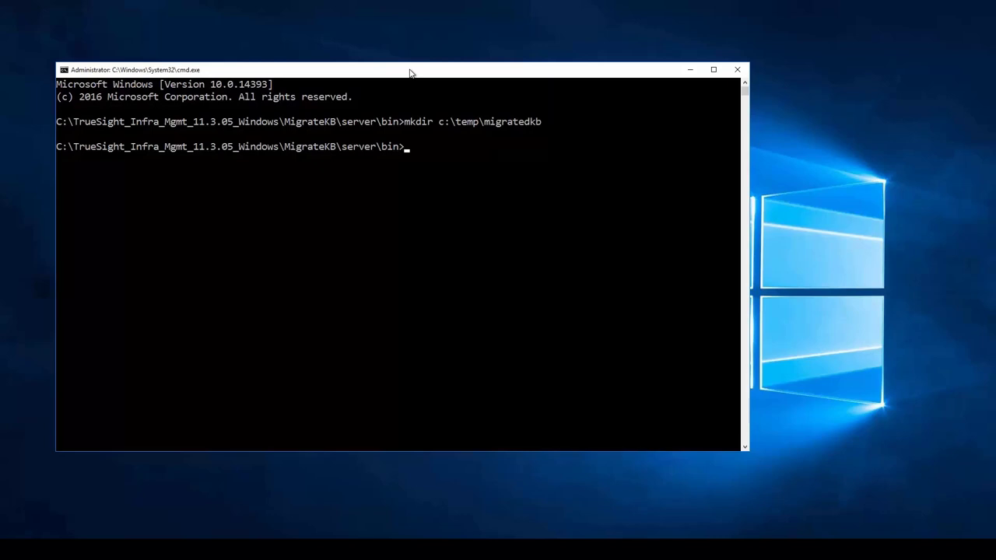
- Set MCELL_HOME to C:\TrueSight_Infra_Mgmt_11.3.05_Windows\MigrateKB\server and echo the variable to check it
drag(59, 149, 421, 152)
right_click(421, 152)
text(set MCELL_HOME)
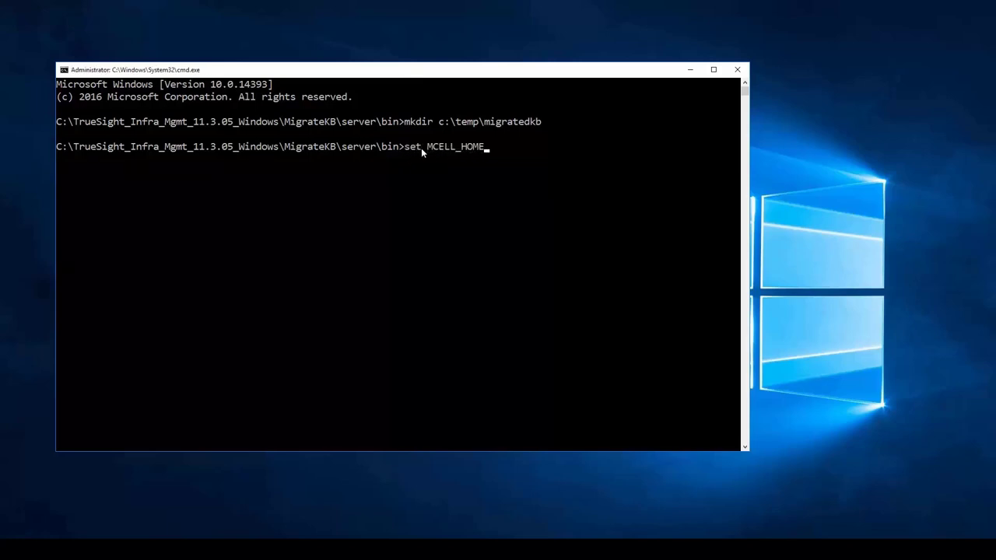
text(=)
click(65, 70)
mouse_move(91, 148)
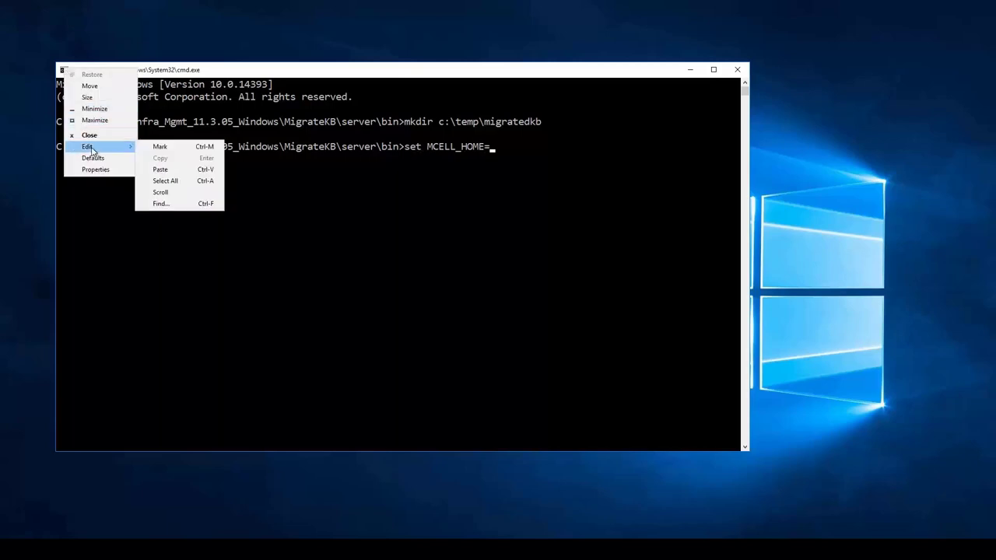
click(158, 170)
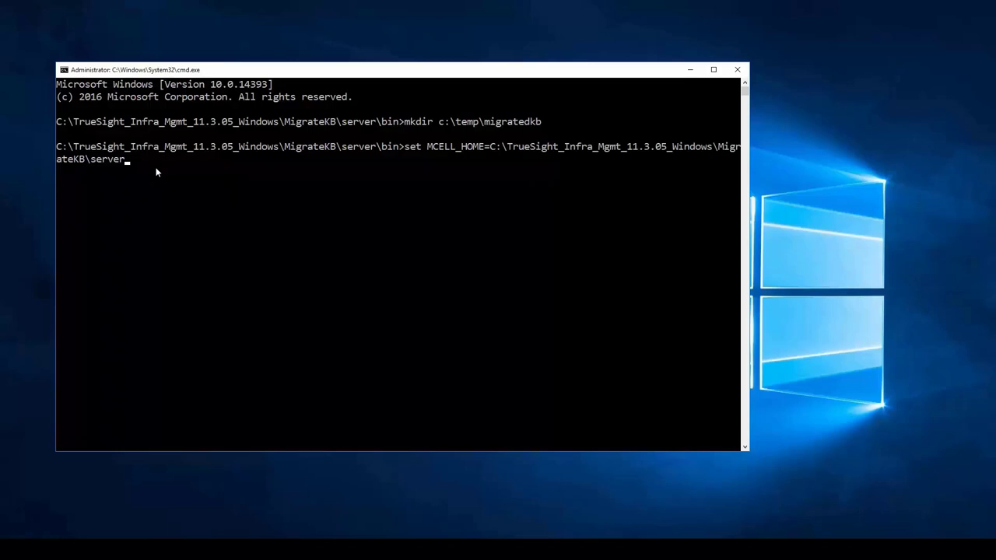
key(Return)
text(e)
text(c)
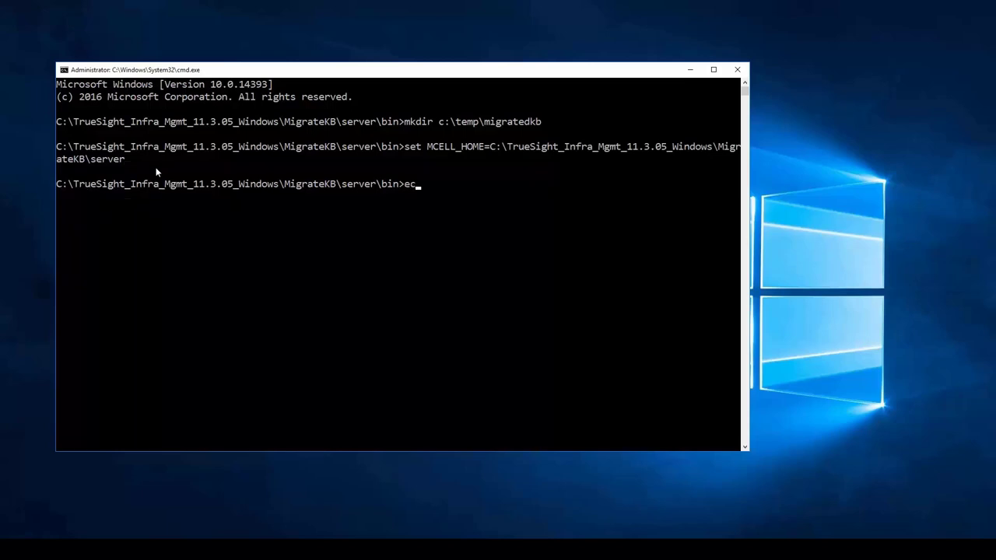
text(ho %MCELL_HOME%)
key(Return)
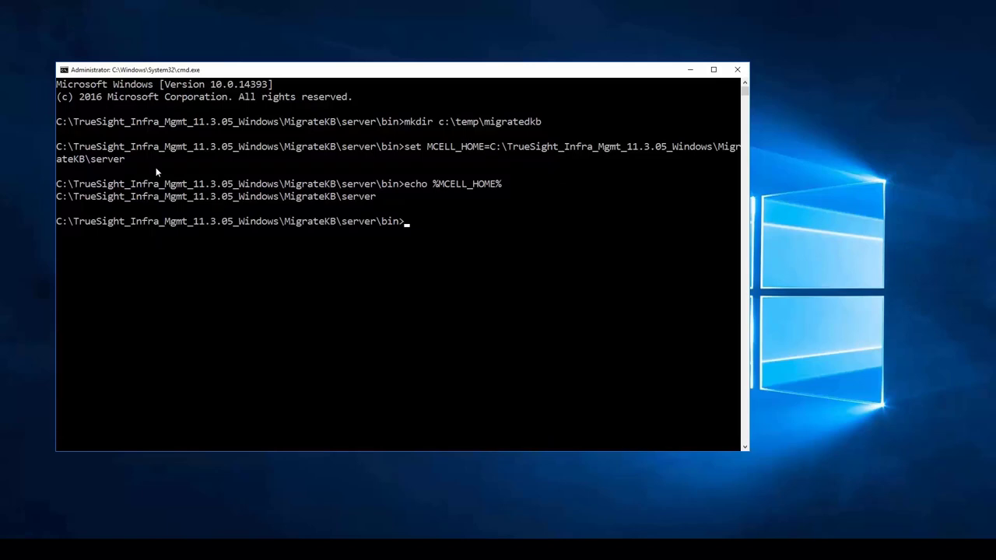
- Check the migration tool's version with mmigrate -z
text(mmigrate -z)
key(Return)
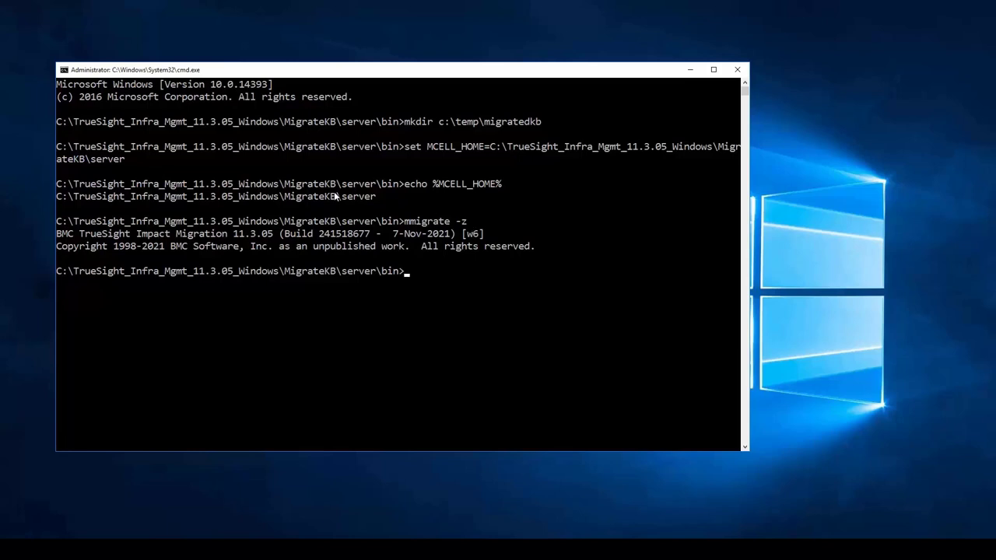
click(234, 232)
drag(251, 238, 274, 238)
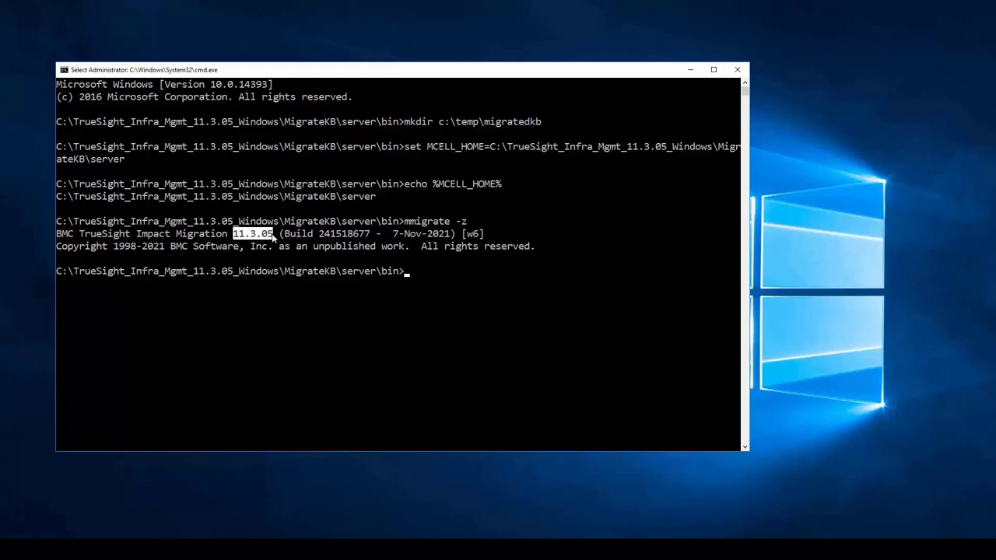
key(Return)
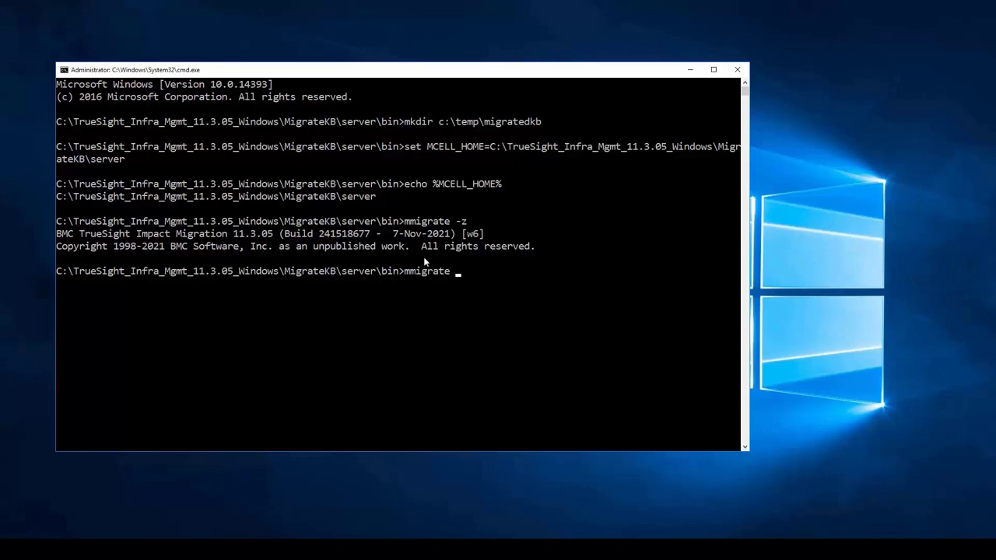
- Begin an mmigrate -ap command and copy the path of the pncell_clm-aus-uy64ts folder in C:\Program Files\BMC Software\TrueSight\pw\server\etc
text(-ap)
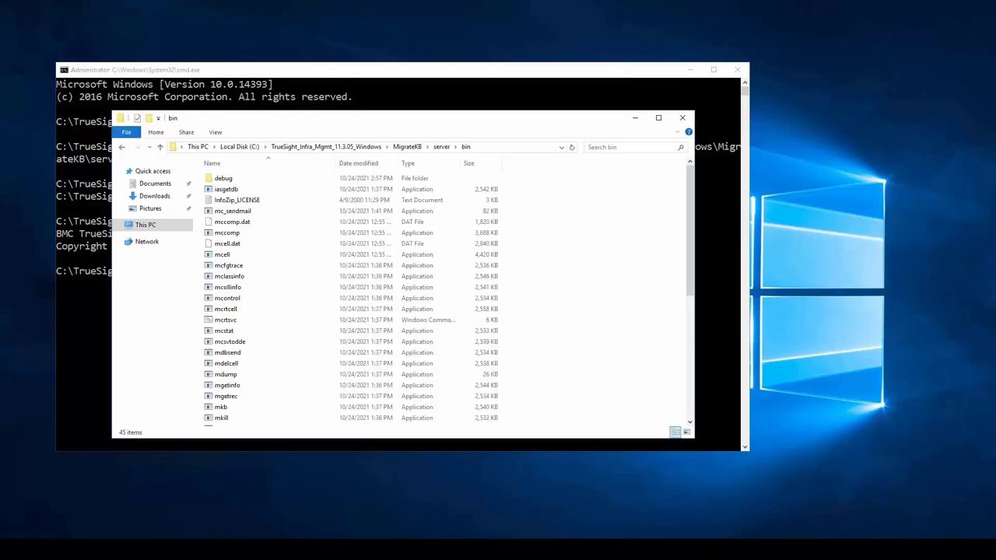
click(484, 149)
text(C:\Program Files\BMC Software\TrueSight\pw\server)
key(Return)
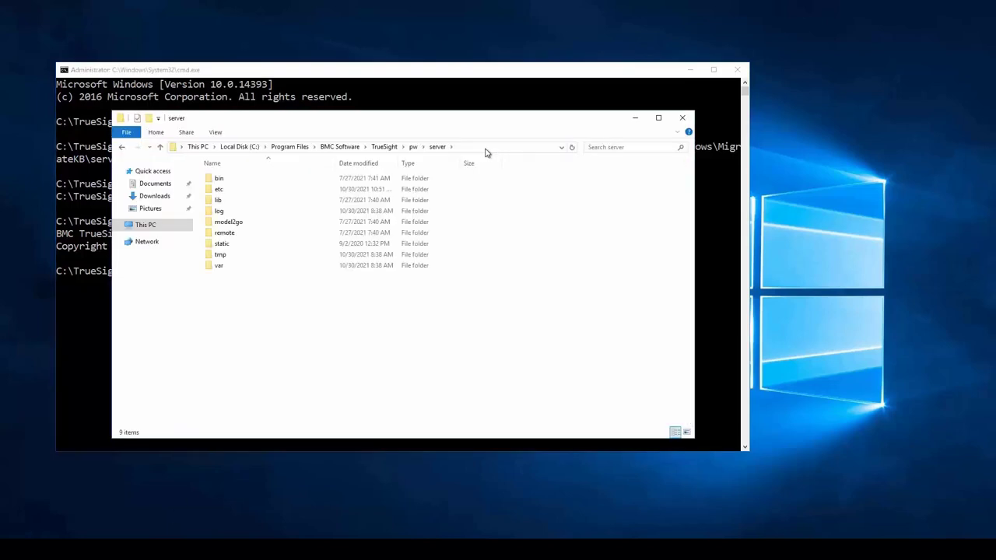
double_click(224, 190)
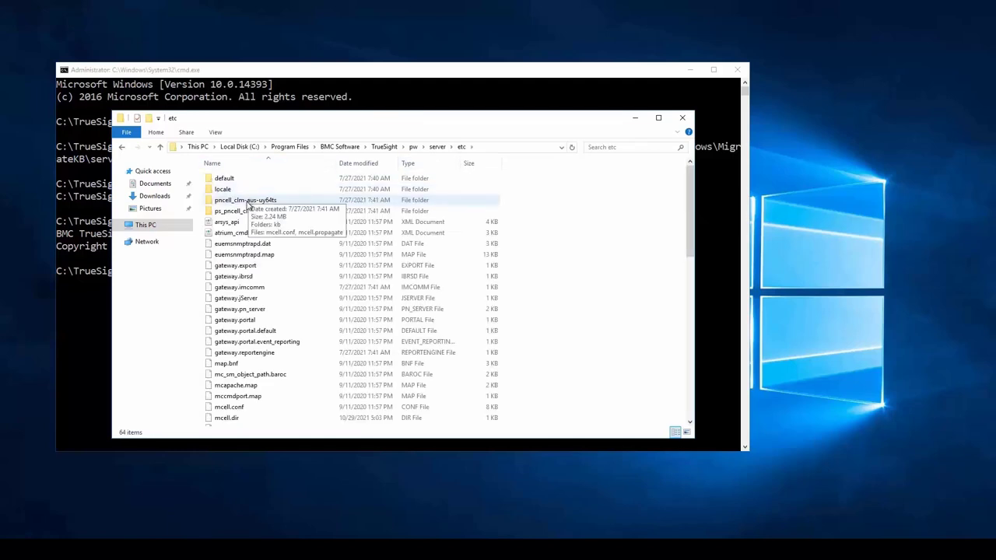
double_click(234, 200)
click(529, 146)
key(super+c)
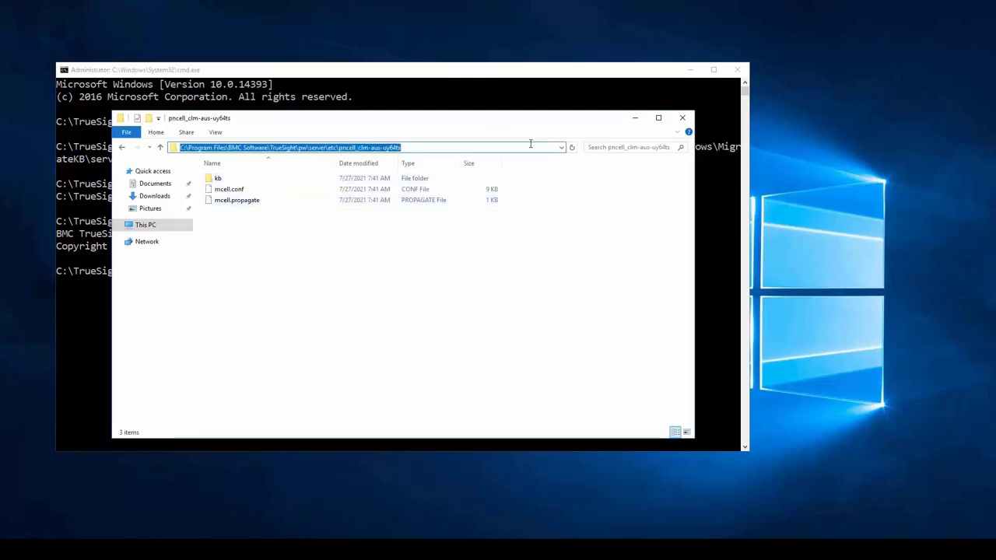
click(682, 117)
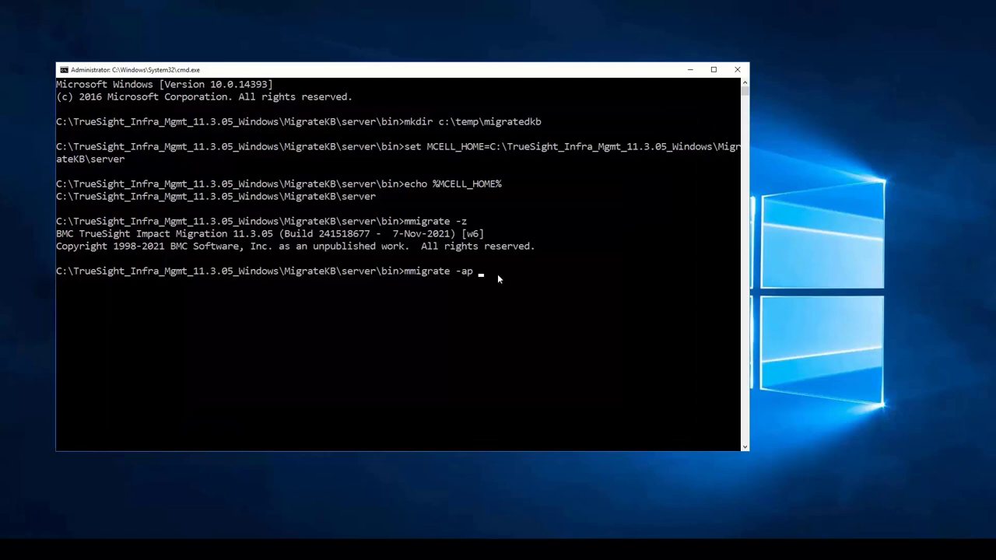
- Run mmigrate -ap with the copied, quoted cell path as source and c:\temp\migratedkb\pncell_clm-aus-uy64ts as destination
text(")
click(64, 70)
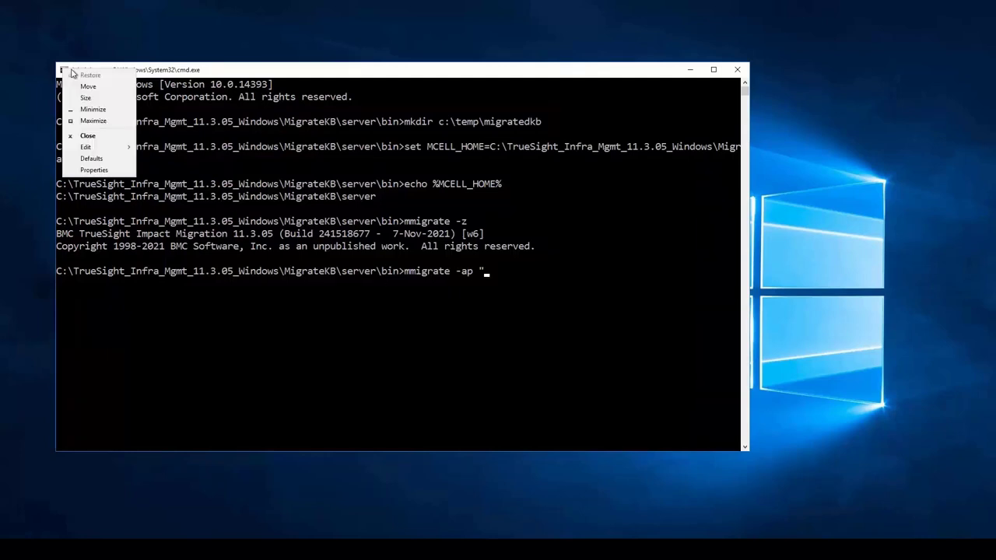
mouse_move(99, 152)
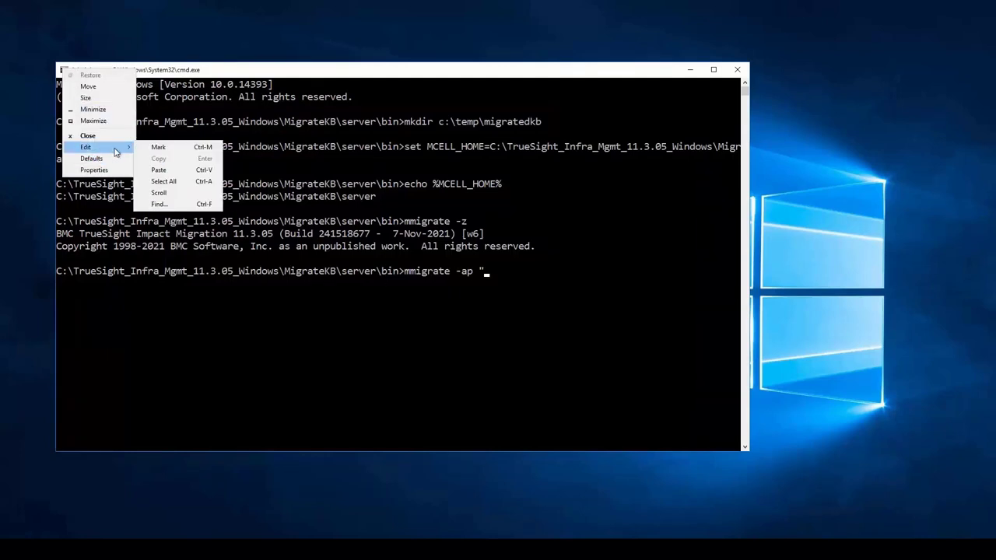
click(174, 171)
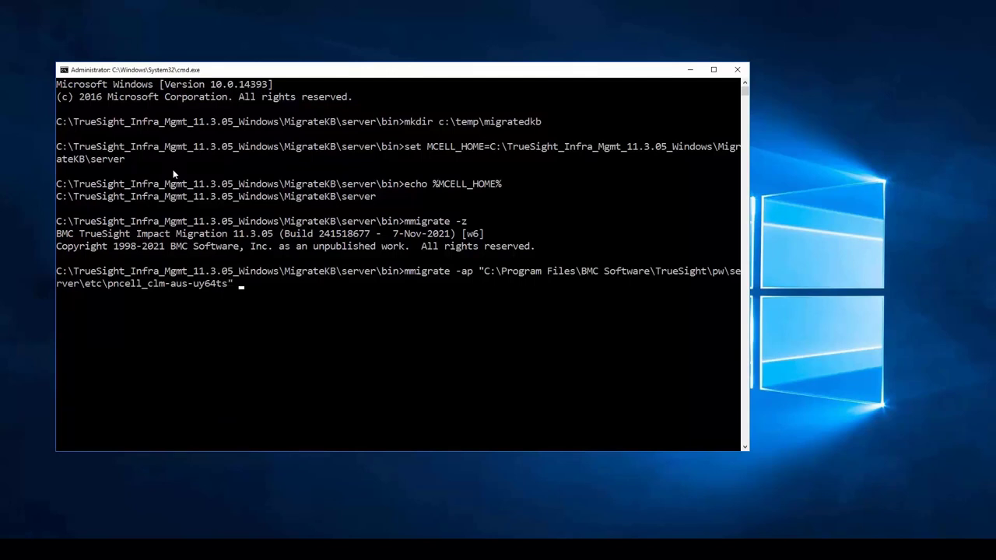
text(c:\temp\)
text(migrate)
text(dkb\)
text(pncell_clm-aus-uy64ts)
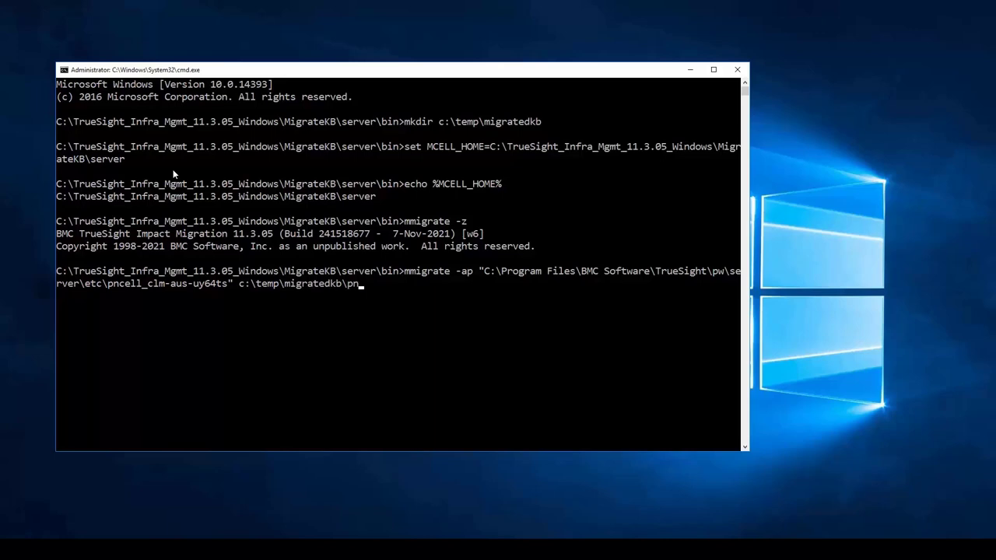
key(Return)
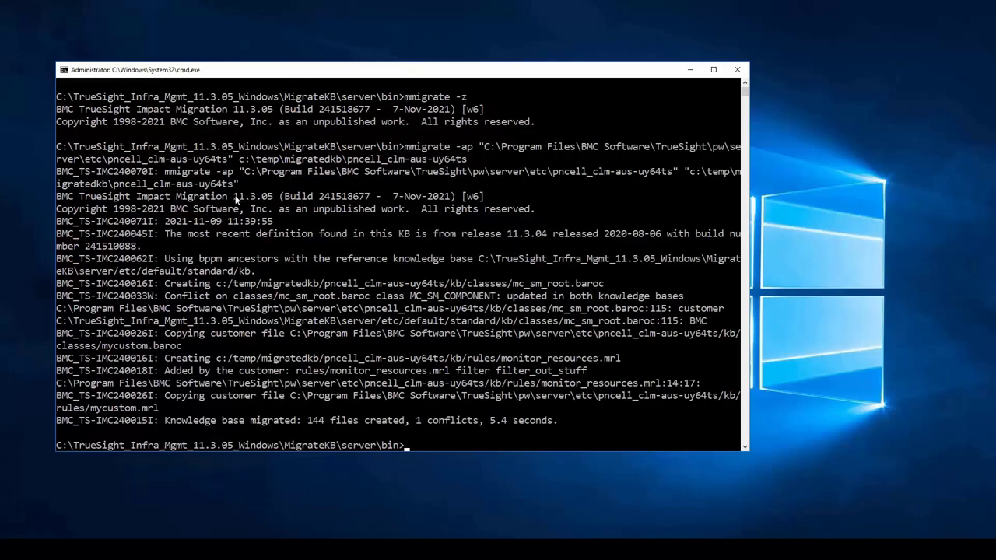
- Examine the migration output for the tool and KB release versions, the conflict count and the conflict details
drag(234, 197, 273, 197)
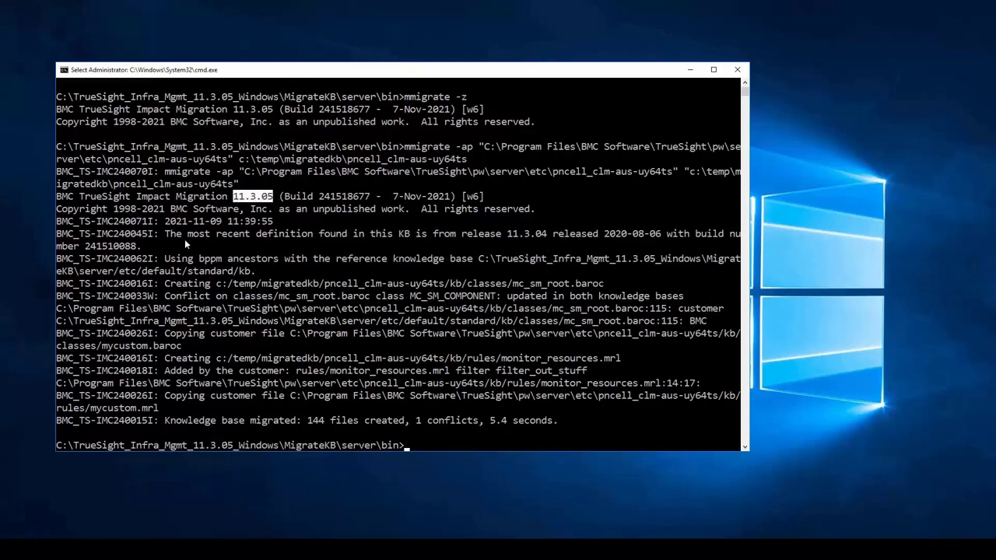
drag(166, 232, 545, 237)
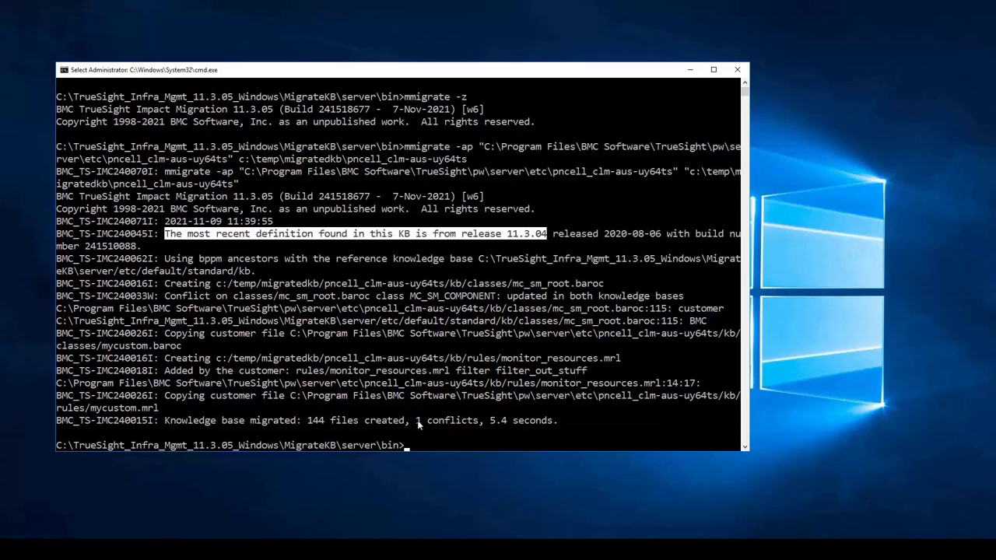
drag(417, 421, 478, 424)
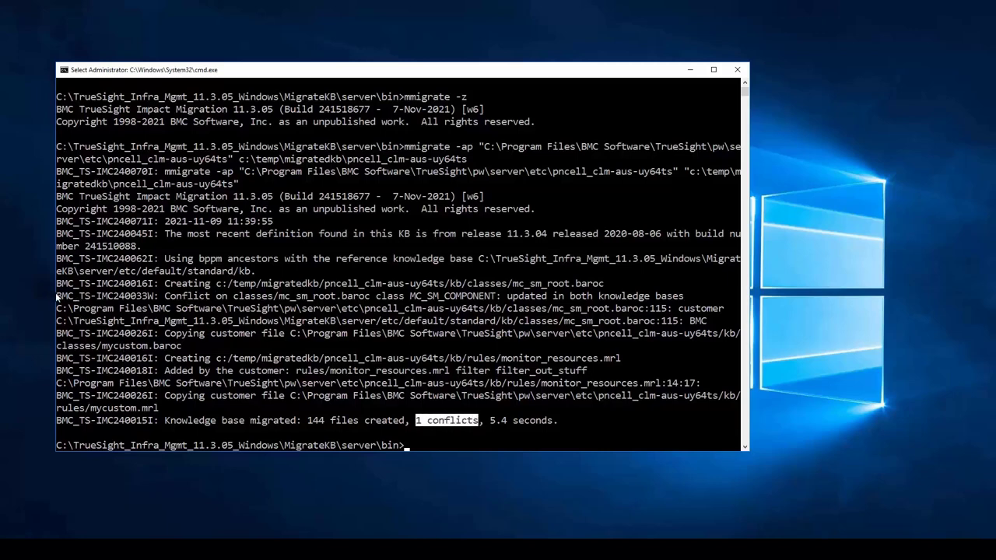
drag(58, 297, 739, 329)
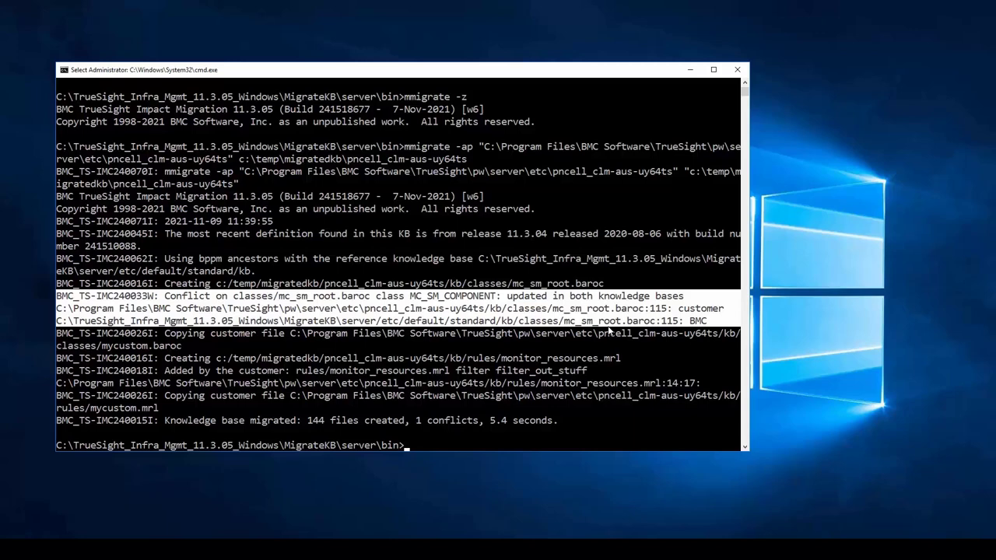
- Browse in File Explorer to C:\temp\migratedkb\pncell_clm-aus-uy64ts\kb\classes
key(alt+Tab)
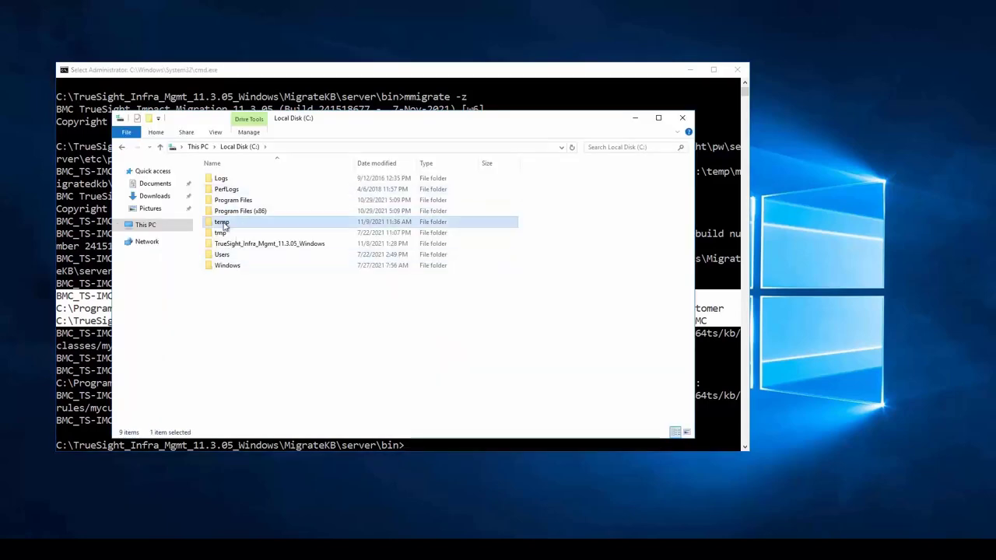
double_click(232, 220)
double_click(241, 180)
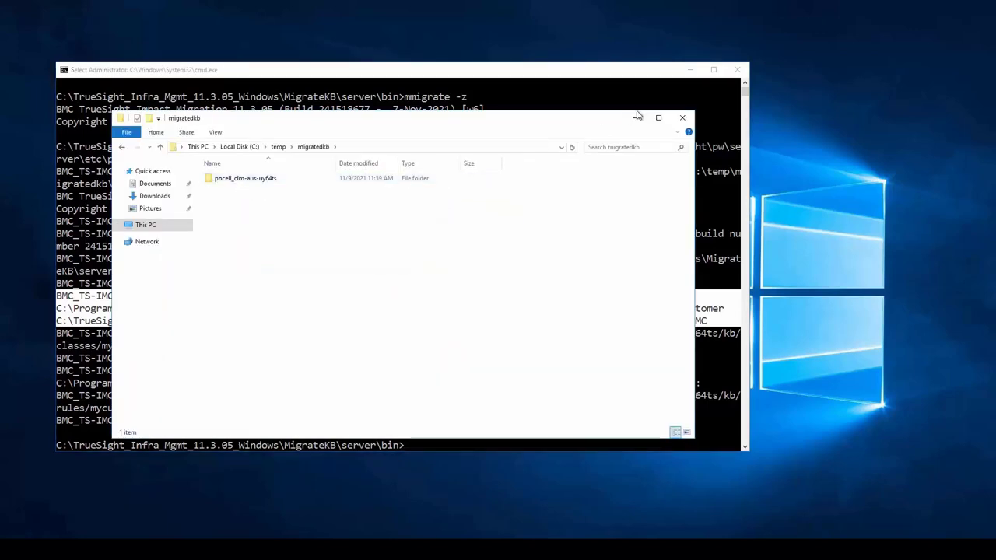
double_click(271, 181)
double_click(264, 180)
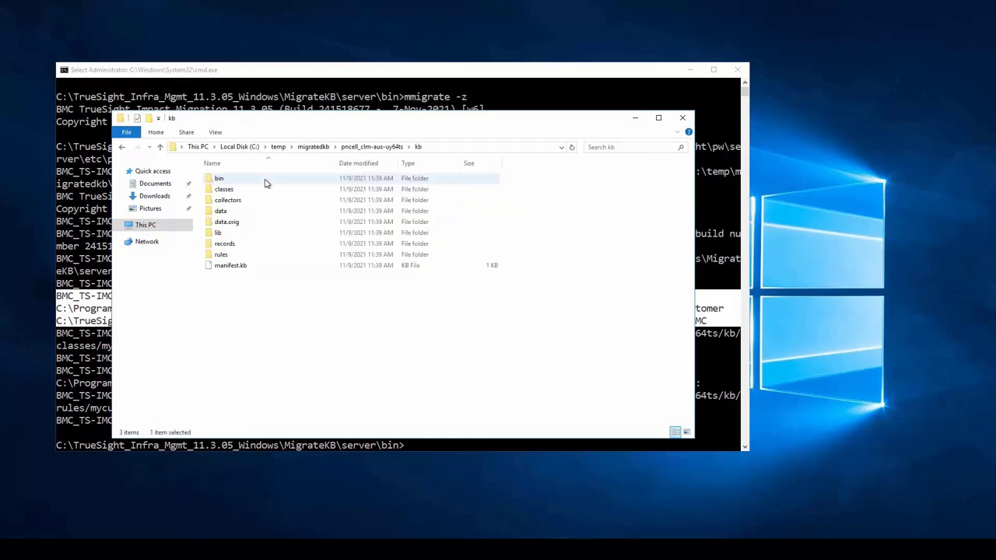
double_click(262, 190)
- Open the migrated mc_sm_root.baroc in Notepad++ and locate the conflict marker at line 115
scroll(262, 217, down, 15)
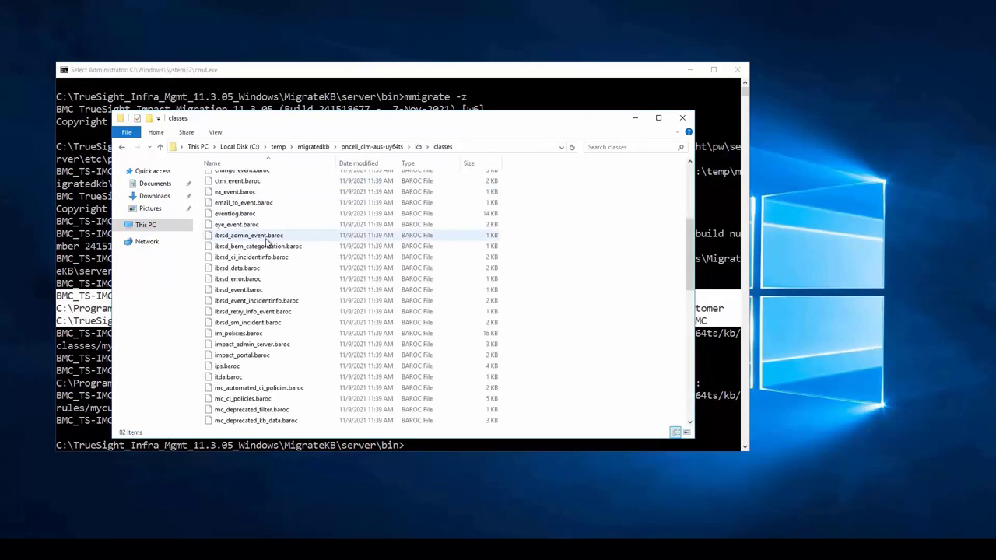
click(255, 312)
right_click(255, 312)
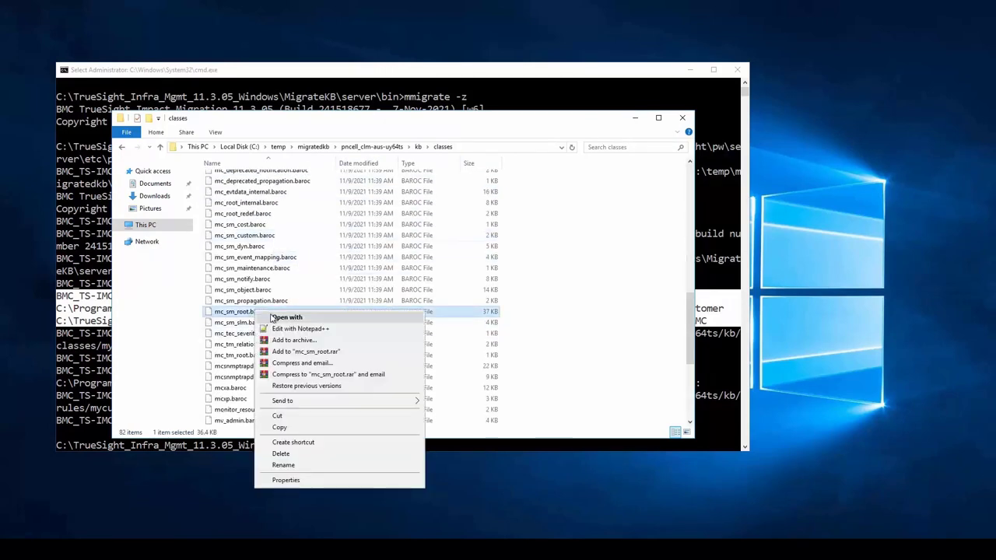
click(288, 328)
scroll(203, 261, down, 18)
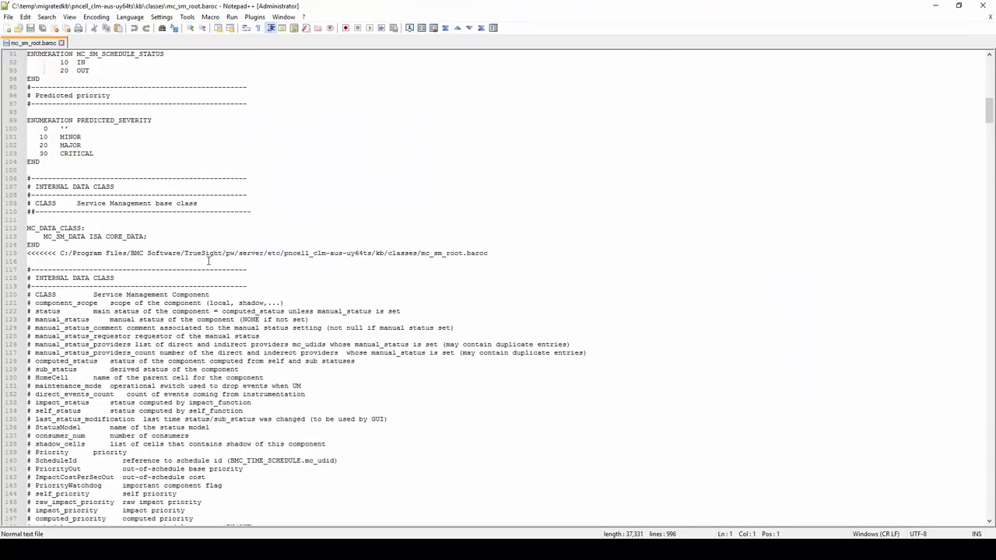
scroll(340, 181, up, 4)
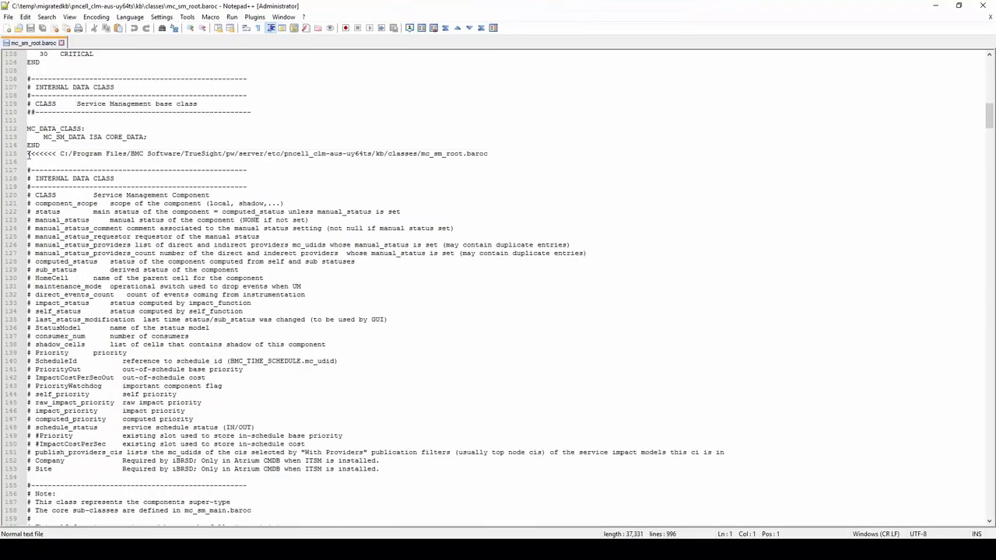
- Examine the conflict block's opening, separator and closing markers in mc_sm_root.baroc, and the source file paths given beside them
drag(27, 153, 56, 154)
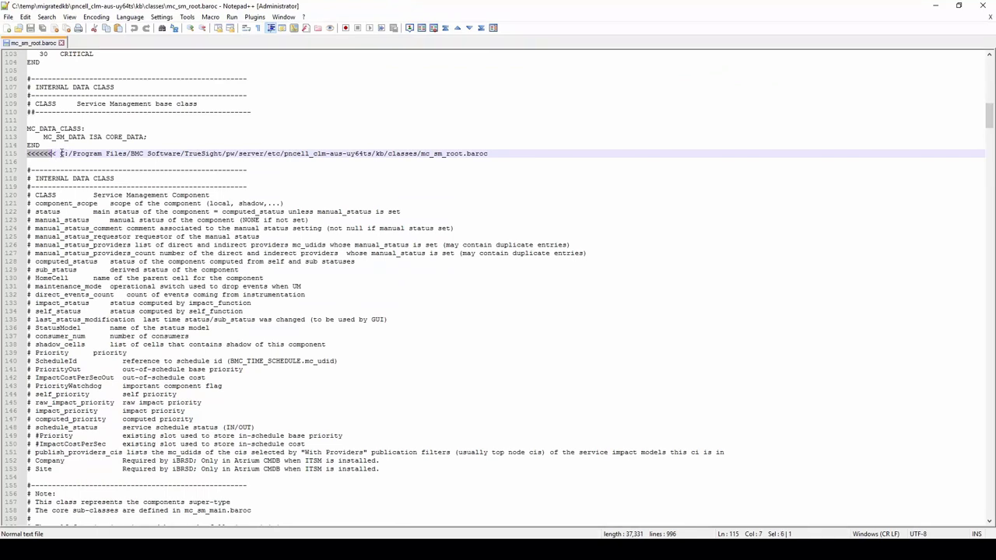
click(61, 153)
drag(145, 153, 490, 154)
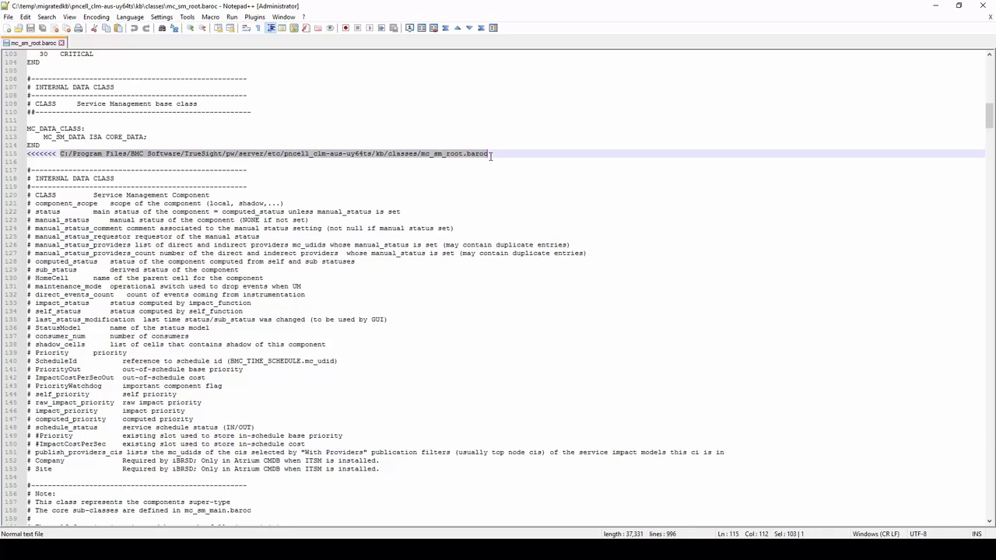
scroll(247, 228, down, 17)
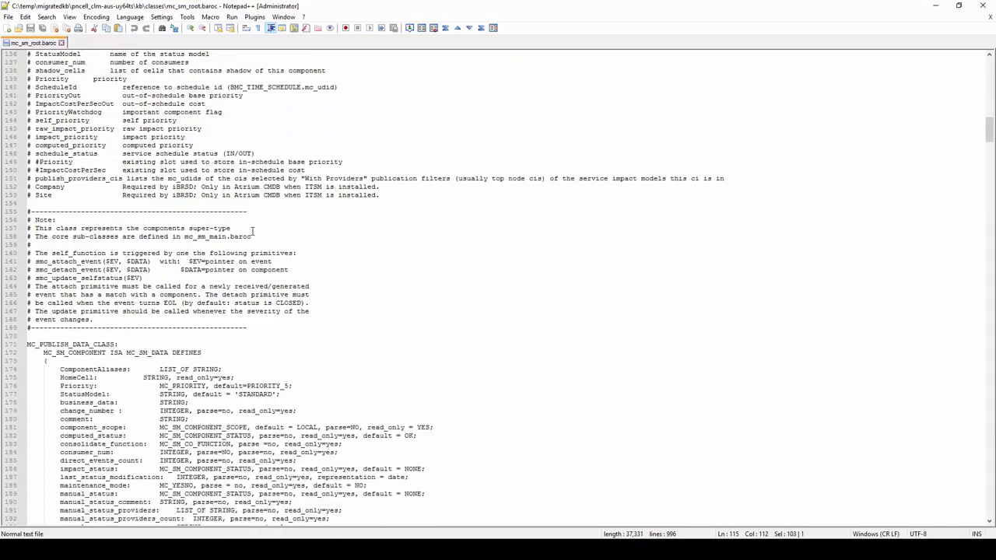
scroll(252, 229, down, 16)
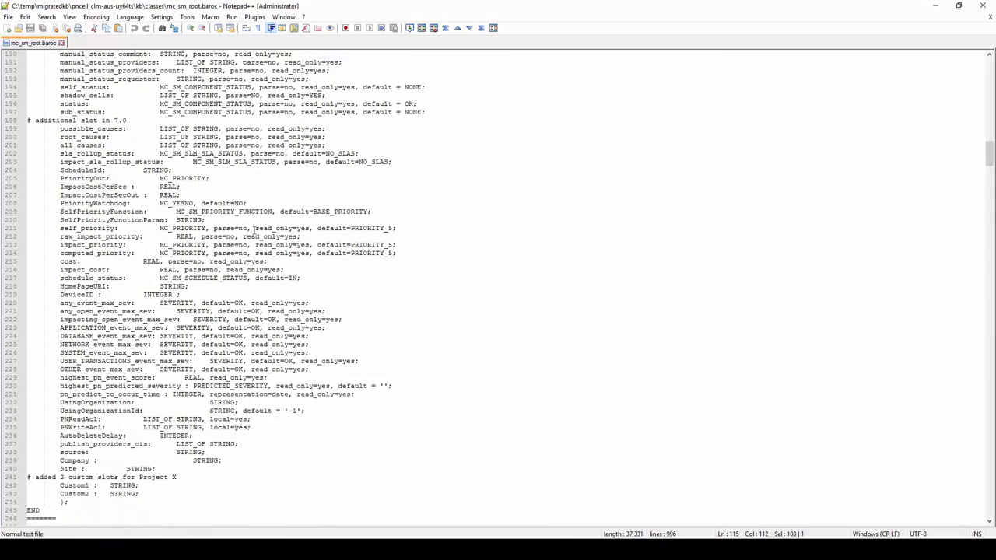
scroll(252, 230, down, 1)
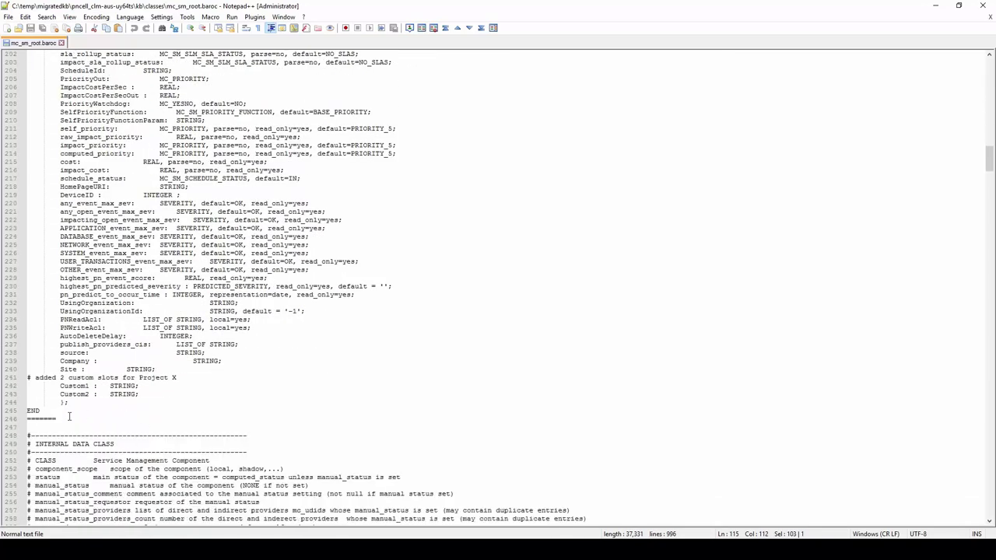
drag(69, 416, 24, 419)
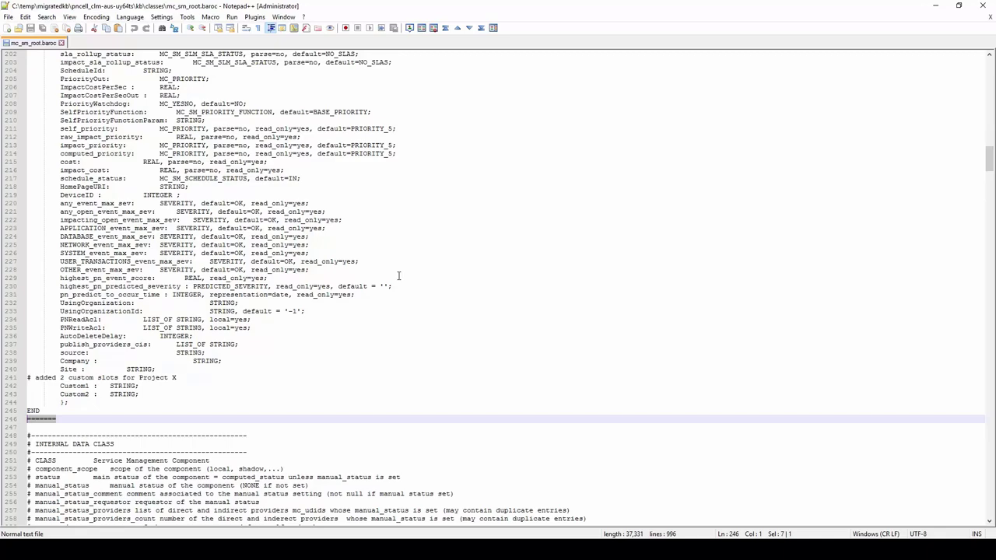
scroll(397, 276, down, 20)
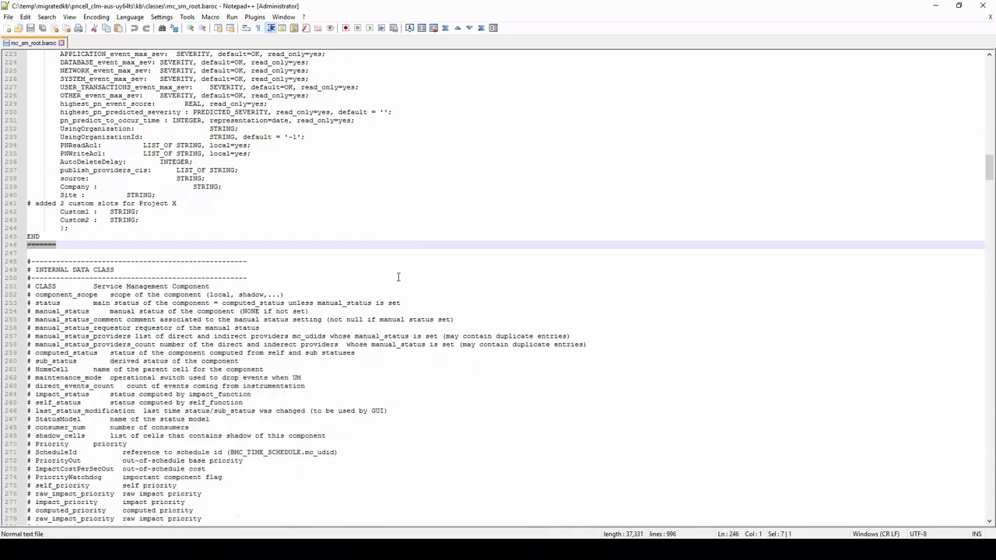
double_click(21, 478)
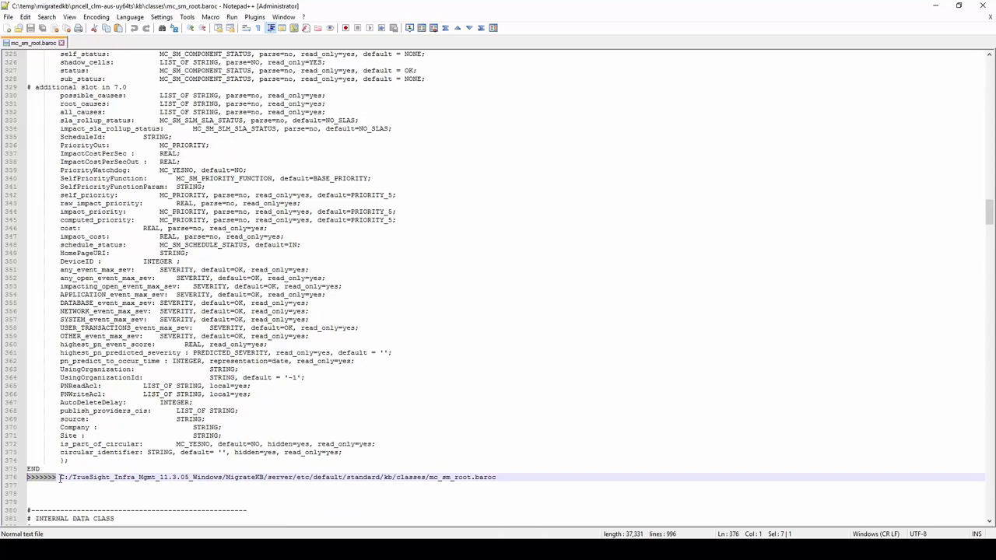
drag(60, 477, 510, 473)
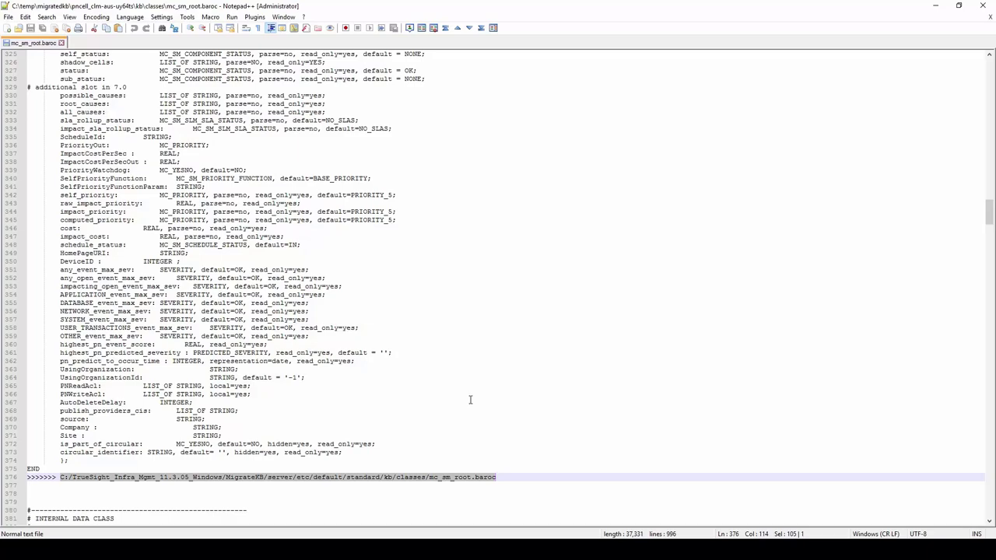
- Compare the custom, Company and Site slots at the end of the MC_SM_COMPONENT class in the two conflicting versions
drag(991, 219, 991, 161)
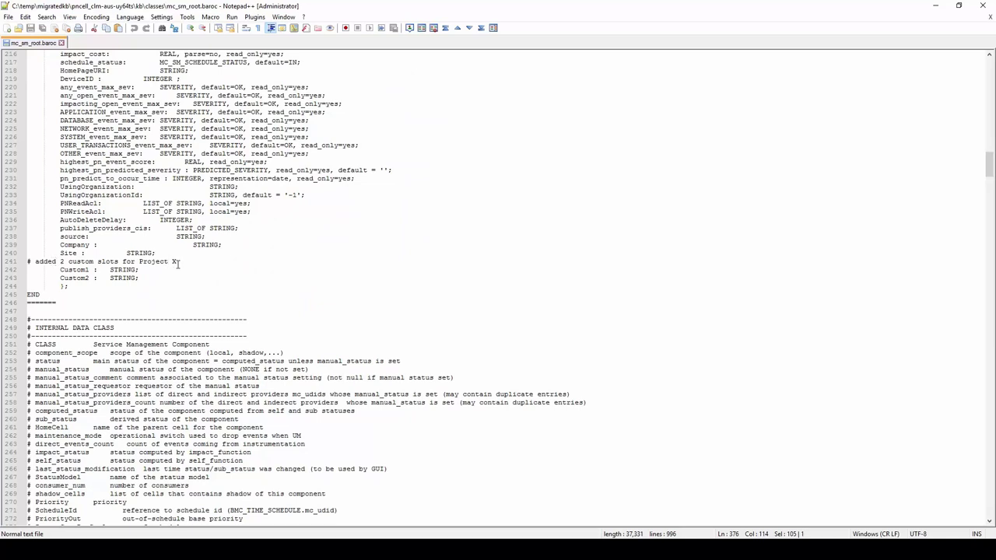
drag(140, 279, 27, 272)
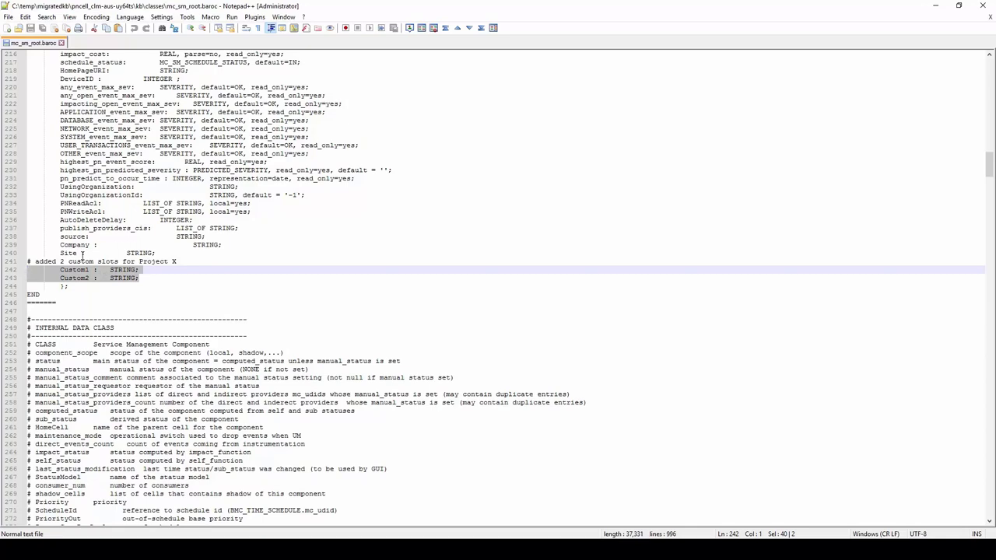
drag(160, 252, 12, 244)
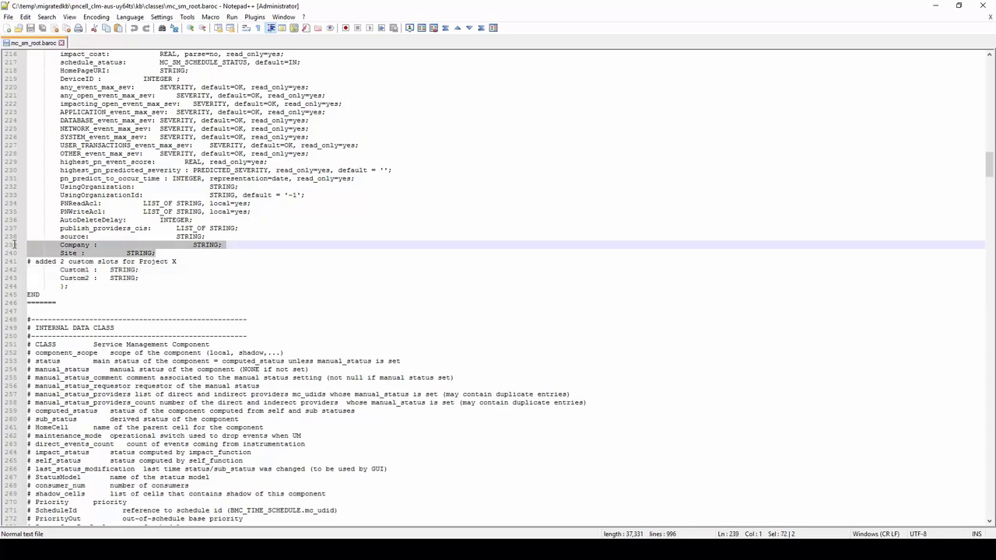
scroll(89, 257, down, 8)
scroll(137, 297, down, 20)
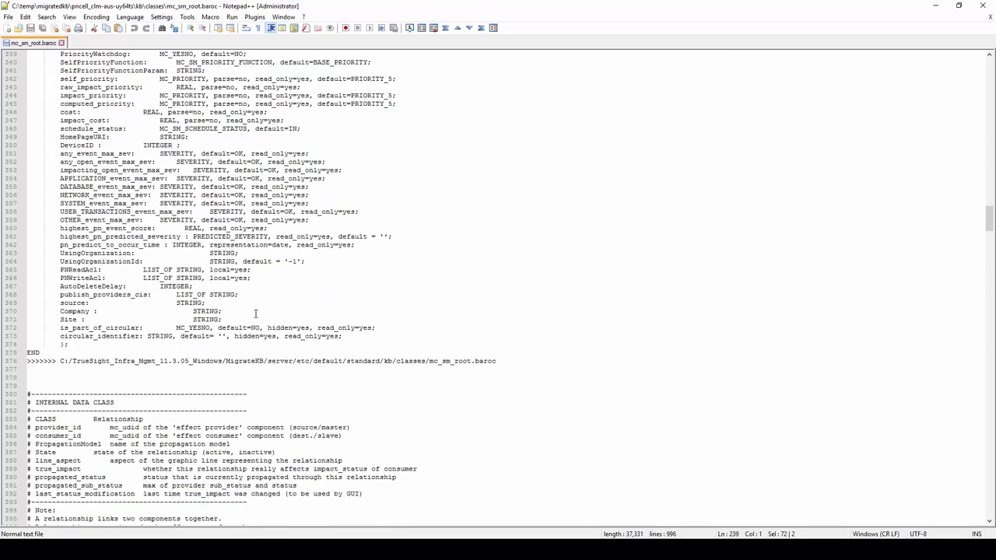
drag(229, 319, 32, 314)
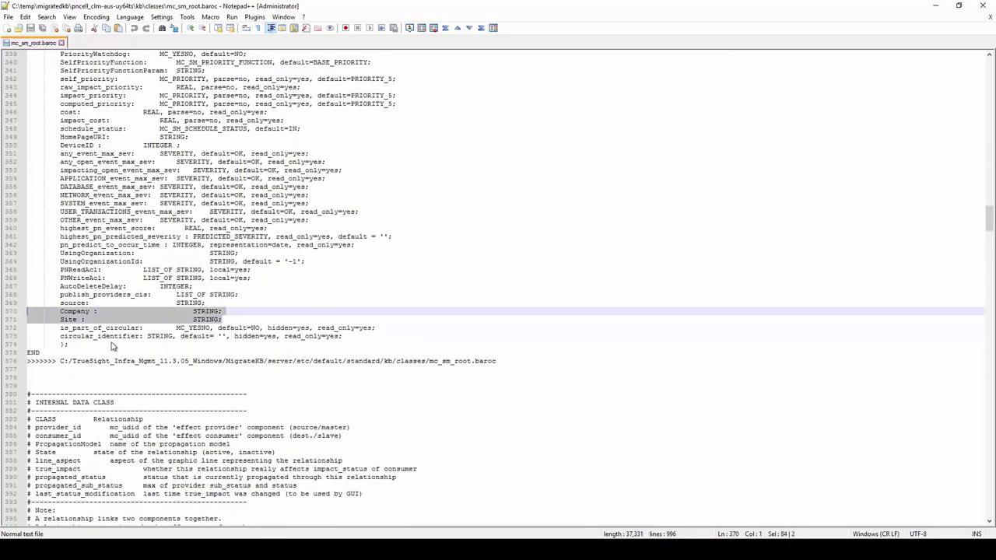
- Copy the is_part_of_circular and circular_identifier slots from the 11.3.05 version to a new line below Custom2 in the customer version
drag(350, 339, 27, 328)
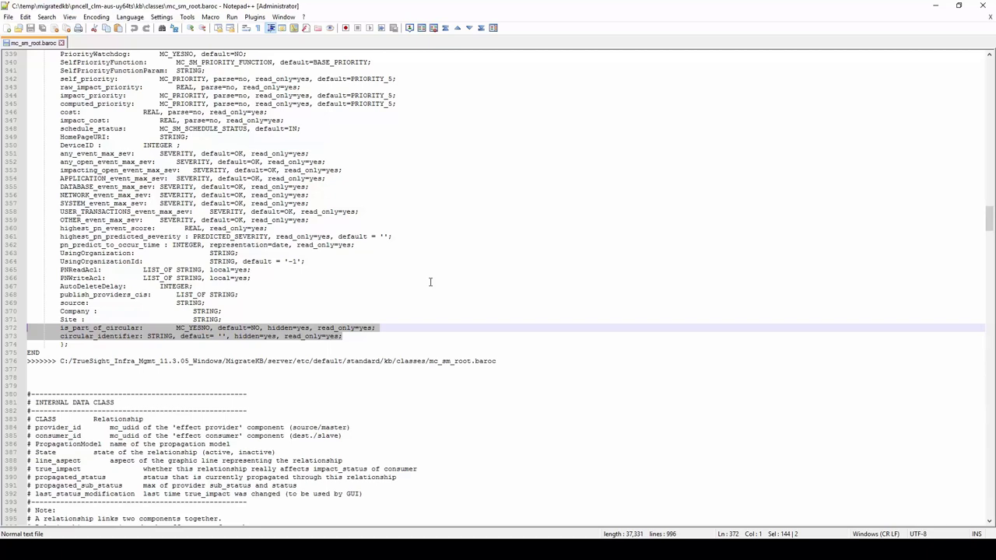
click(127, 336)
drag(20, 336, 20, 327)
key(ctrl+c)
click(127, 336)
scroll(189, 303, up, 20)
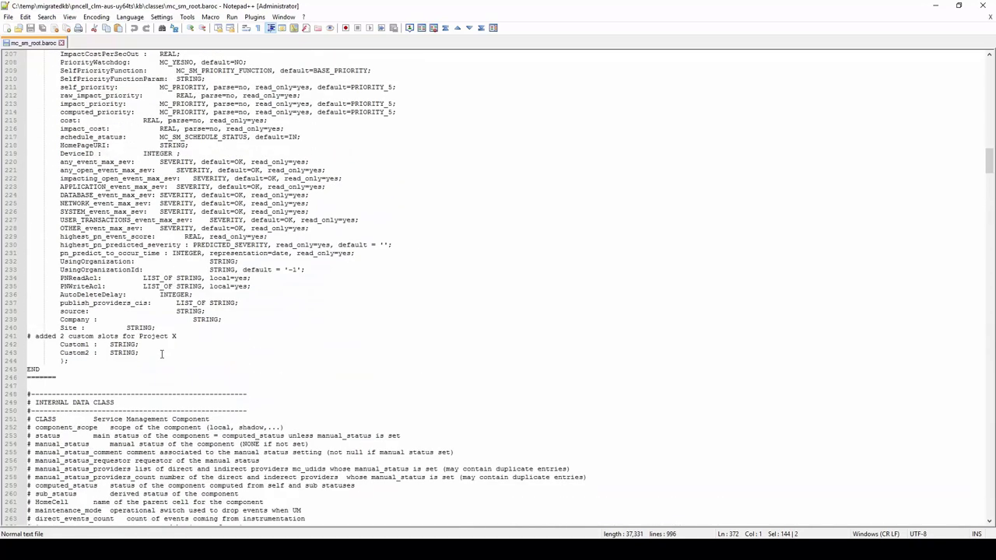
click(163, 353)
key(Return)
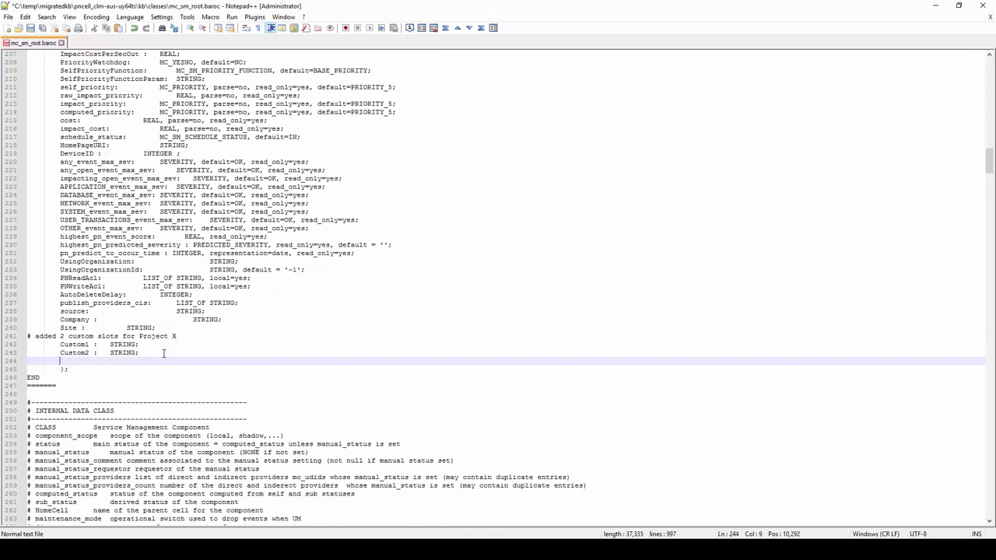
key(ctrl+v)
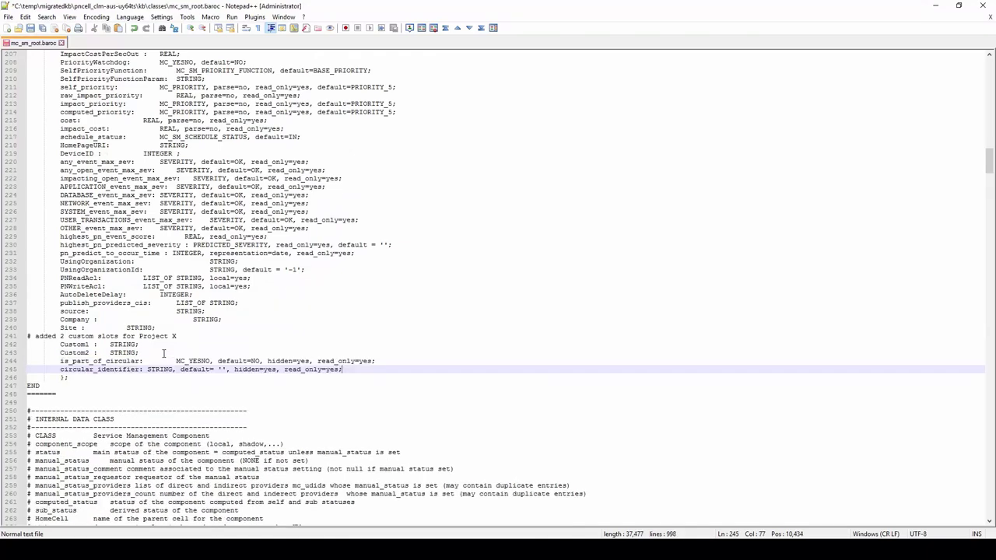
- Delete the duplicate 11.3.05 block from the ======= separator through the closing >>>>>>> marker line, including the leftover empty line
scroll(134, 351, down, 10)
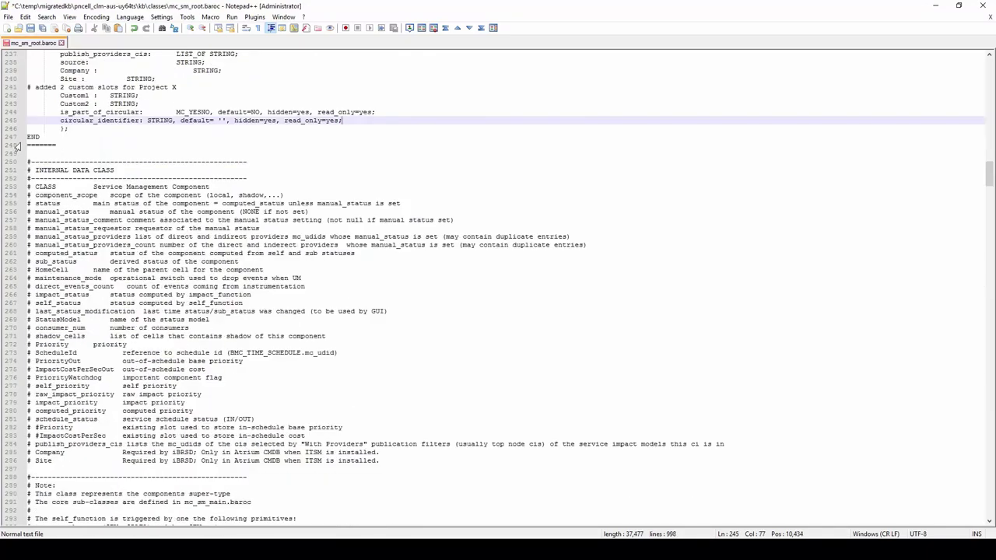
drag(28, 145, 287, 427)
drag(287, 387, 534, 398)
key(Delete)
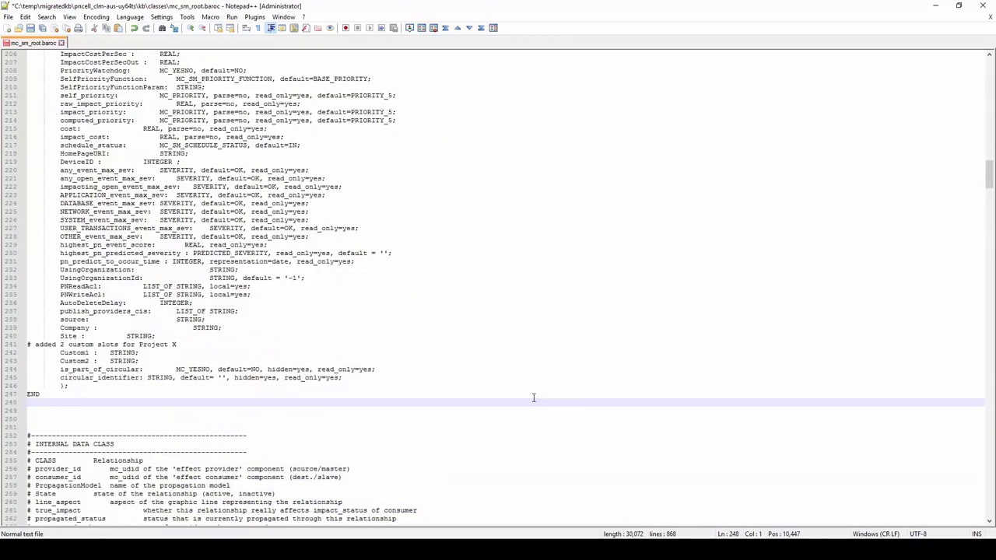
key(Delete)
- Remove the opening <<<<<<< marker at line 115 and its leftover empty line, save mc_sm_root.baroc and close Notepad++
scroll(534, 398, up, 20)
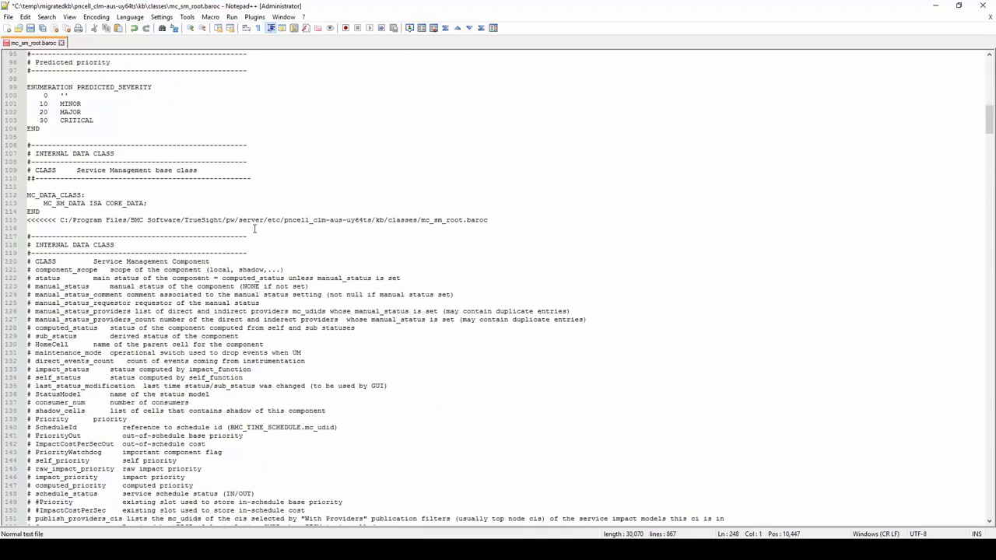
click(2, 220)
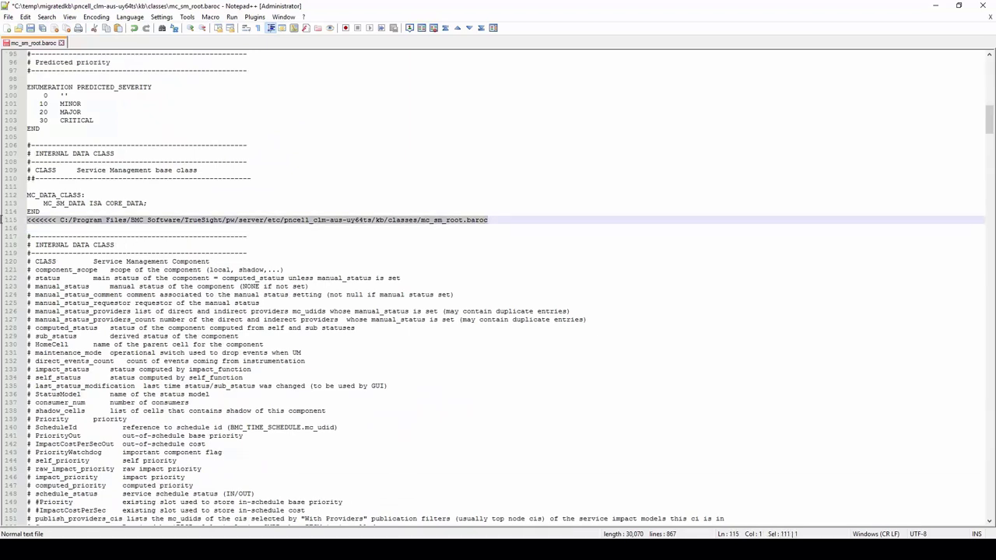
key(Delete)
key(Delete)
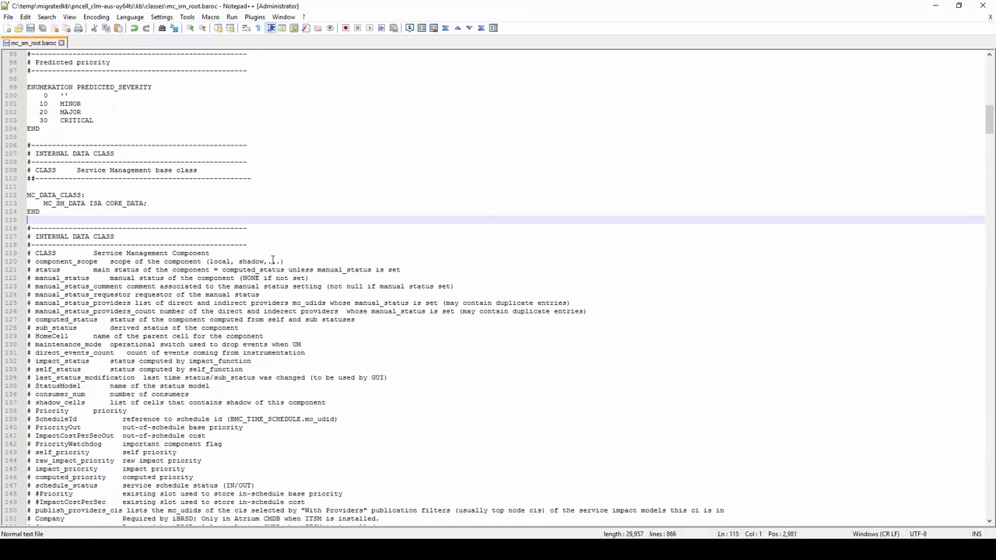
click(985, 7)
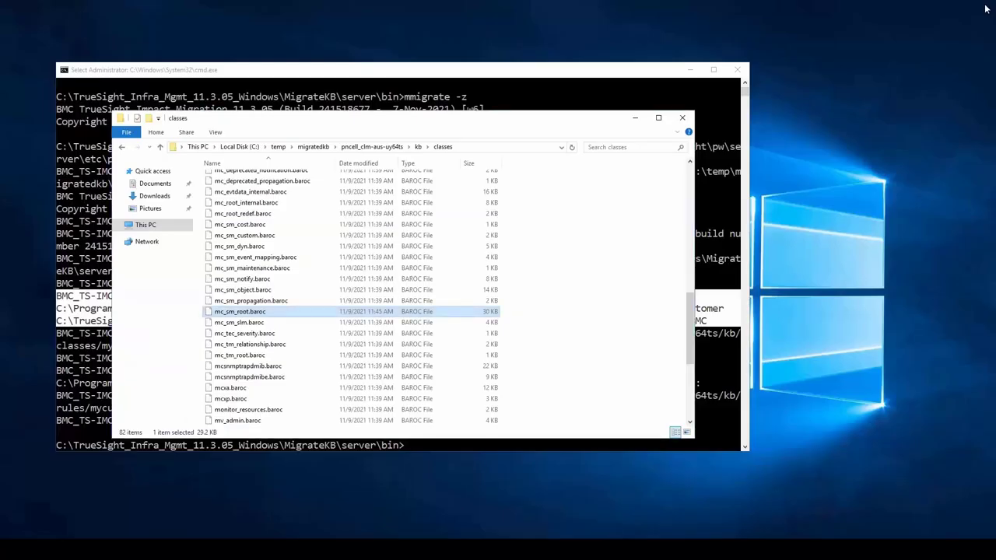
- Go to the migrated kb\data folder in File Explorer and open its .load file in Notepad++
click(420, 147)
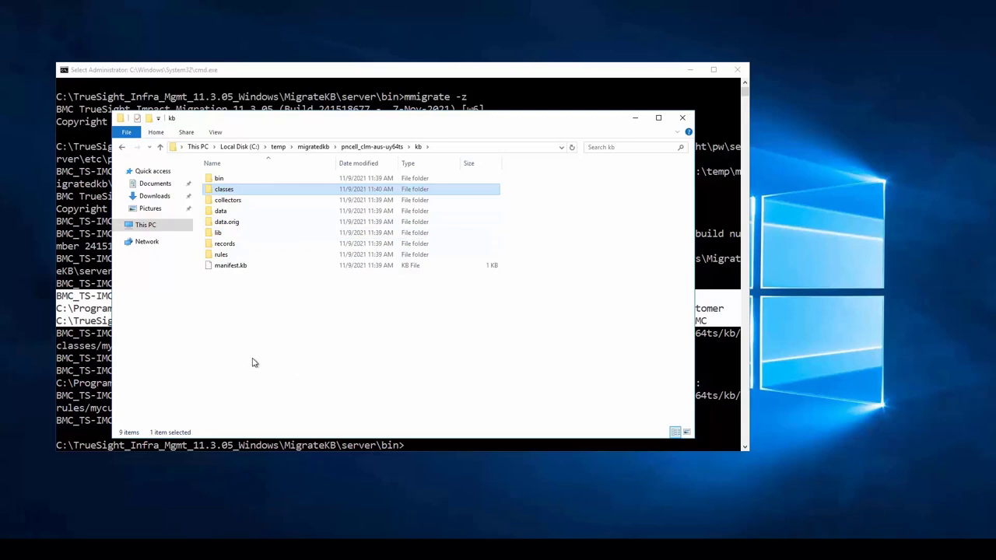
click(230, 213)
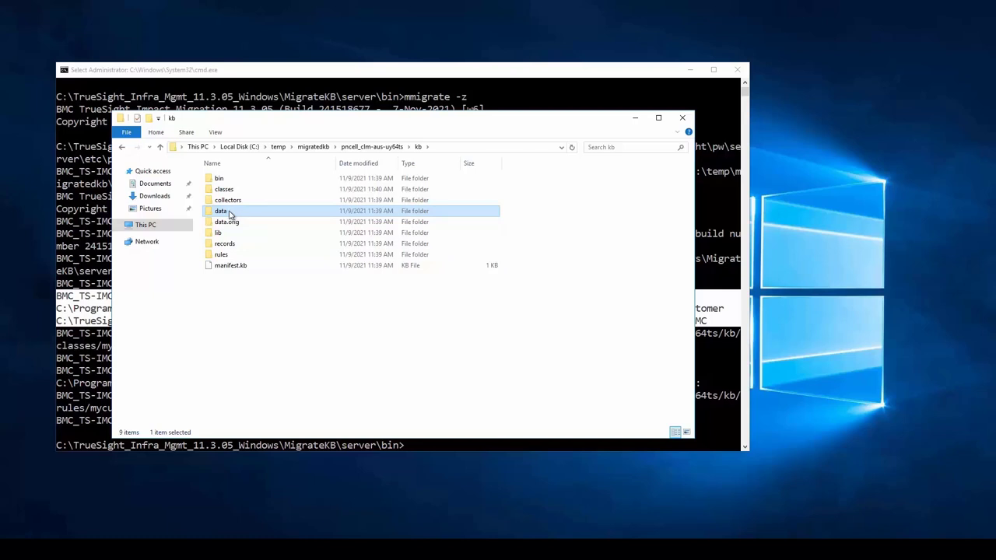
double_click(238, 212)
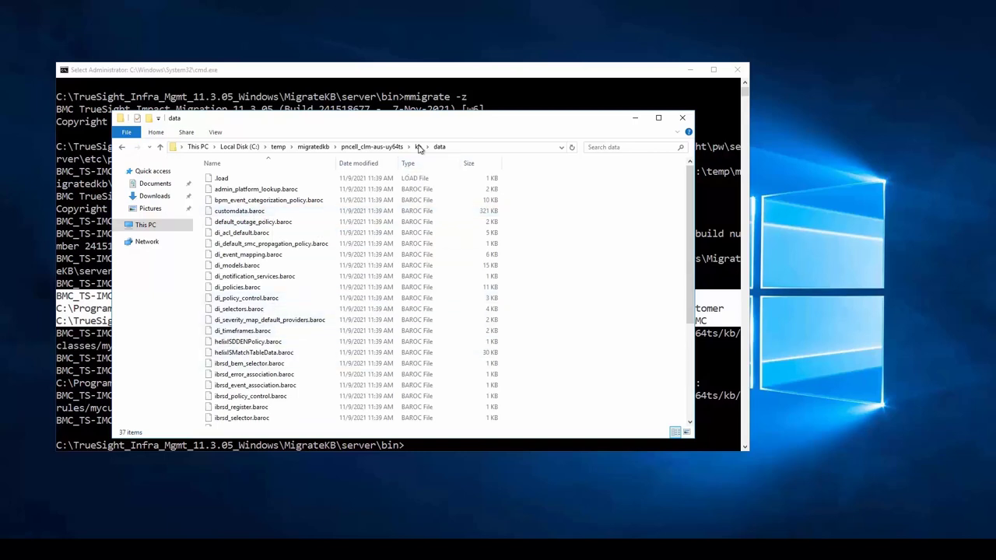
click(222, 178)
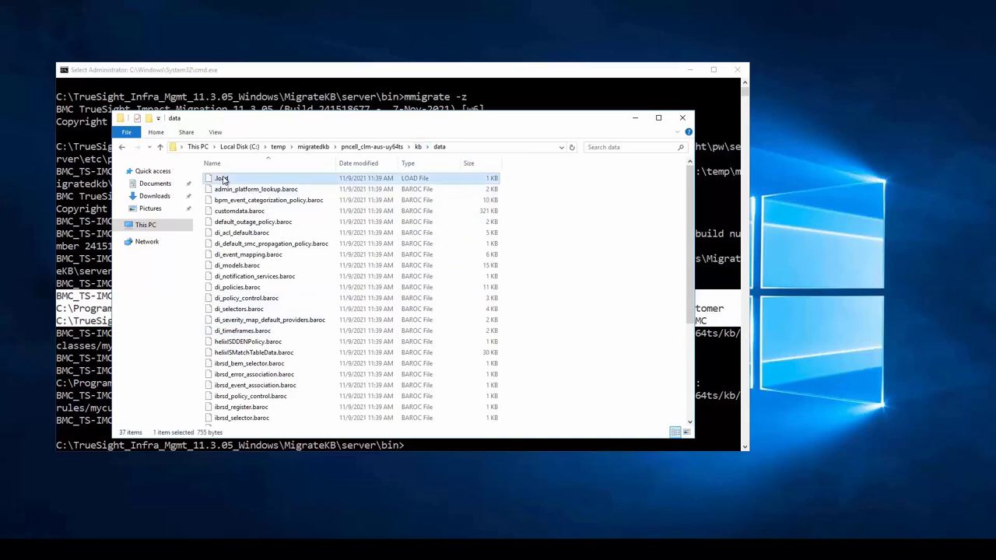
right_click(225, 179)
click(251, 196)
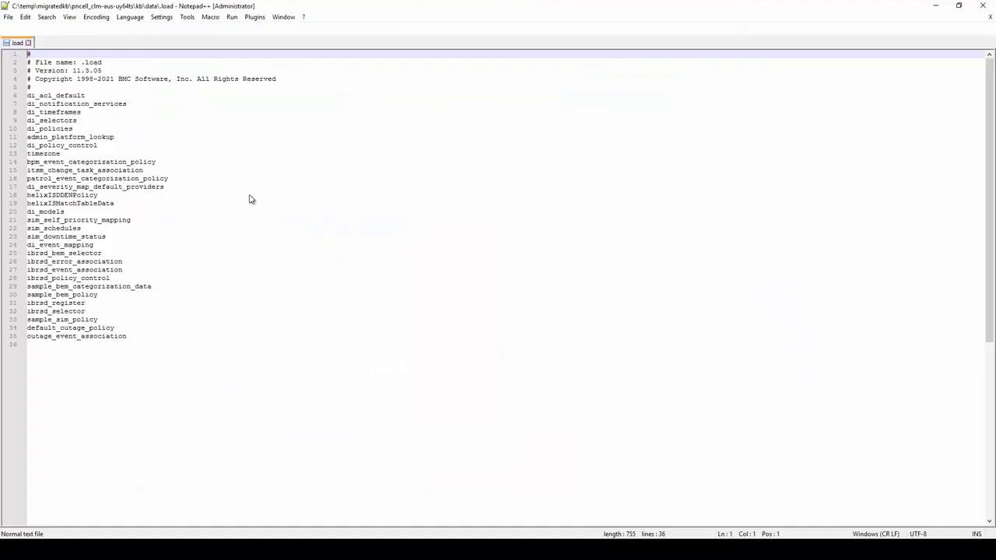
- Open the .load file from kb\data.orig as well and compare it side by side with the one from kb\data
click(8, 16)
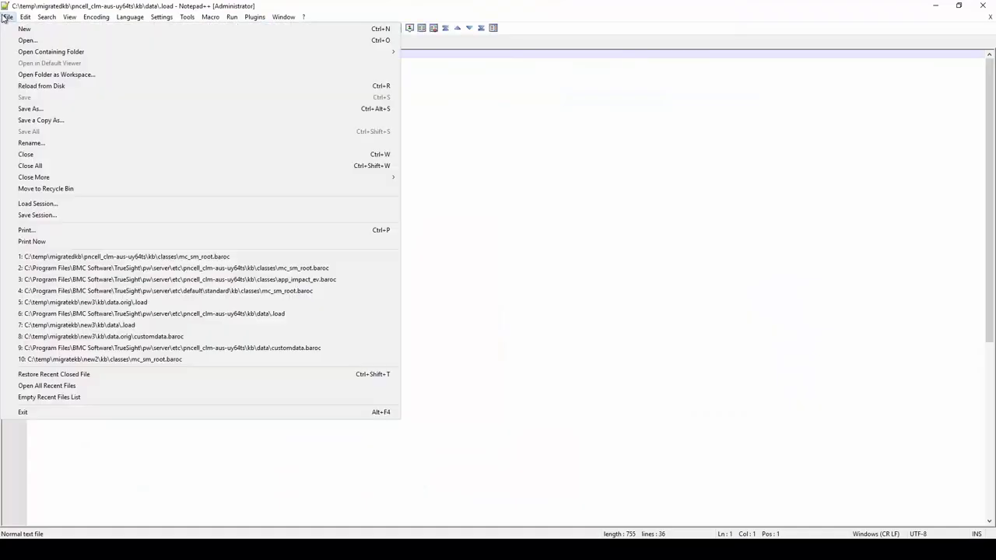
click(47, 40)
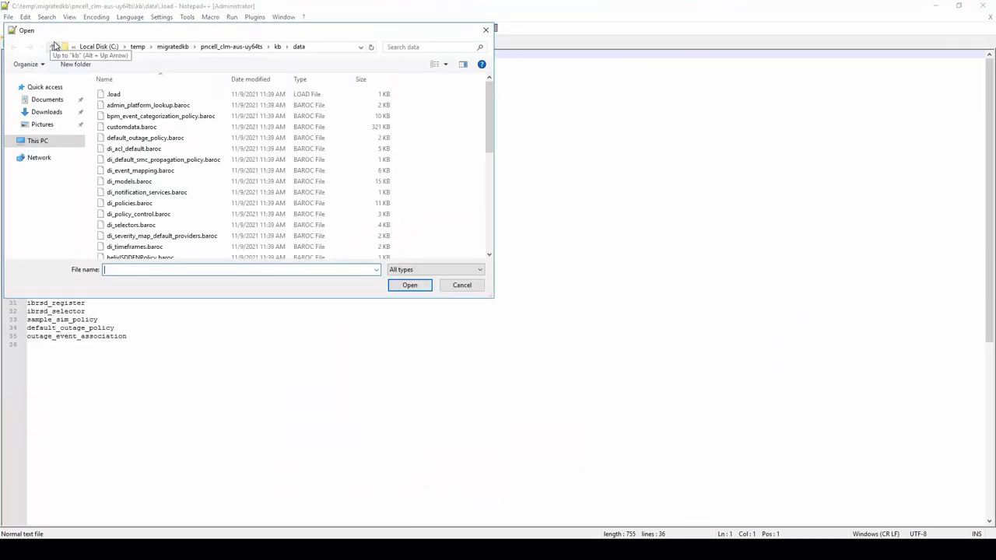
click(277, 46)
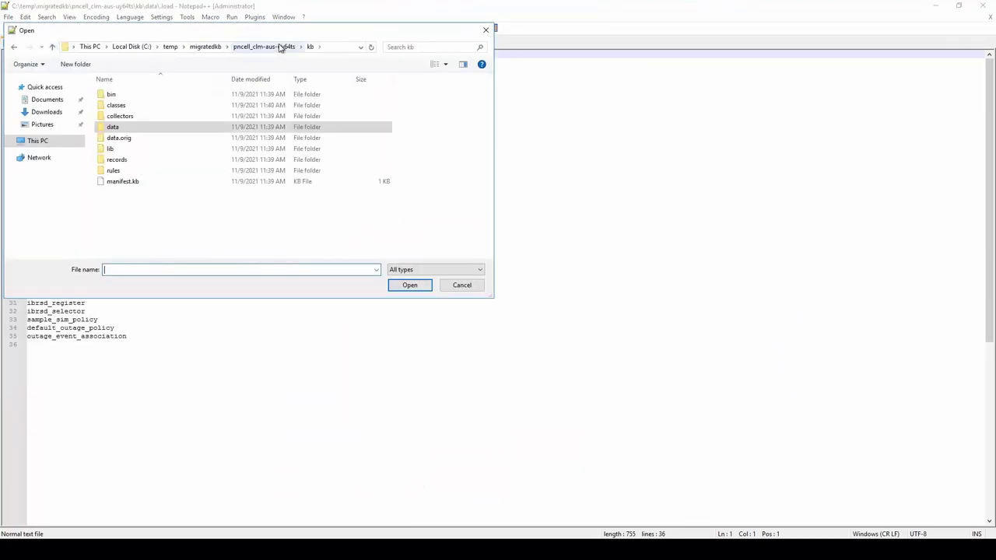
double_click(125, 137)
click(115, 95)
double_click(115, 94)
click(254, 17)
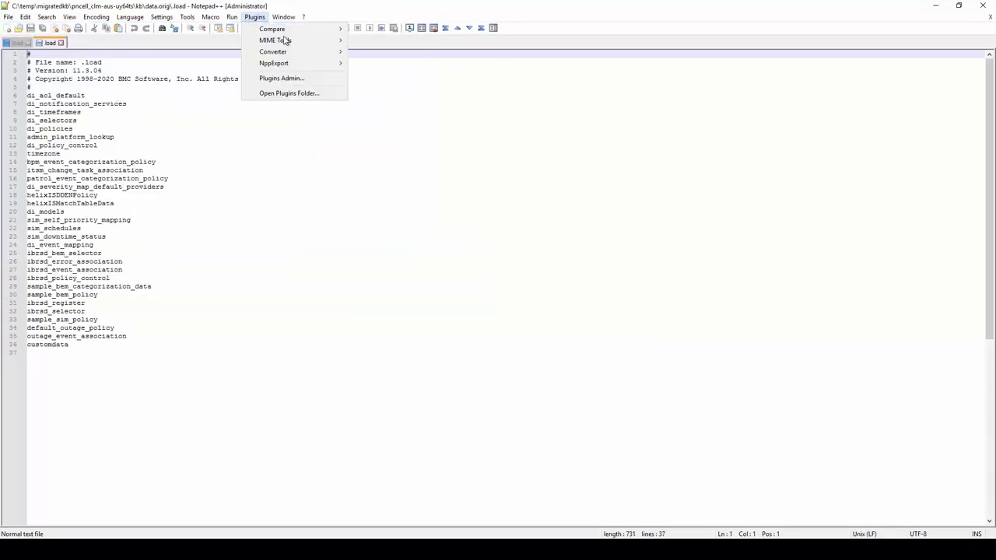
mouse_move(276, 30)
click(397, 102)
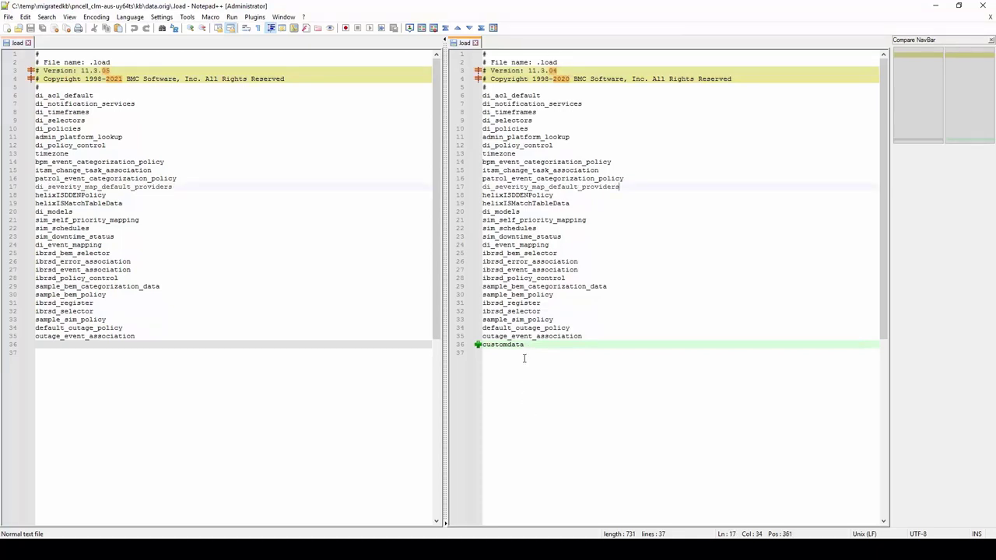
- Copy the customdata entry from the data.orig .load file into line 36 of the migrated .load file and close Notepad++
drag(526, 345, 476, 345)
key(ctrl+c)
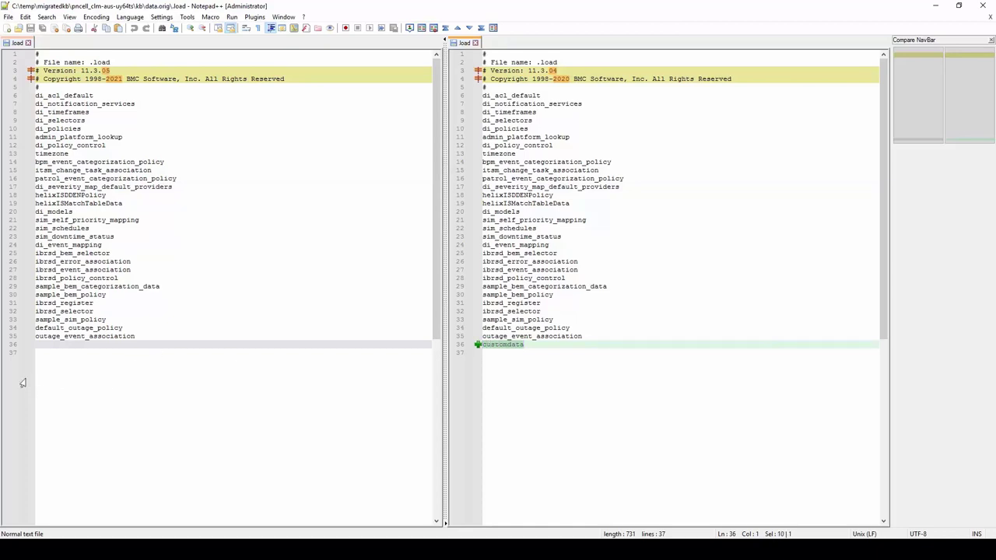
click(58, 345)
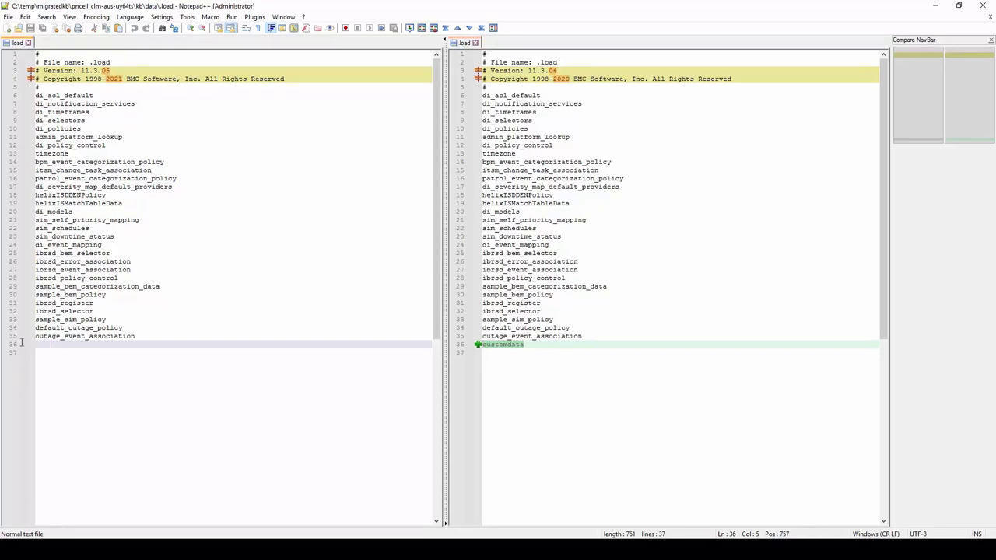
key(ctrl+v)
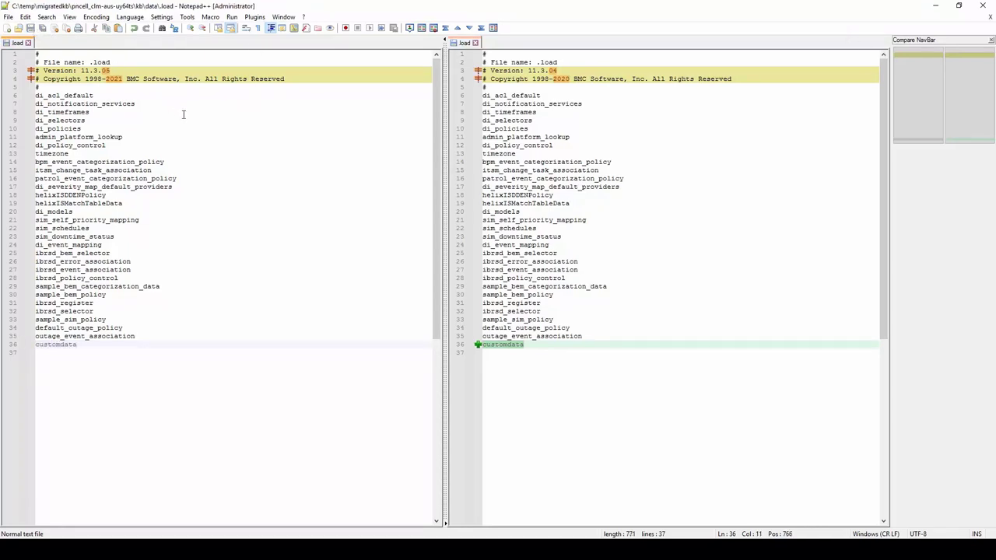
click(983, 6)
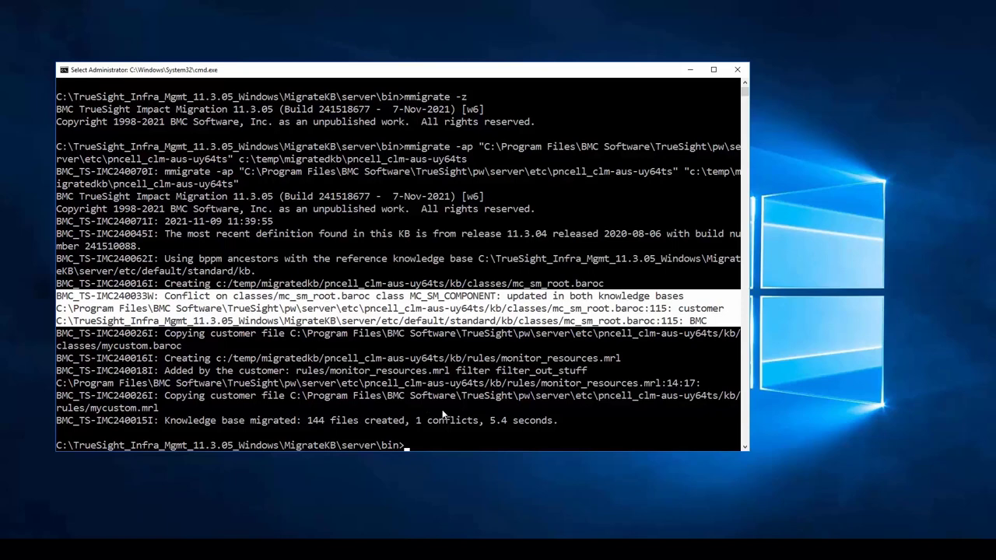
- Go to the migrated pncell_clm-aus-uy64ts\kb folder in File Explorer and copy its path
key(super+e)
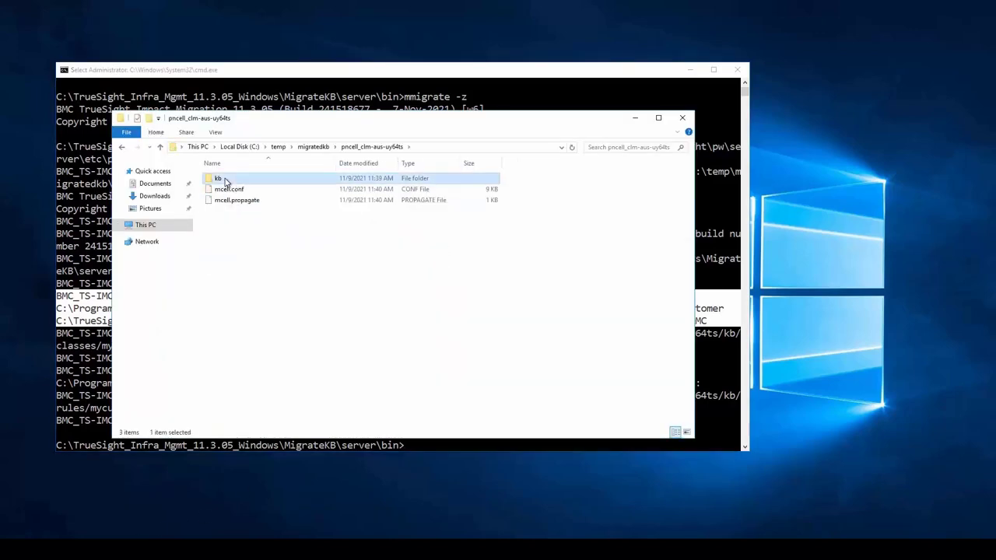
double_click(221, 179)
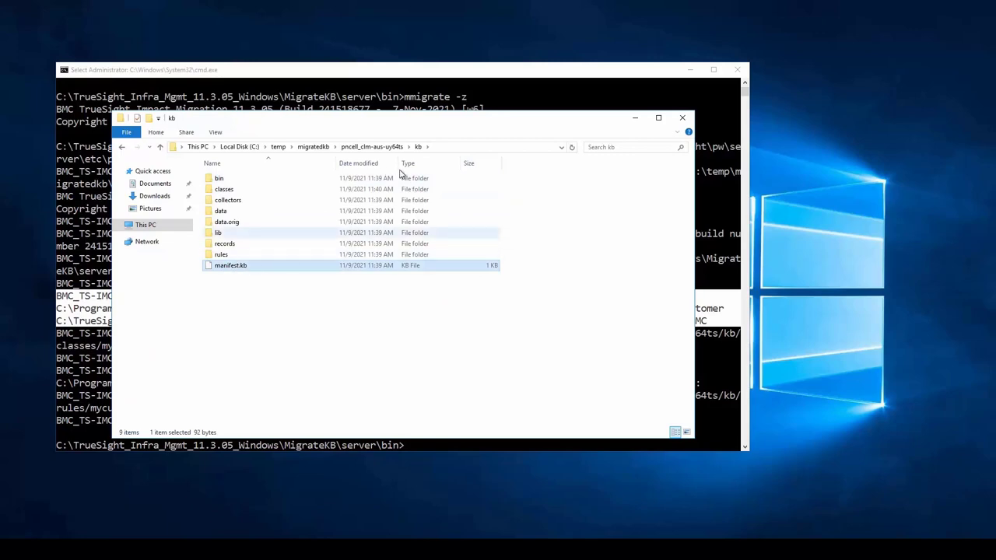
click(459, 146)
key(ctrl+c)
- Compile the migrated knowledge base by running mccomp on C:\temp\migratedkb\pncell_clm-aus-uy64ts\kb\manifest.kb in the Command Prompt
click(435, 444)
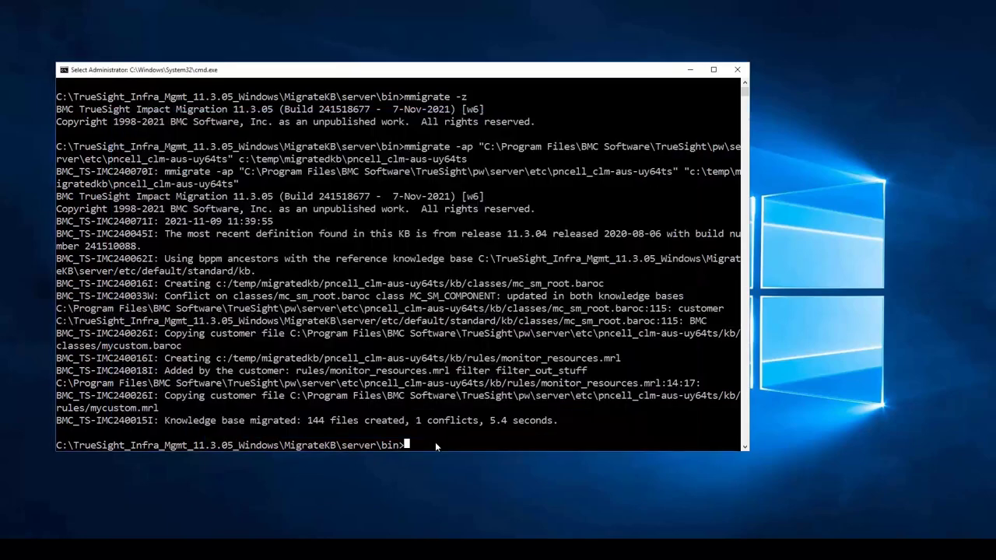
text(mccomp)
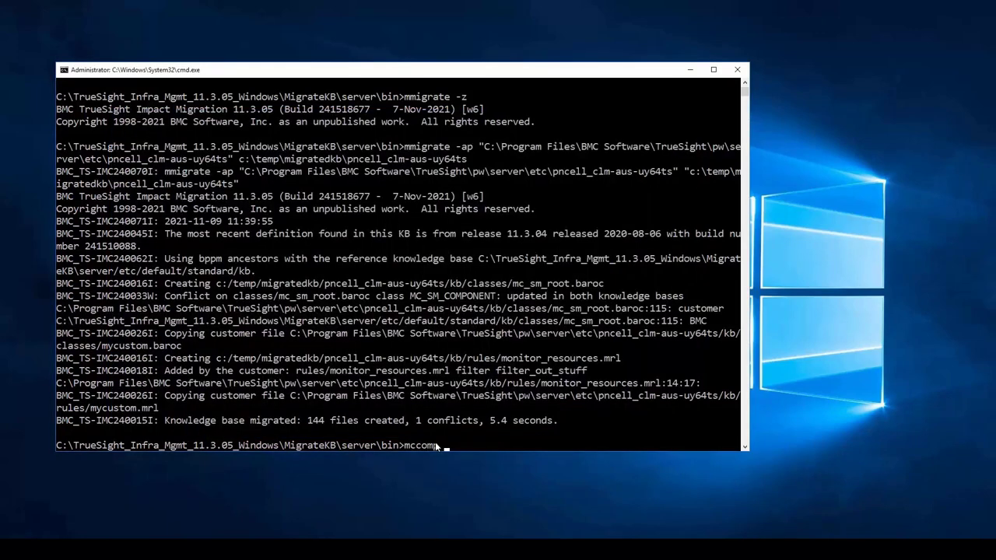
key(ctrl+v)
text(\)
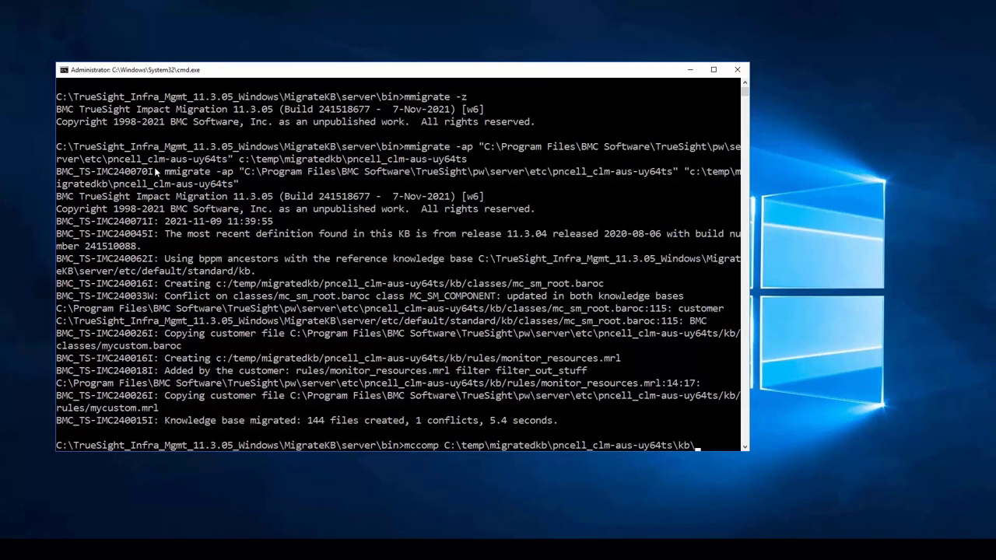
text(manifest.kb)
key(Return)
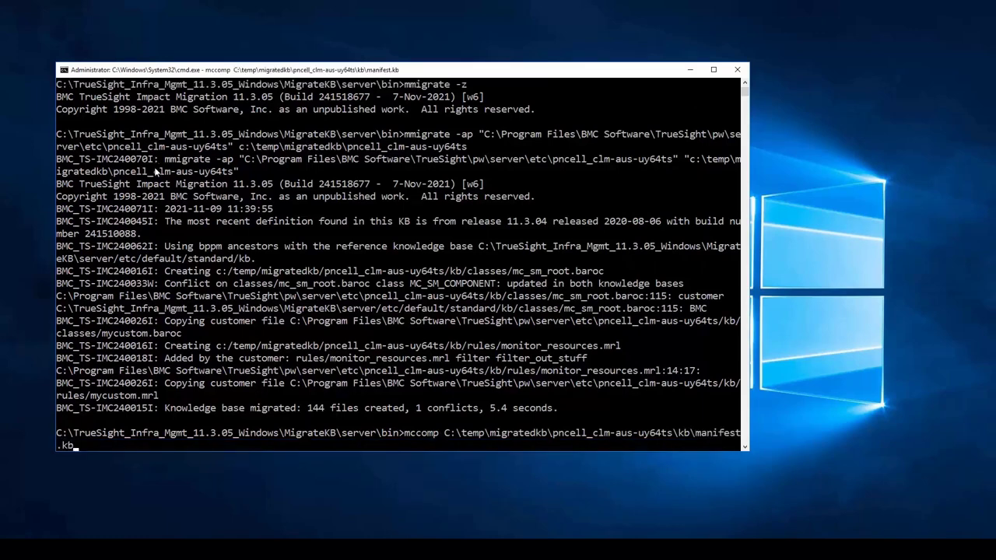
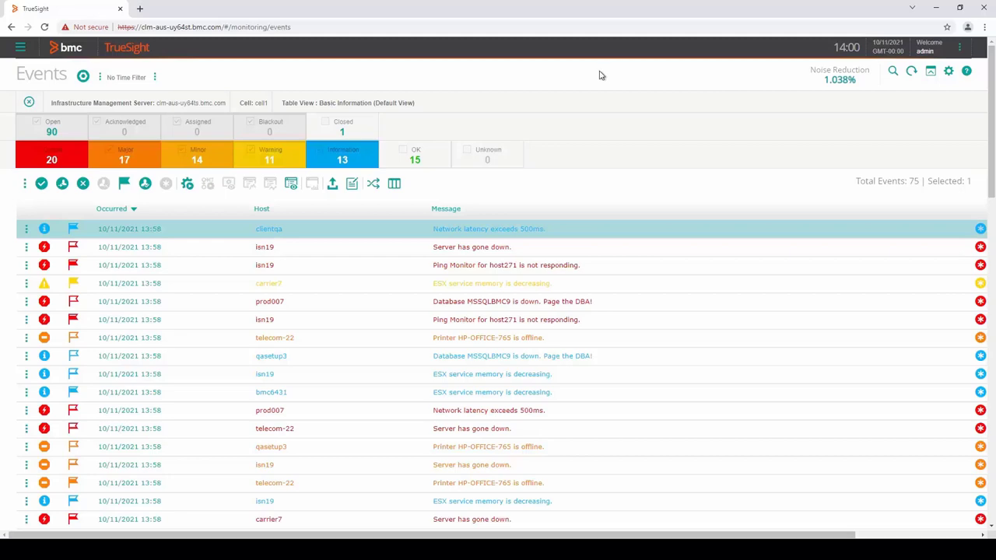
- Switch the event source on the TrueSight Events page from cell1 to cell2
click(253, 103)
click(370, 138)
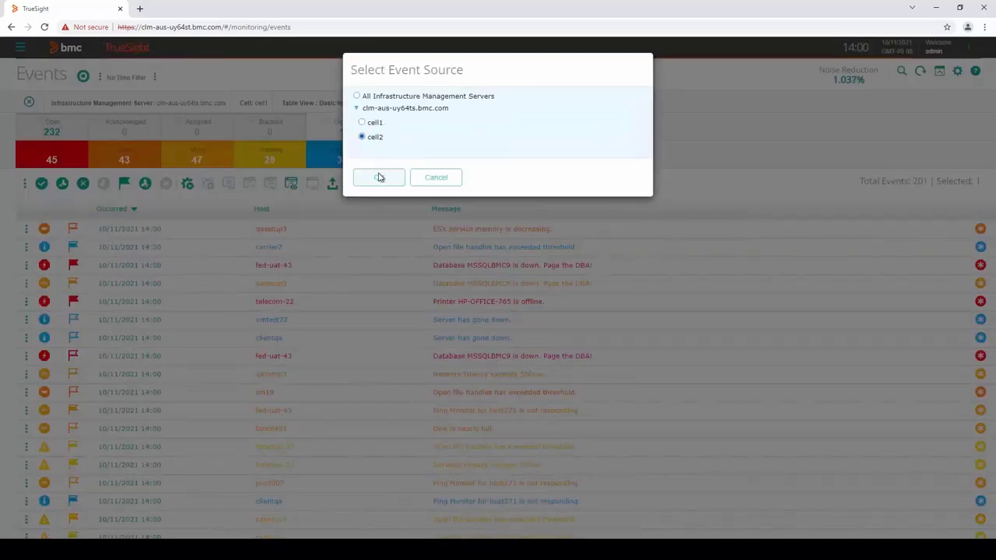
click(379, 178)
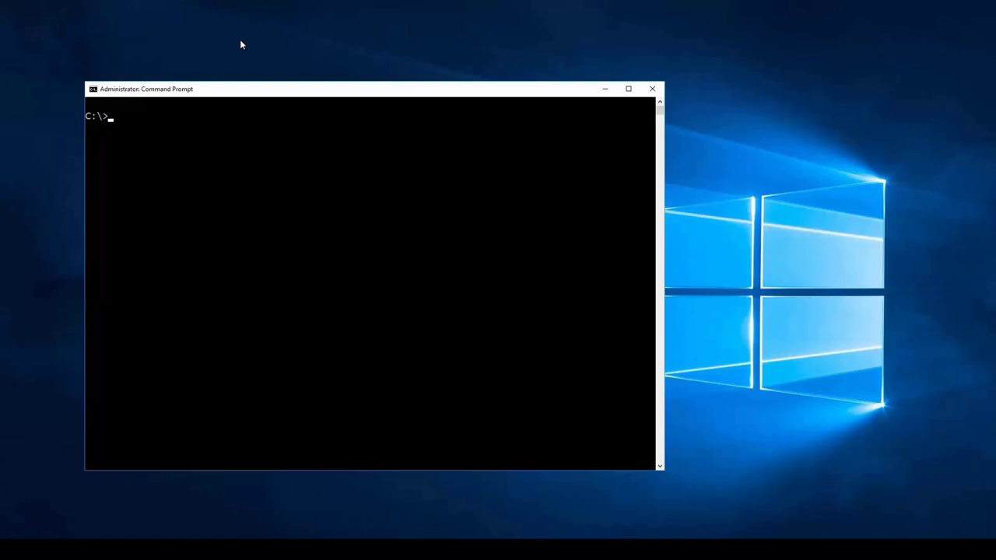
- Query the cell's status with mcstat -n cell2 in the Command Prompt and locate the mcell.exe process in Task Manager's process details
text(mcstat -n cell2)
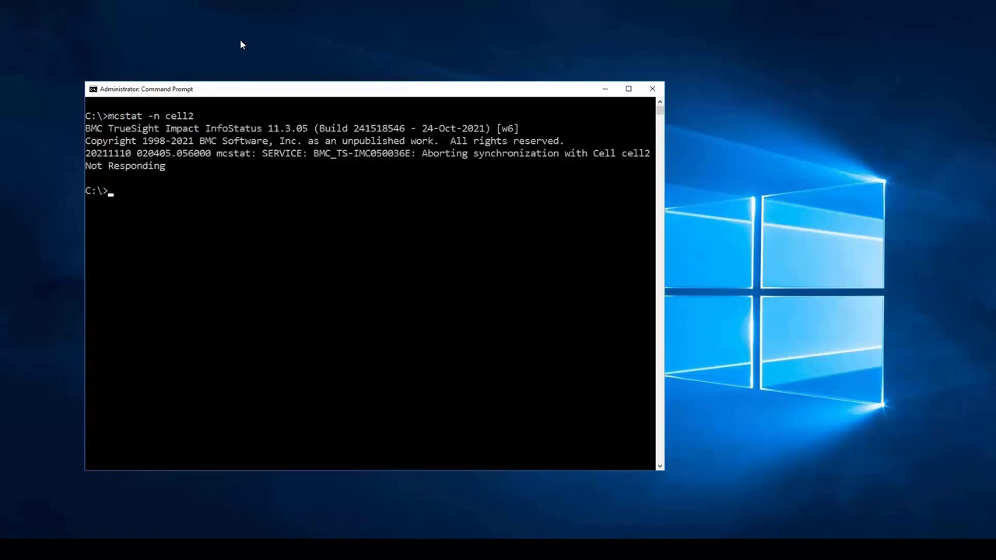
click(673, 17)
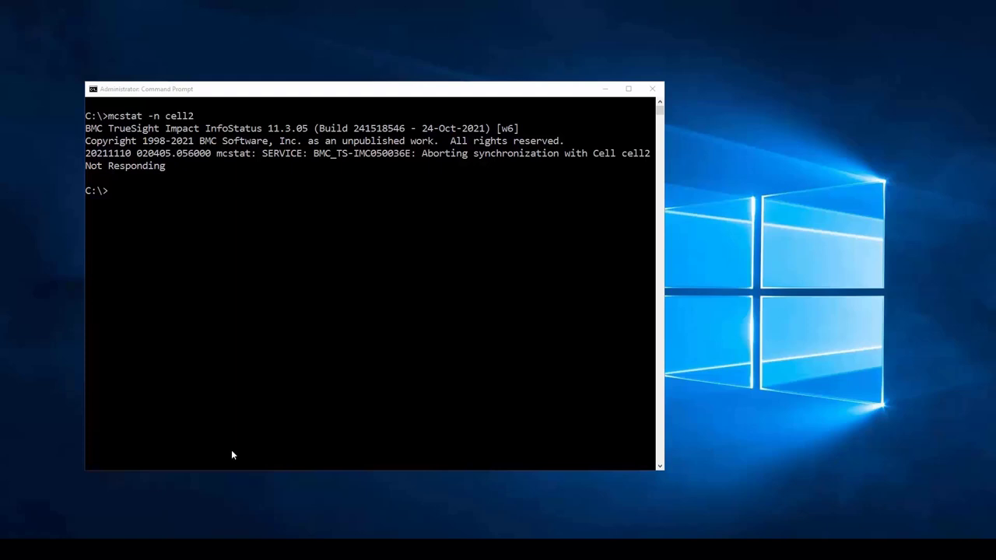
right_click(252, 550)
click(287, 493)
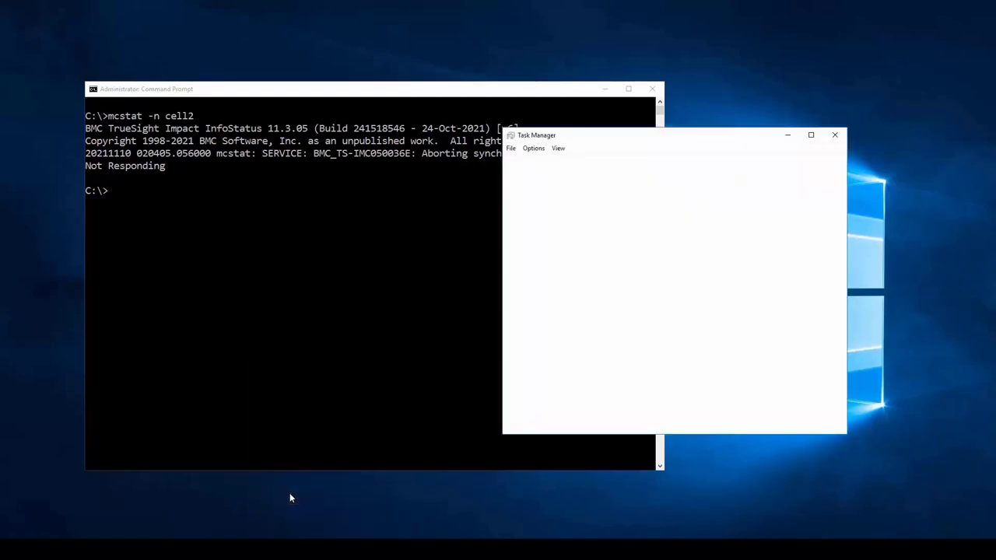
click(611, 161)
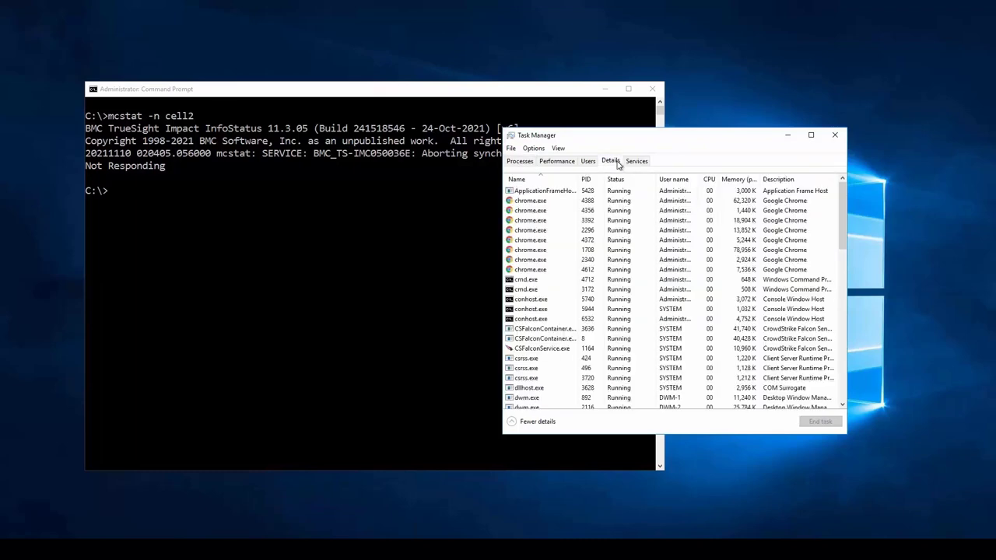
double_click(794, 137)
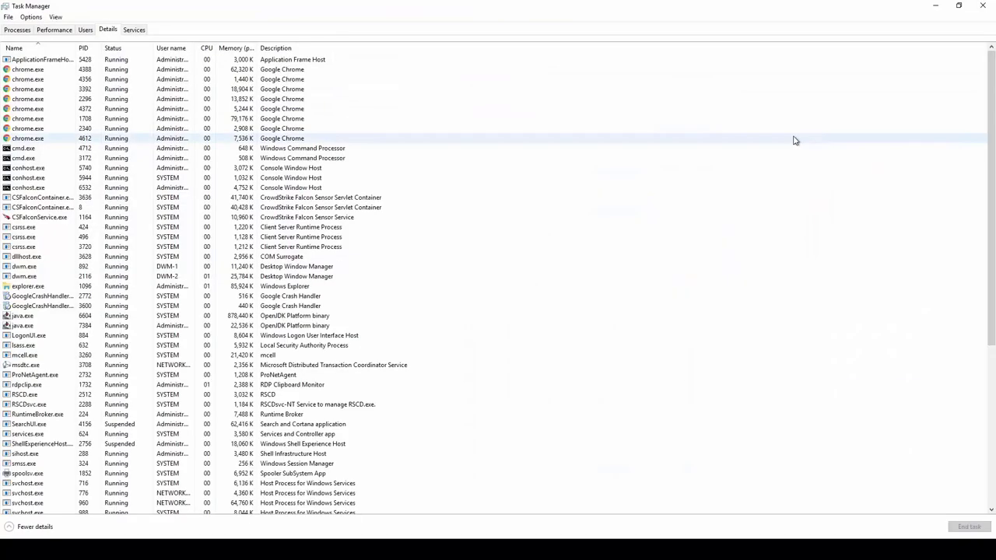
click(31, 357)
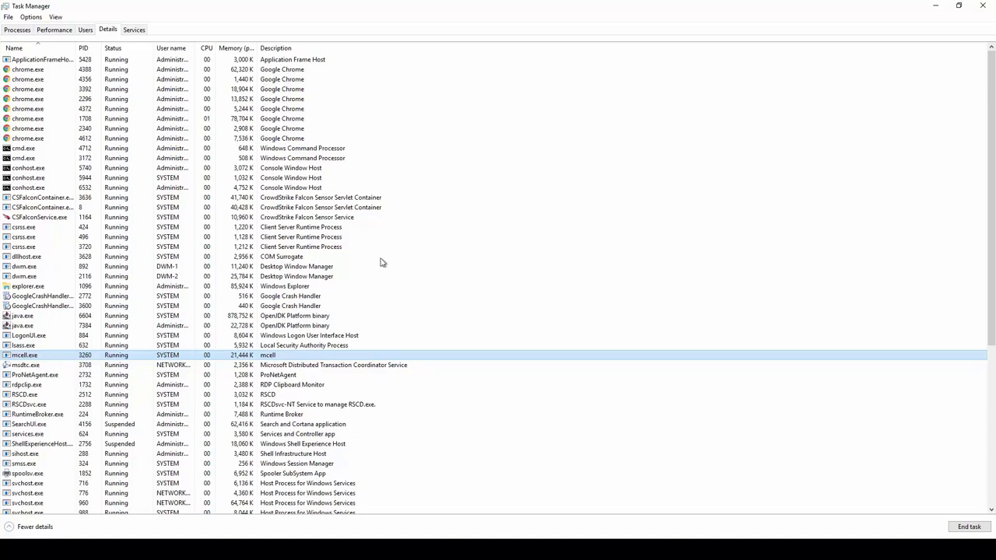
- Go to log\cell2 under %mcell_home% in File Explorer and open the mcell-log file in Notepad++
click(935, 5)
click(181, 34)
text(%mcell_home%)
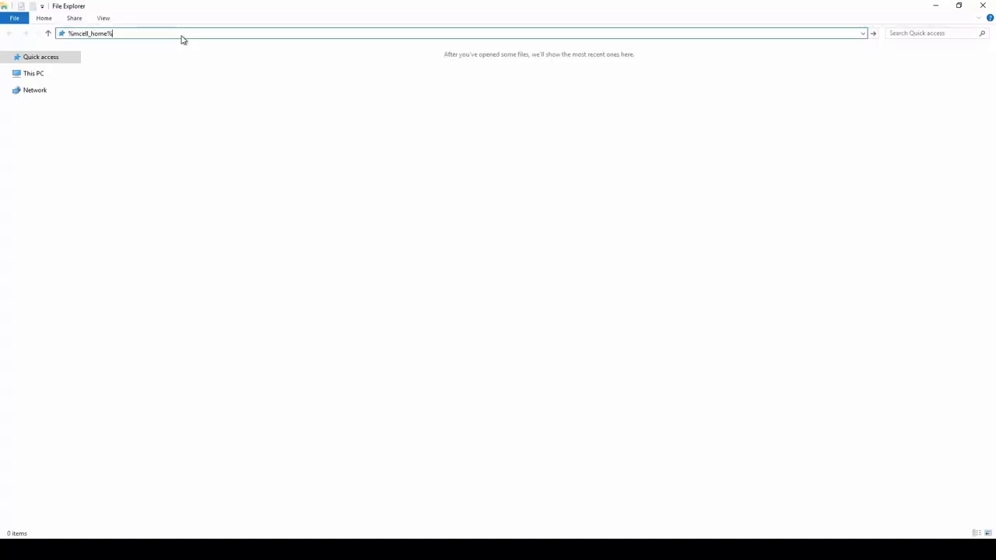
key(Return)
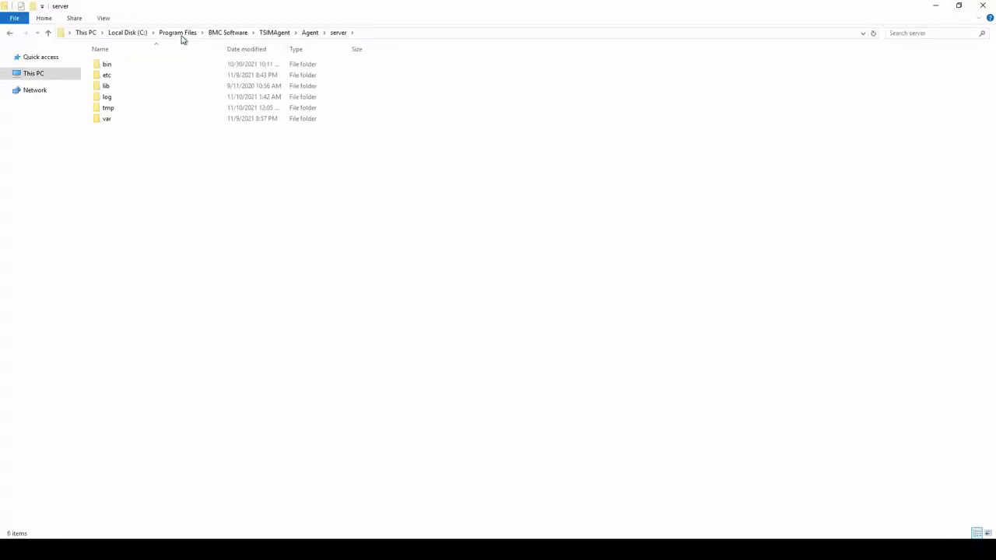
double_click(106, 101)
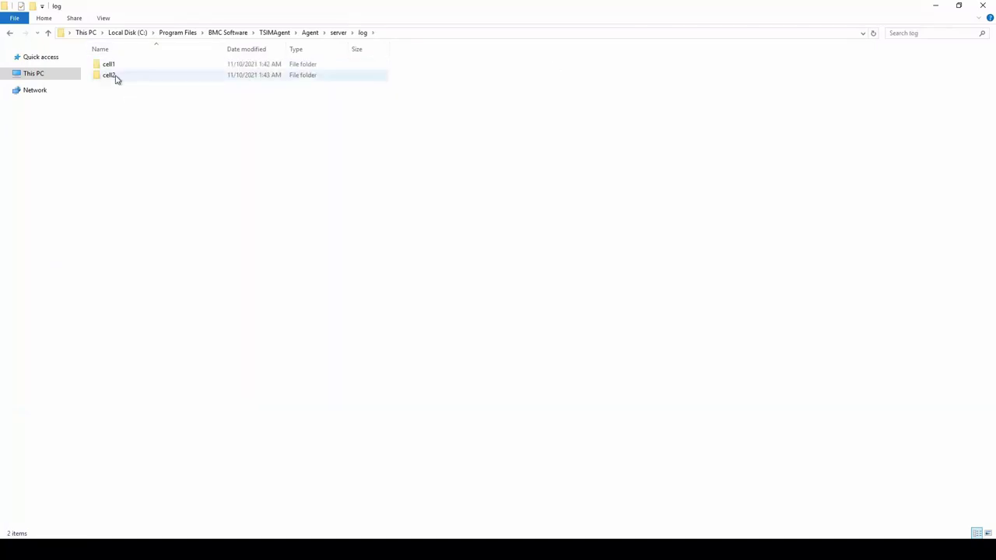
double_click(116, 76)
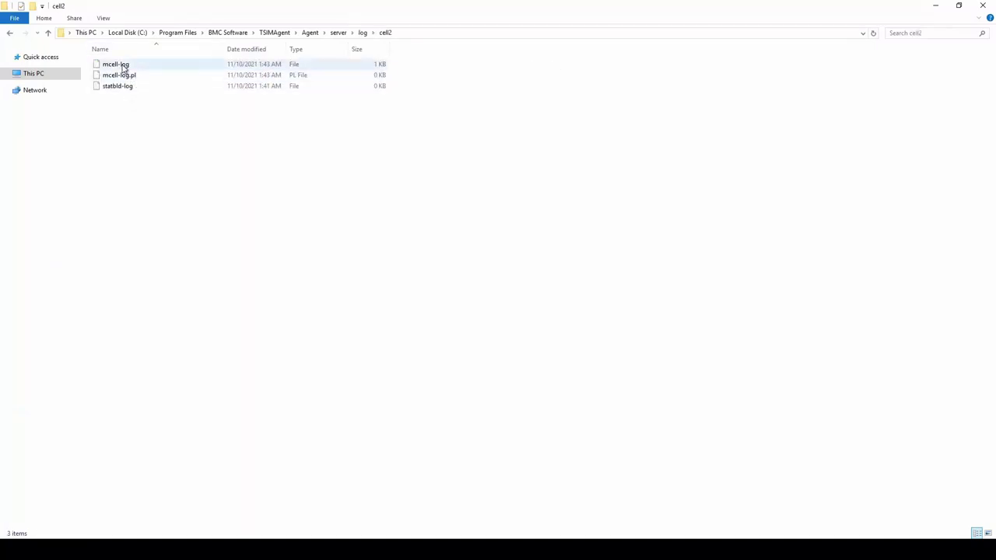
right_click(122, 67)
click(169, 84)
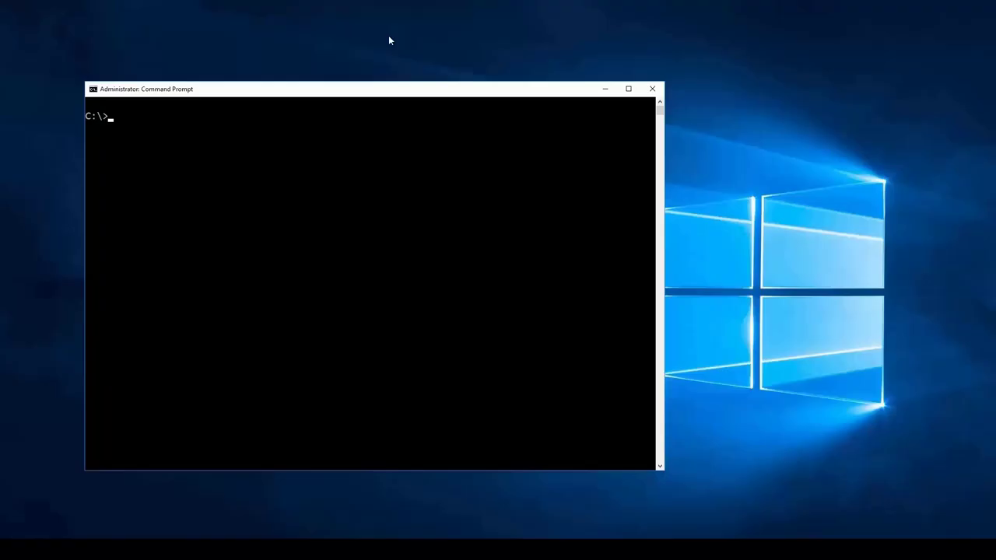
- Run netstat -aon | findstr 1829 in the Command Prompt and highlight the process ID listening on port 1829
text(netstat -aon | finds)
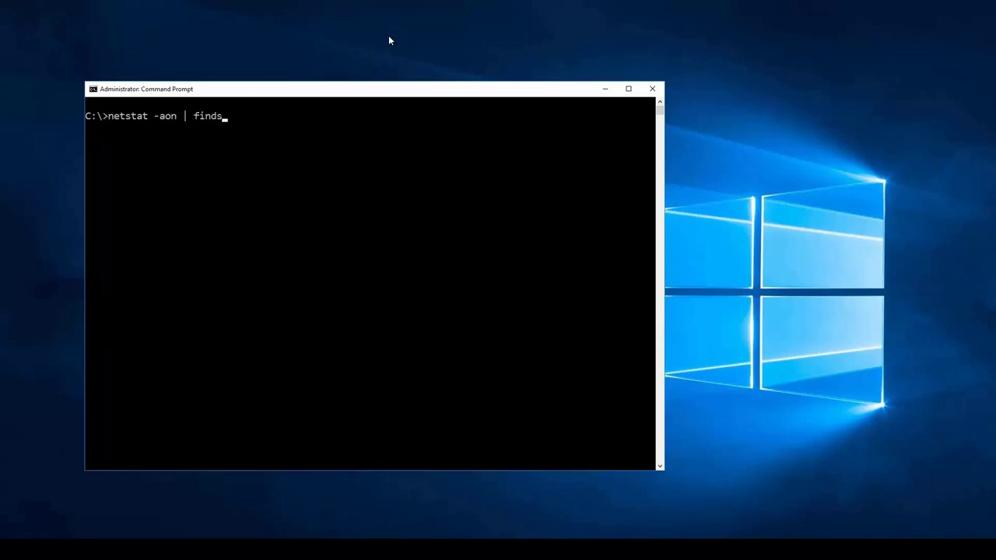
text(tr 1829)
key(Return)
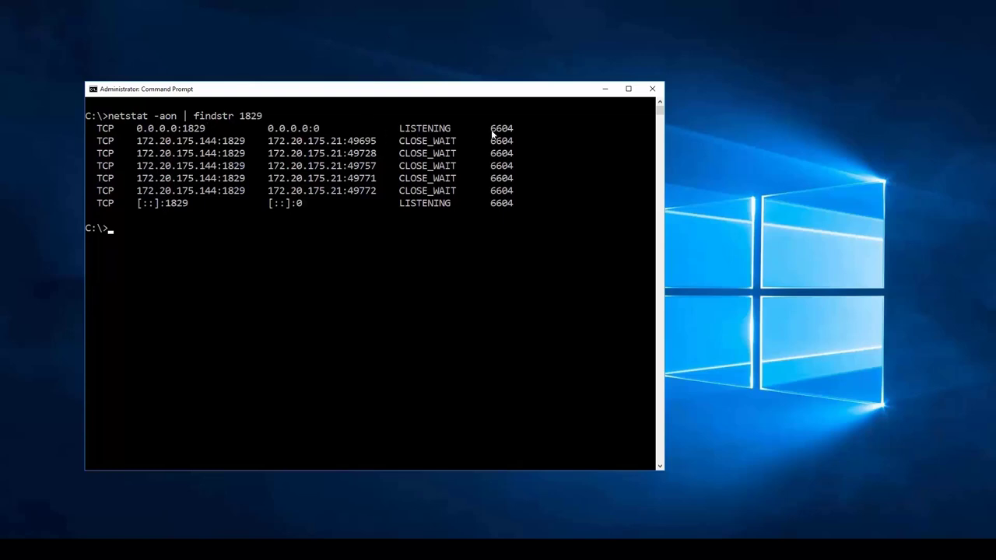
drag(491, 129, 512, 133)
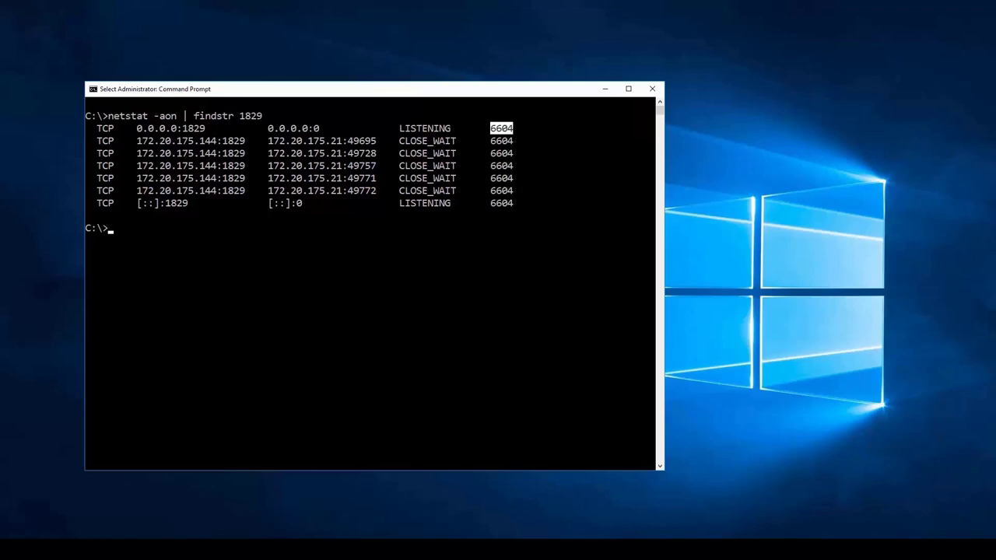
- Sort Task Manager's processes by PID, find java.exe with PID 6604 and inspect the file location in its properties
key(alt+Tab)
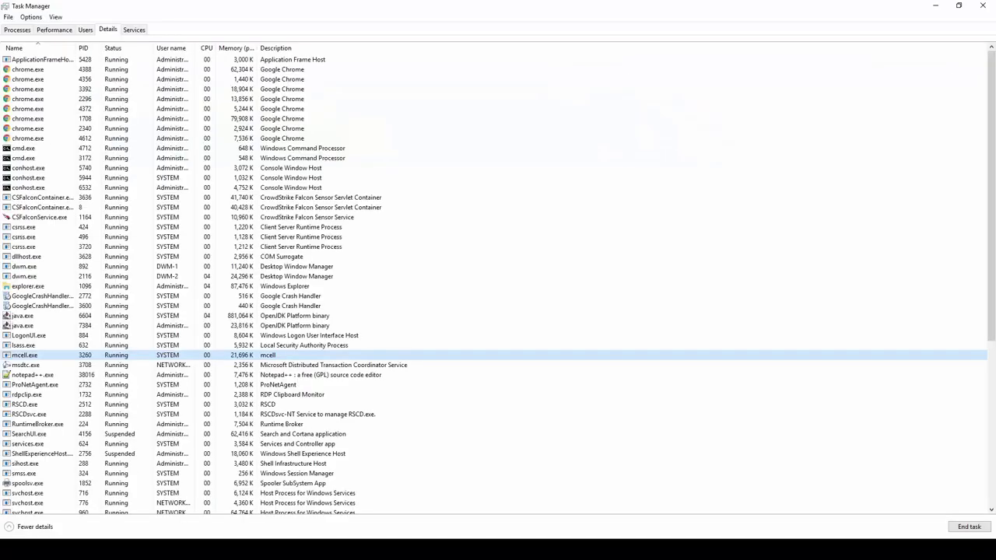
click(84, 47)
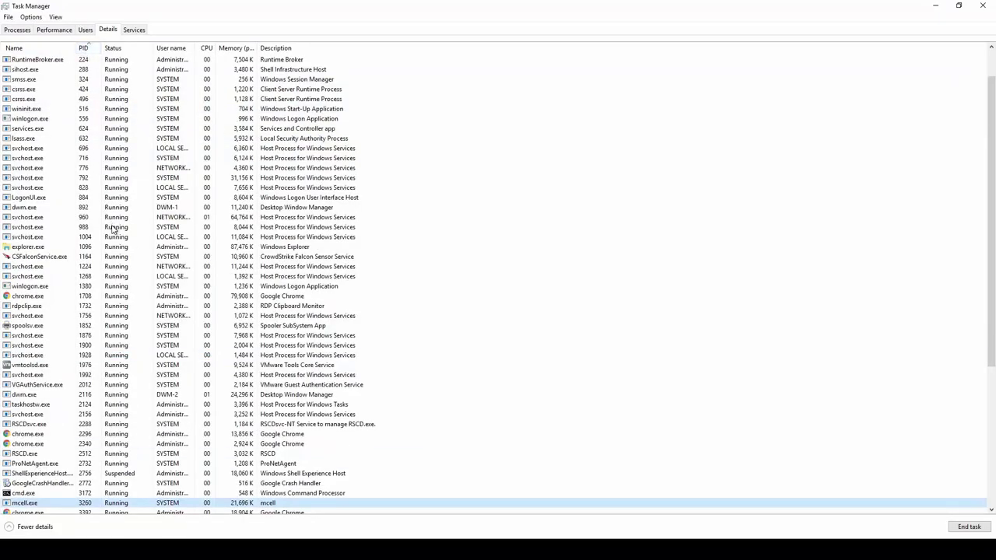
scroll(113, 228, down, 7)
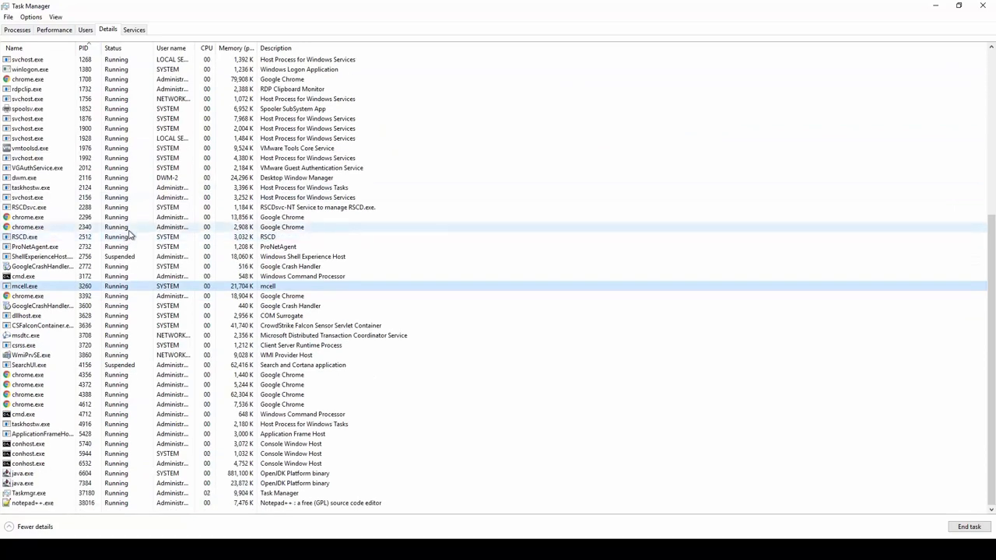
click(24, 474)
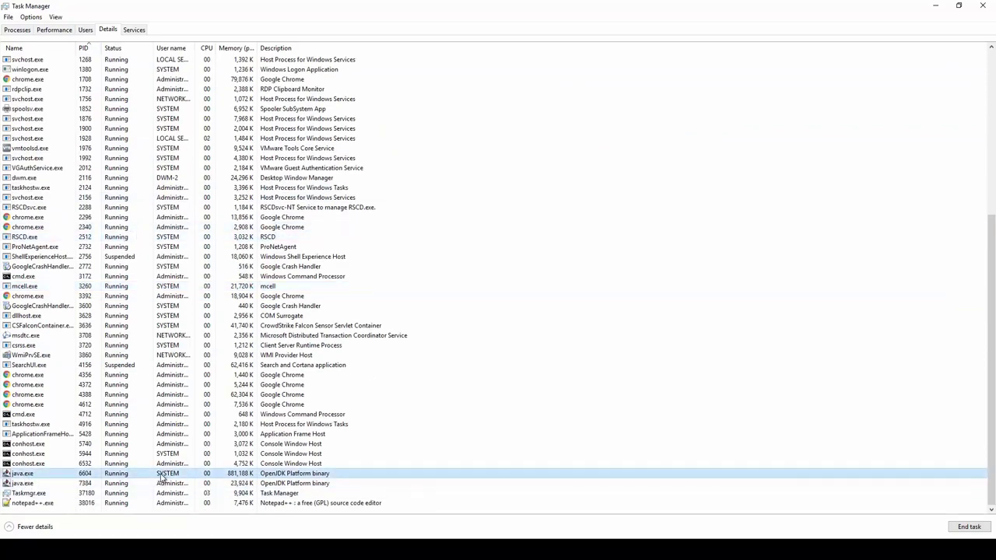
right_click(53, 476)
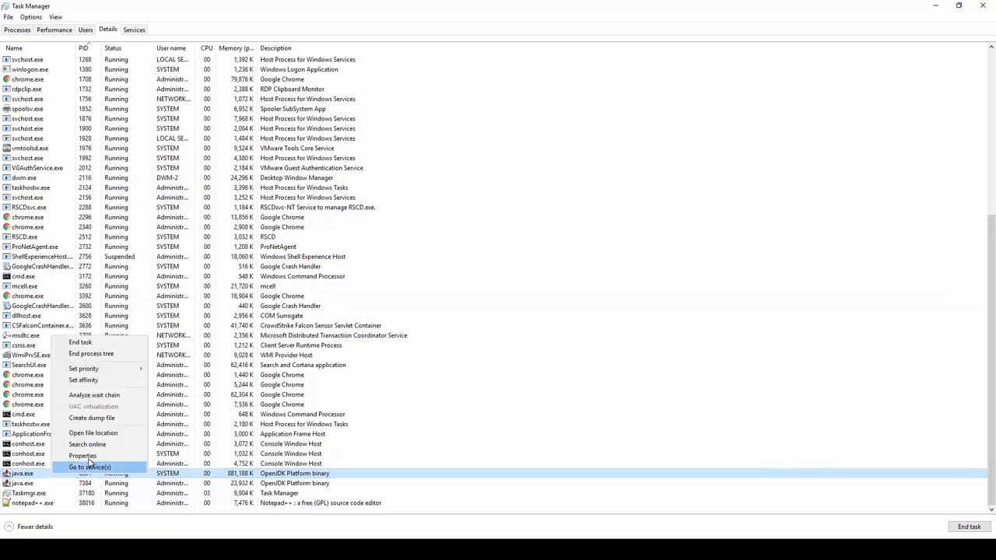
click(86, 456)
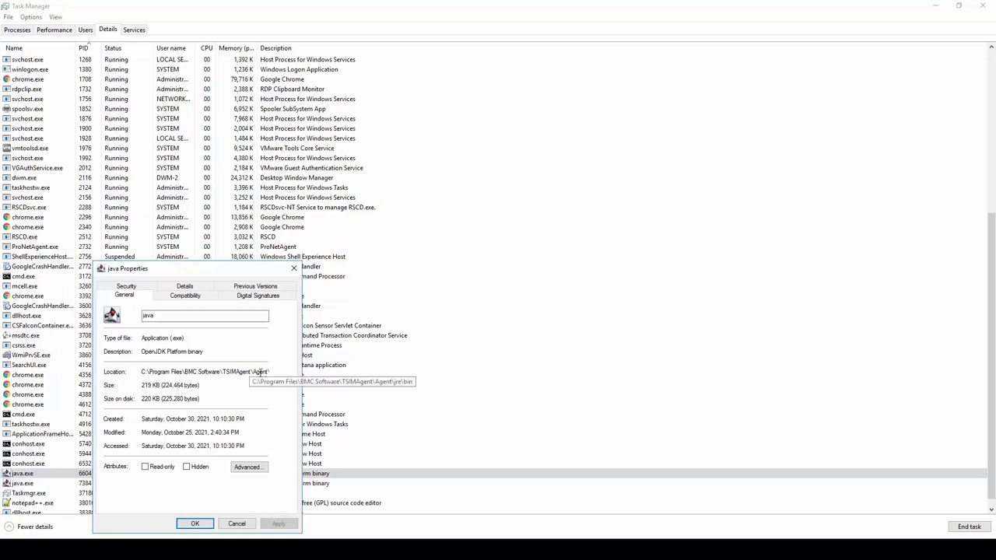
drag(146, 372, 274, 372)
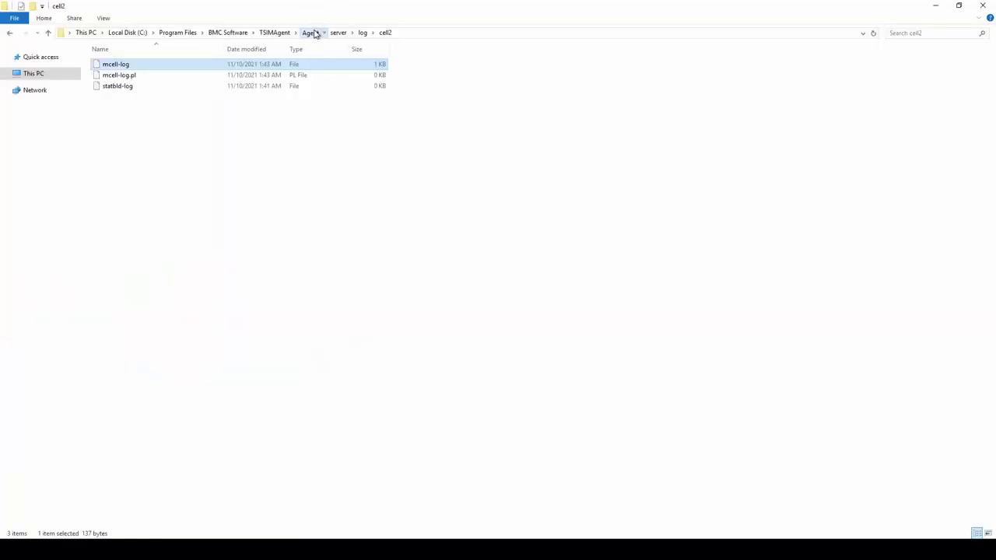
- Go to Agent\custom\conf under TSIMAgent in File Explorer and open pronet.conf in Notepad++
click(310, 31)
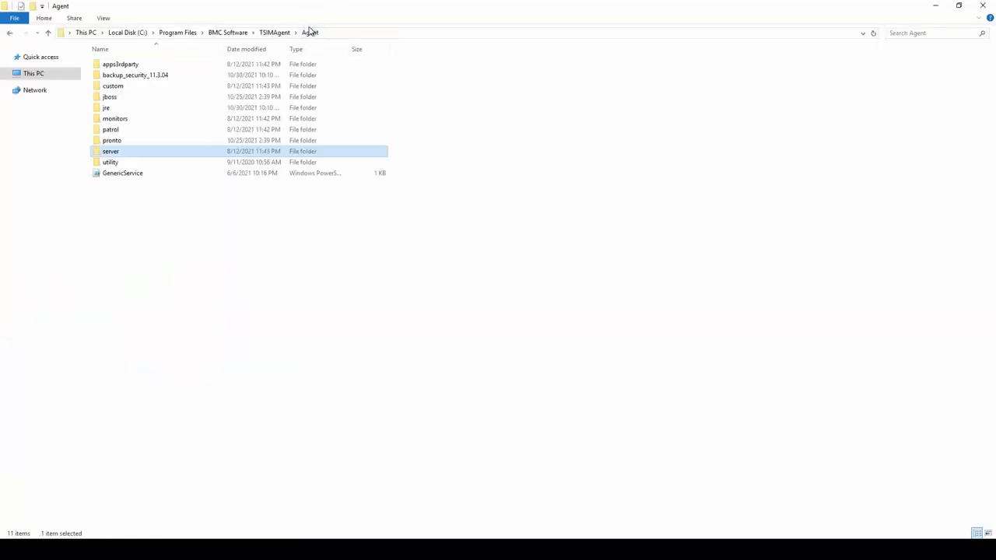
double_click(115, 86)
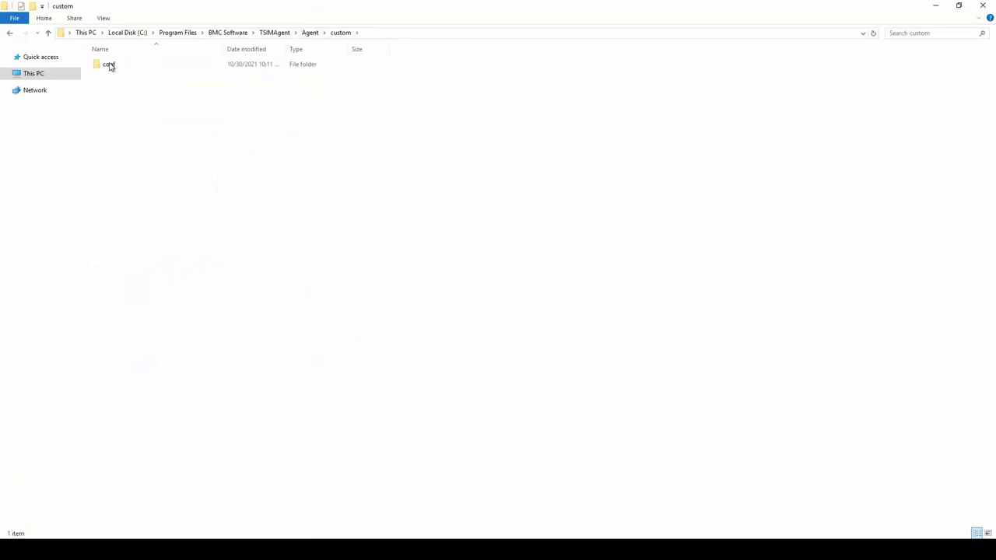
double_click(110, 67)
right_click(116, 77)
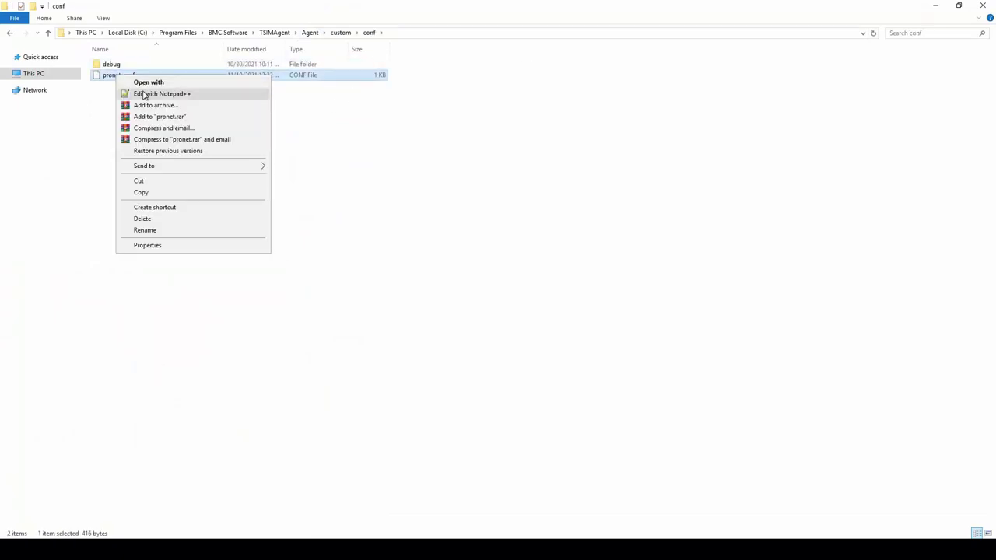
click(144, 95)
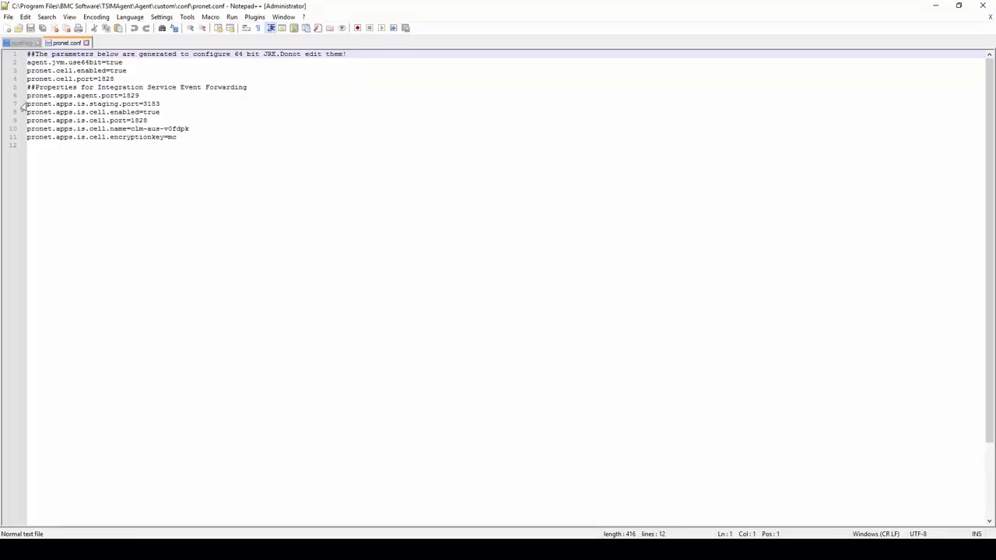
- Set pronet.apps.agent.port to 12124 in pronet.conf and save the file
drag(28, 95, 146, 95)
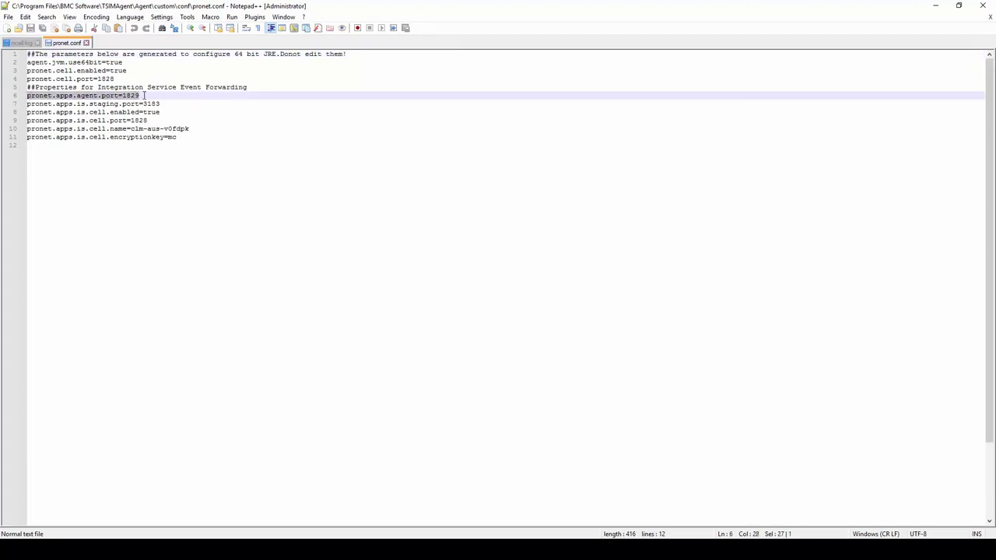
click(150, 95)
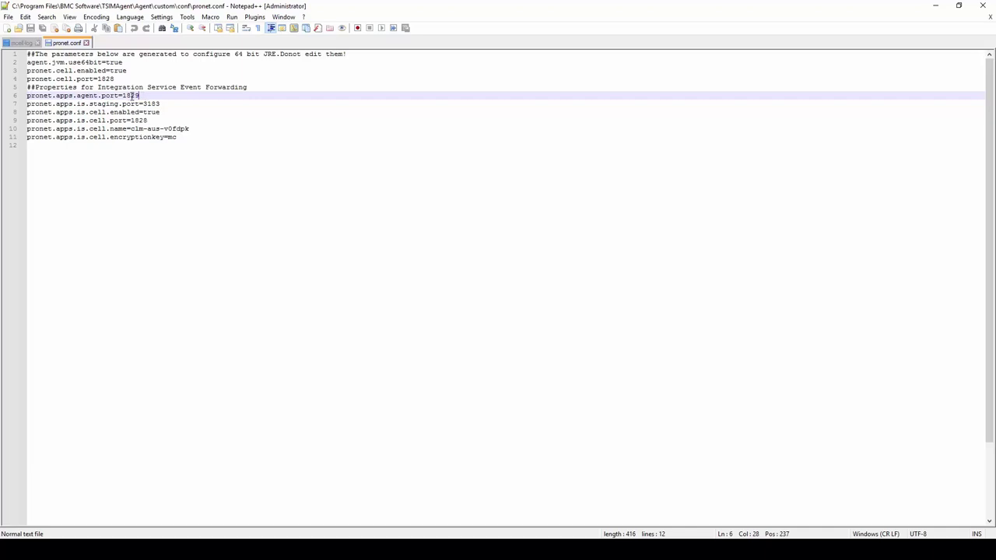
drag(122, 95, 175, 96)
text(12124)
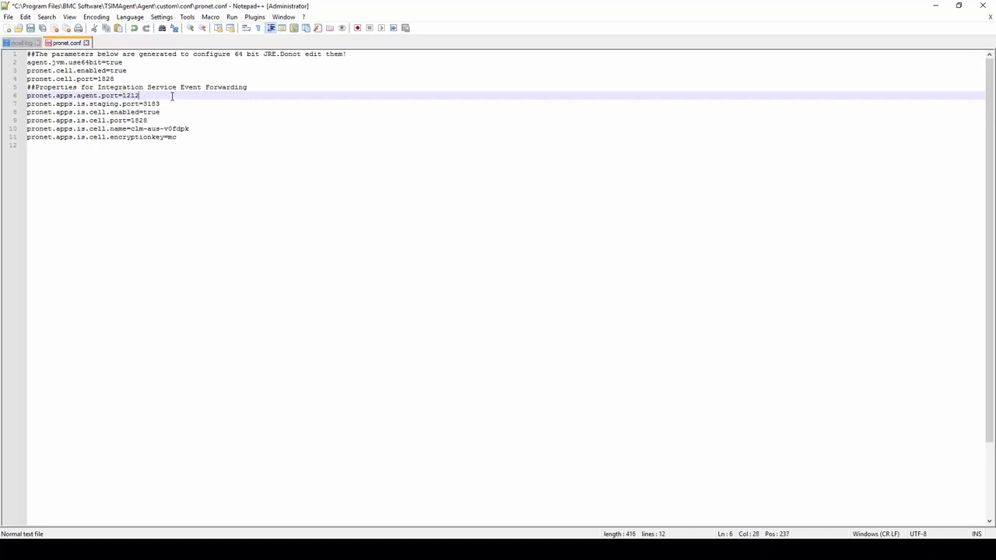
click(30, 29)
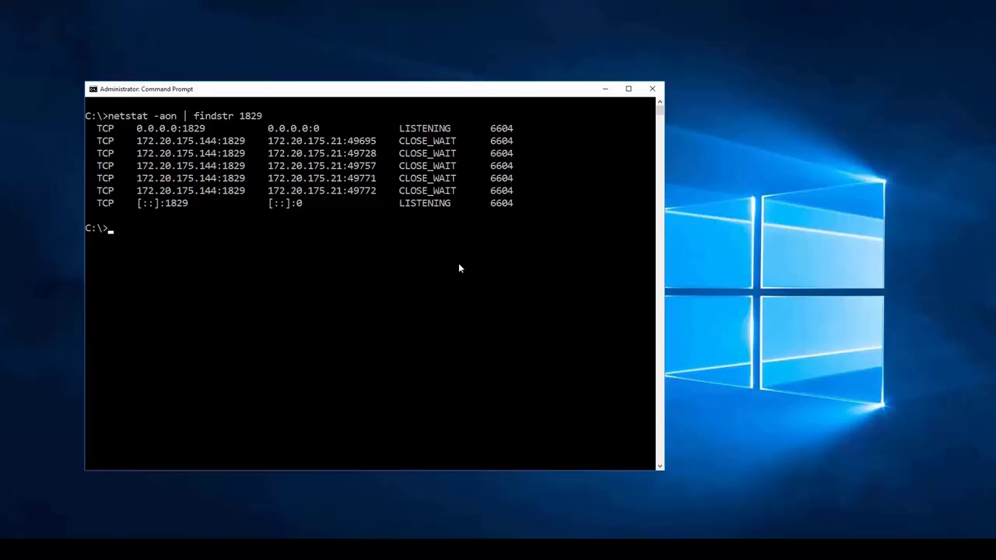
- Launch services.msc from the Command Prompt, stop and start the BMC TrueSight Infrastructure Management Integration Service, and leave the Services window
text(services.msc)
key(Return)
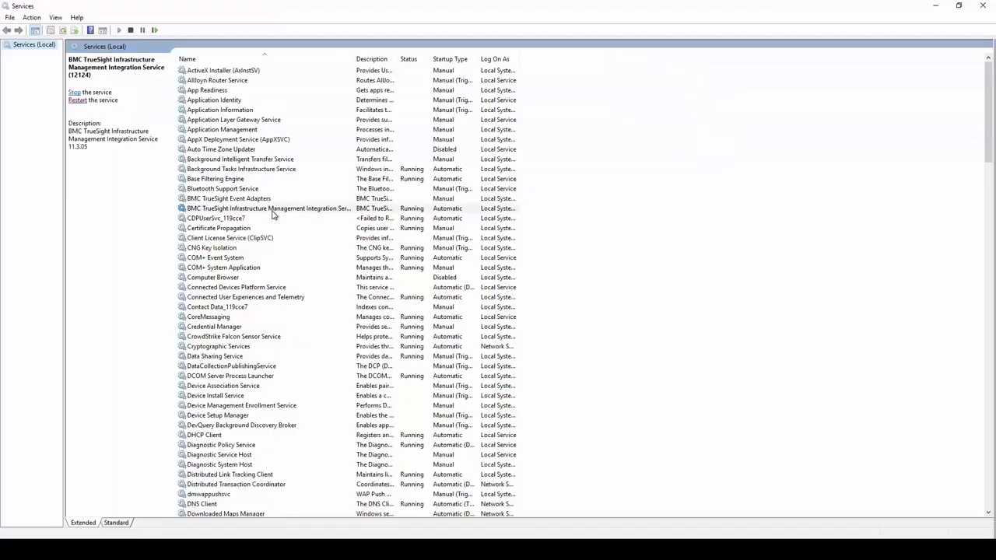
right_click(273, 214)
click(293, 226)
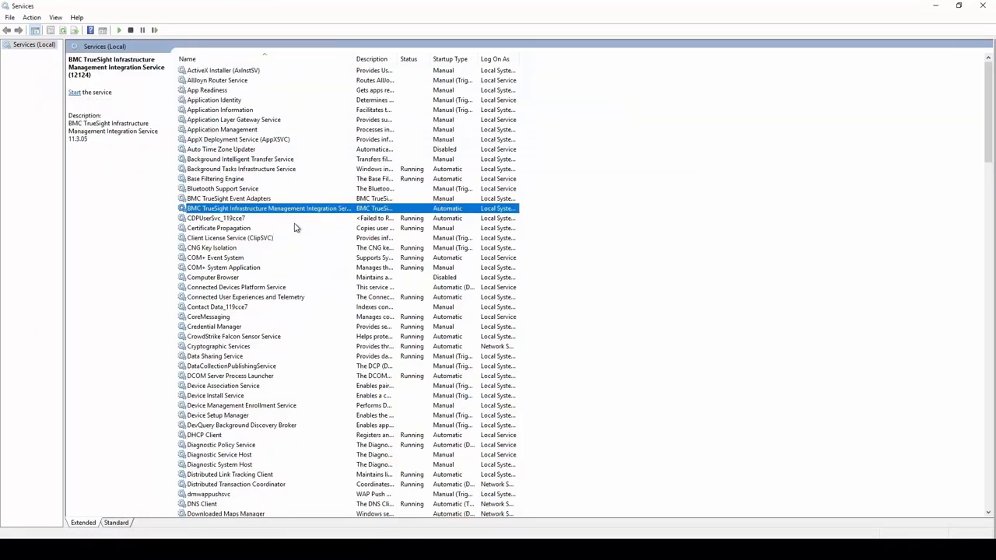
click(78, 93)
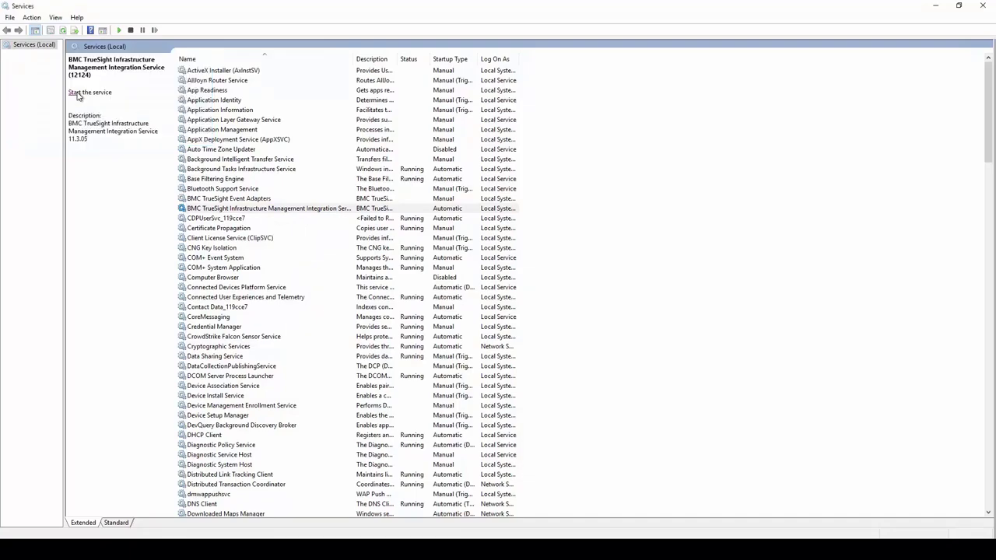
click(982, 5)
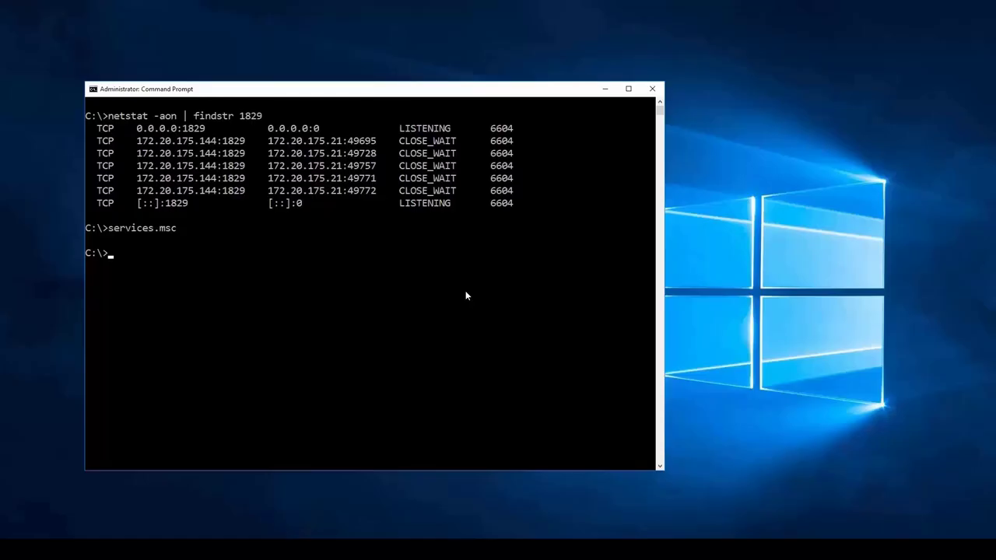
- Run netstat -aon | findstr 1829 again in the Command Prompt to check whether the port is still in use
key(Up)
key(Up)
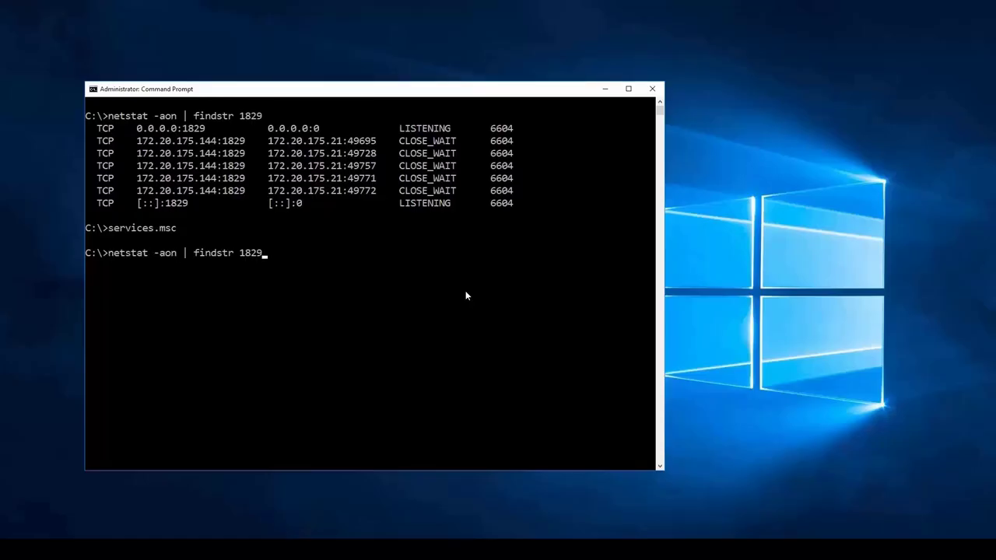
key(Return)
- Try to start the mcell_cell2 service in the Services window and dismiss the resulting dialog
key(alt+Tab)
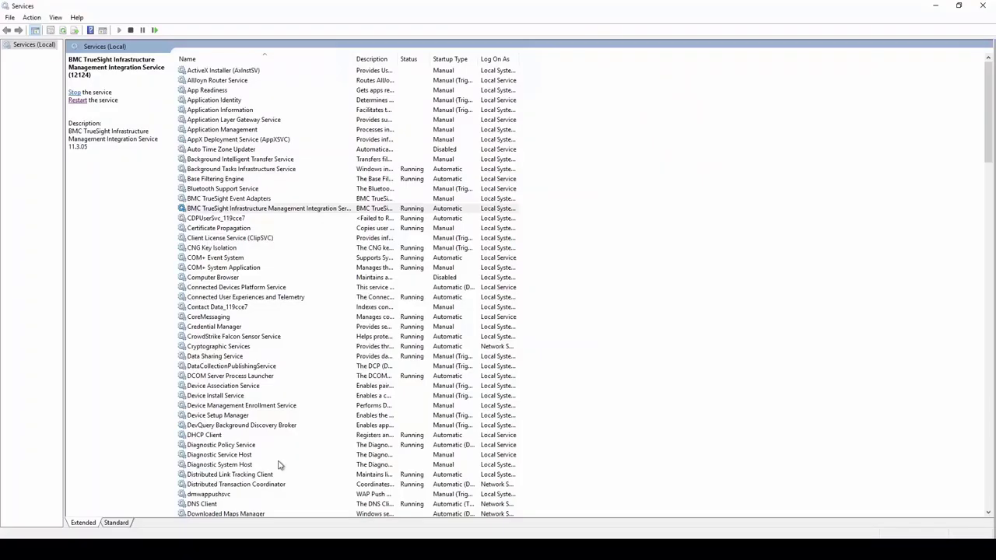
scroll(329, 367, down, 9)
scroll(332, 360, down, 1)
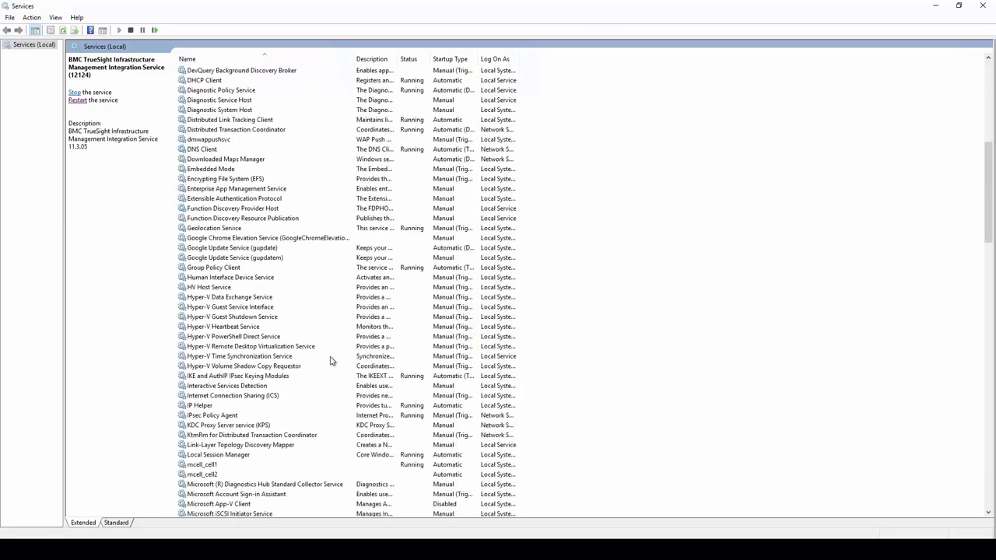
right_click(218, 476)
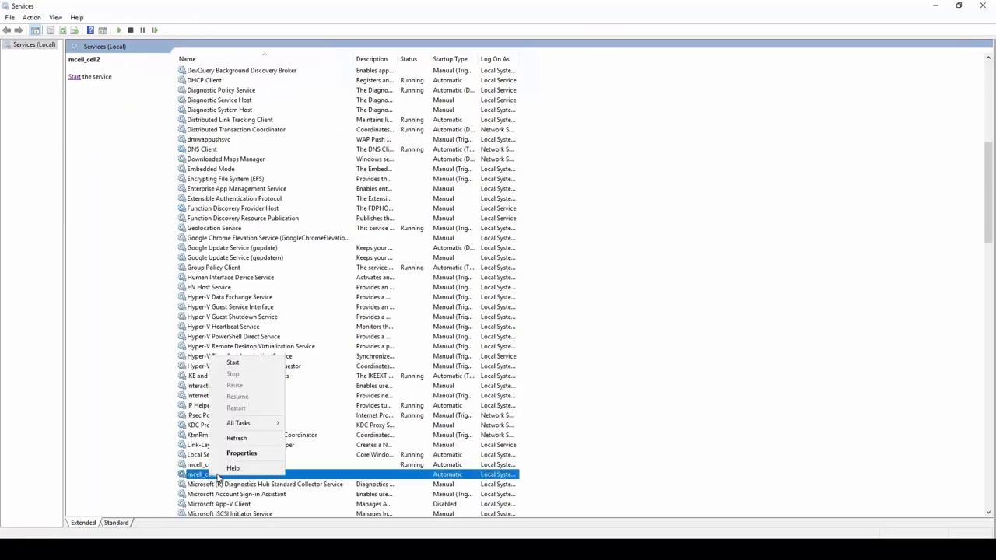
click(236, 362)
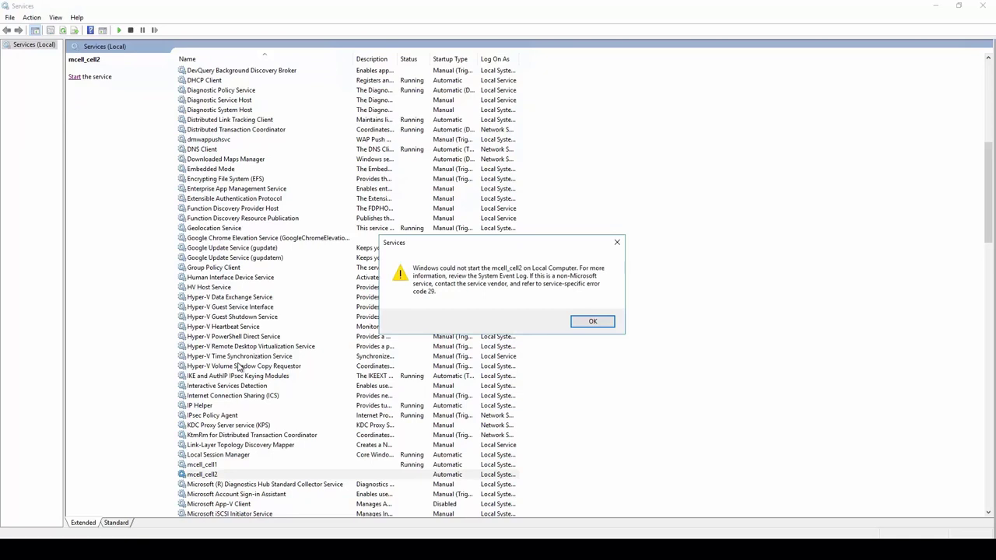
click(581, 325)
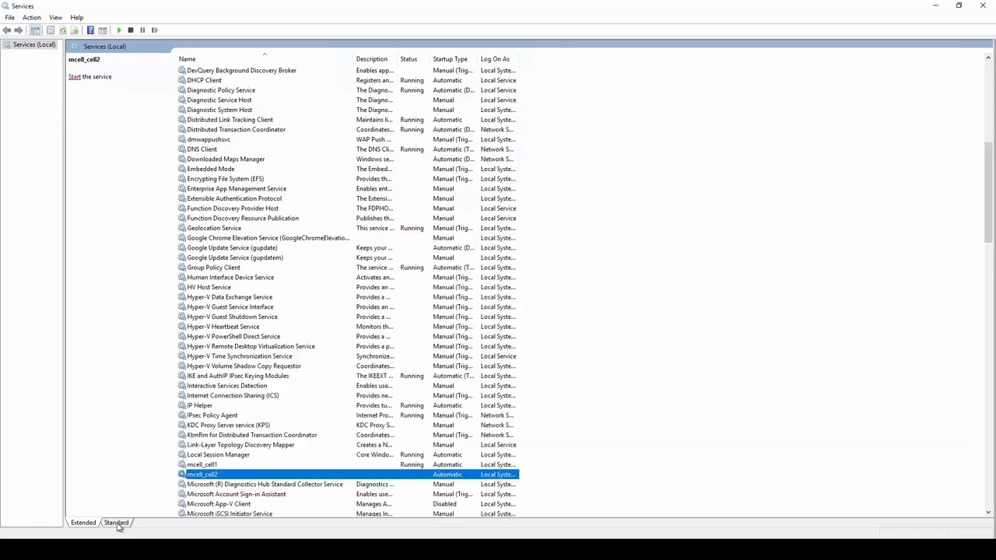
- Go to Agent\server\log\cell2 in File Explorer and open the mcell-log file in Notepad++
key(alt+Tab)
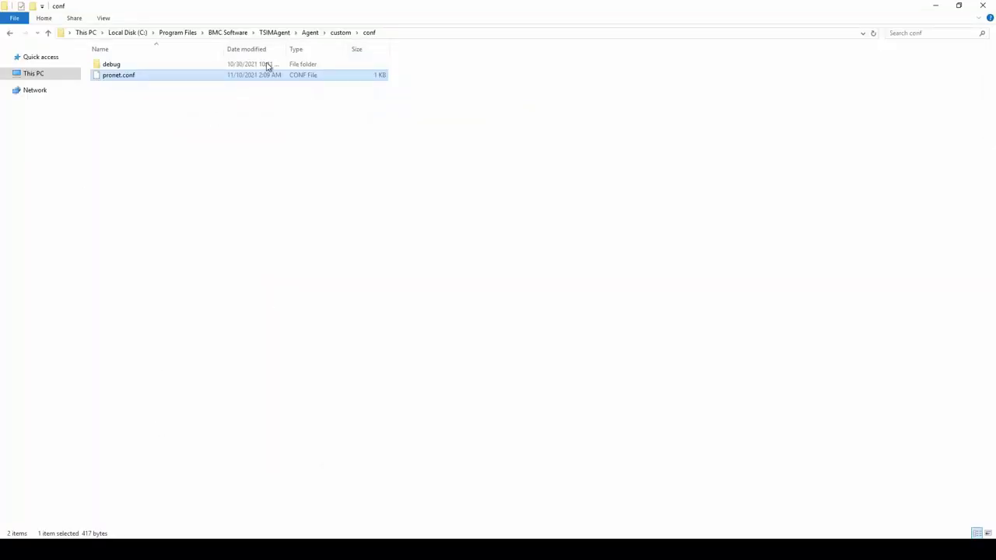
click(311, 33)
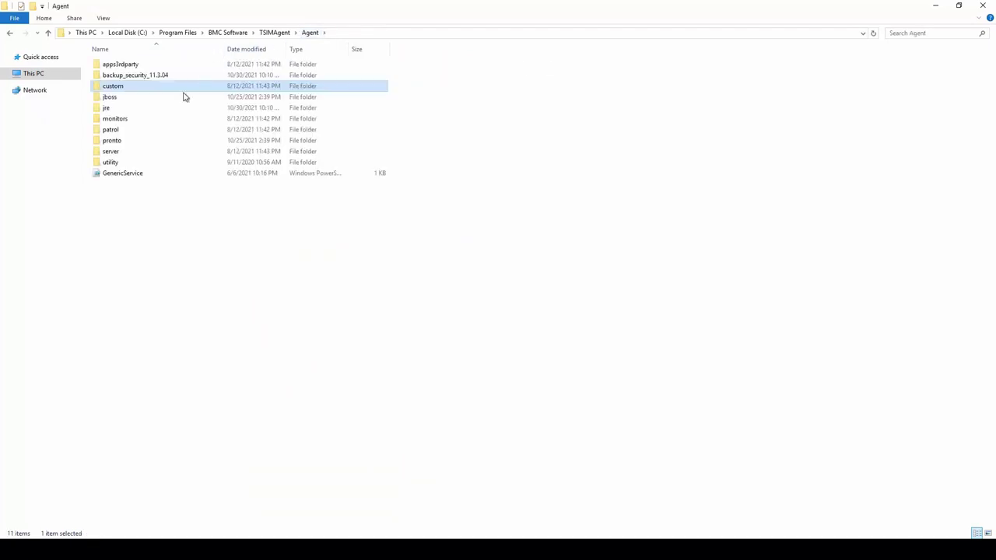
double_click(109, 150)
double_click(109, 97)
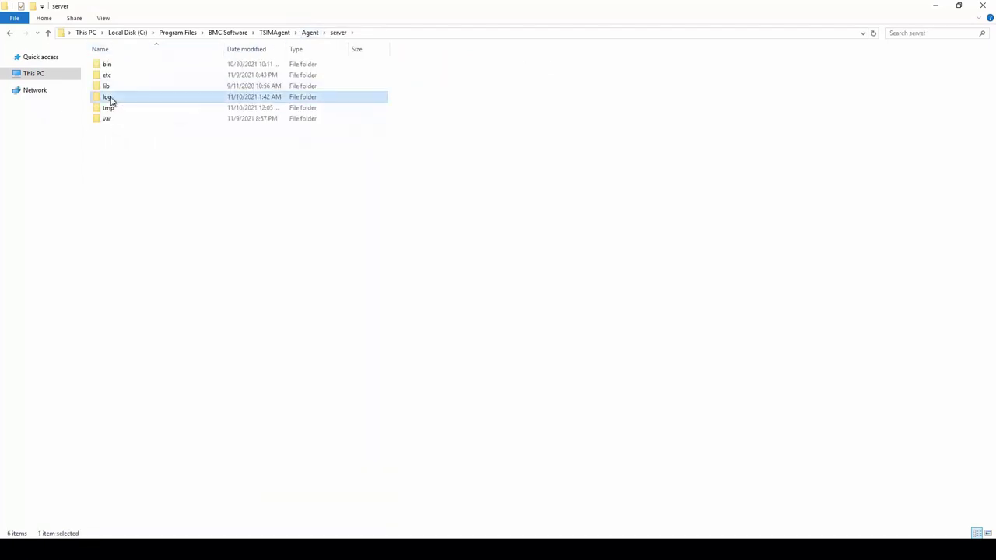
double_click(113, 75)
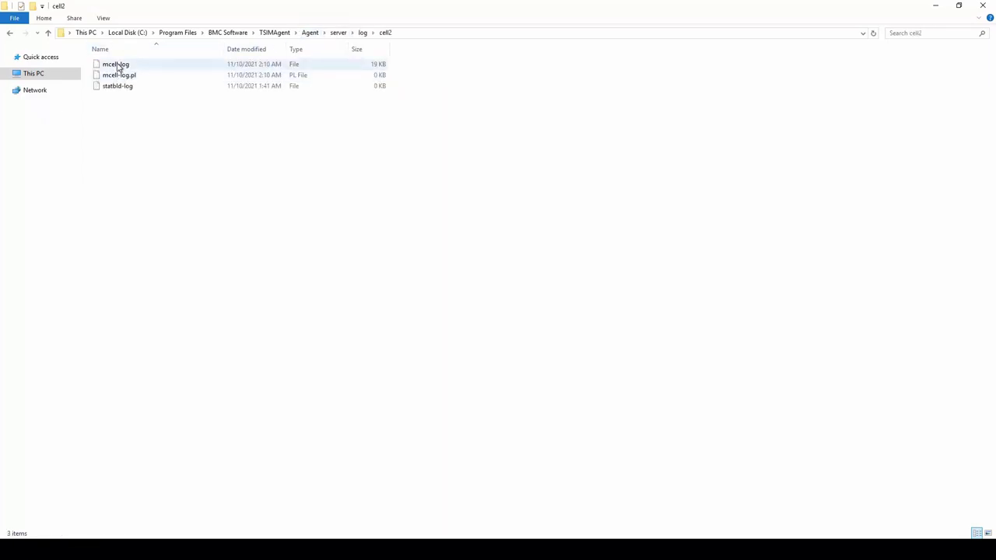
right_click(118, 65)
click(171, 81)
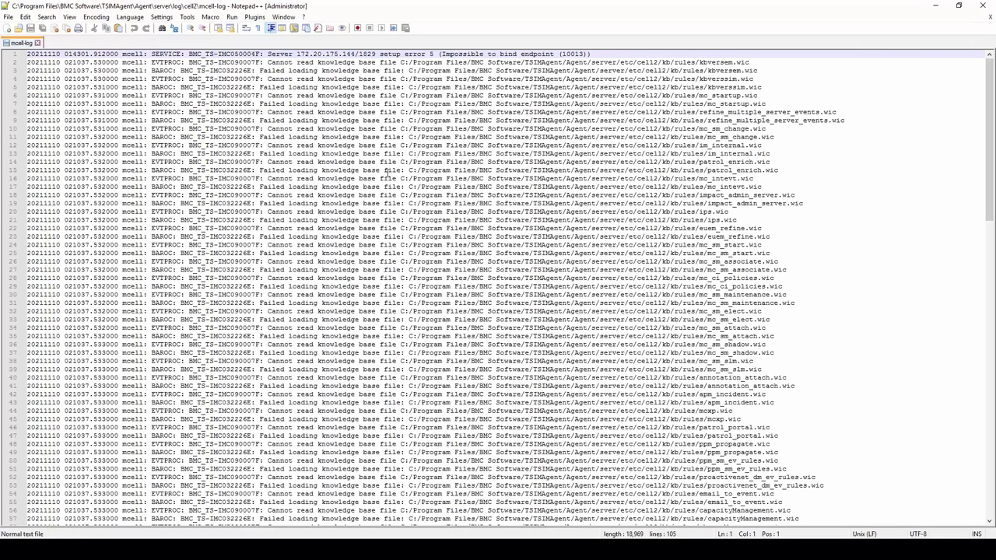
- Highlight the error text and file path in the log's second line, and review the remaining knowledge base entries to the end
click(268, 62)
drag(298, 61, 397, 63)
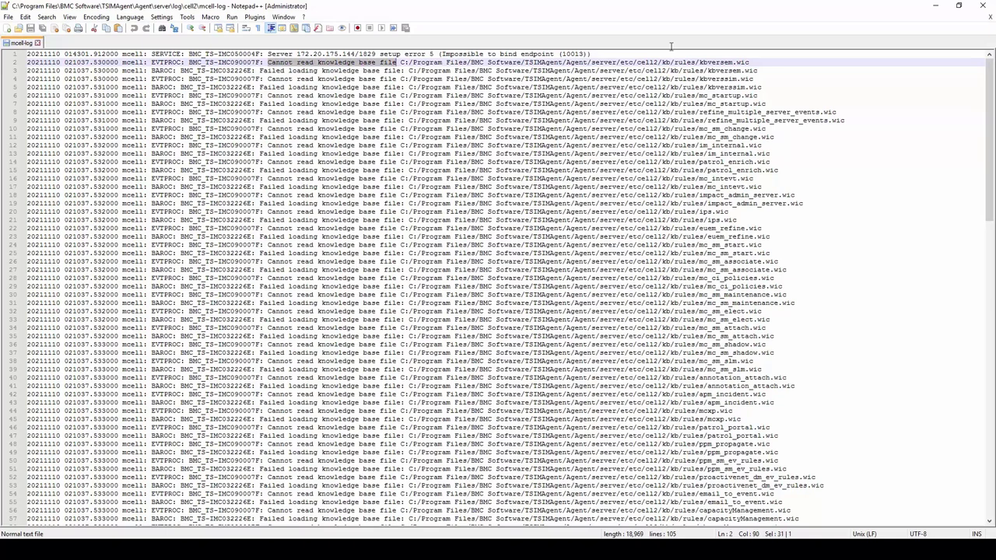
drag(664, 62, 697, 62)
scroll(653, 241, down, 7)
scroll(653, 242, down, 14)
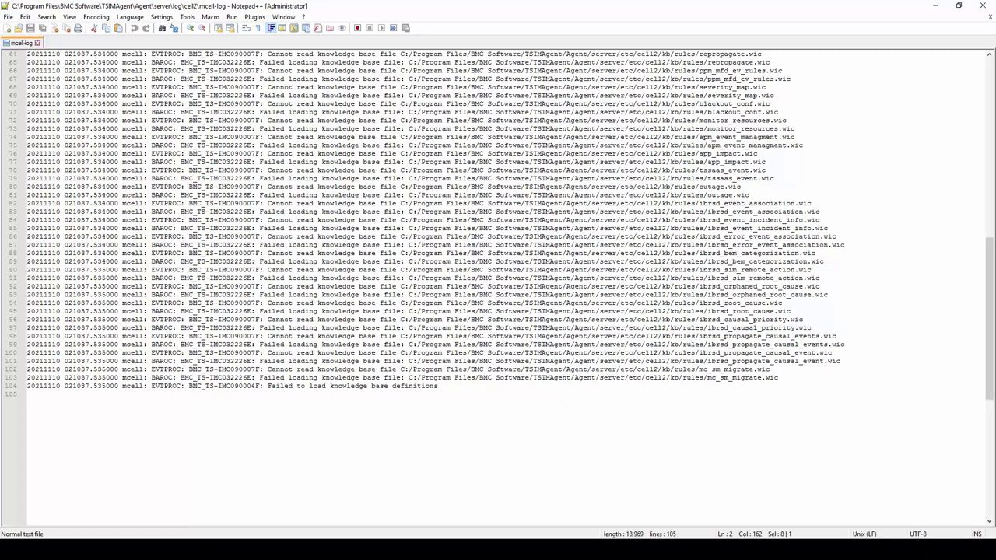
- Go to server\etc\cell2\kb\rules in File Explorer and check the folder for compiled .wic rule files
key(alt+Tab)
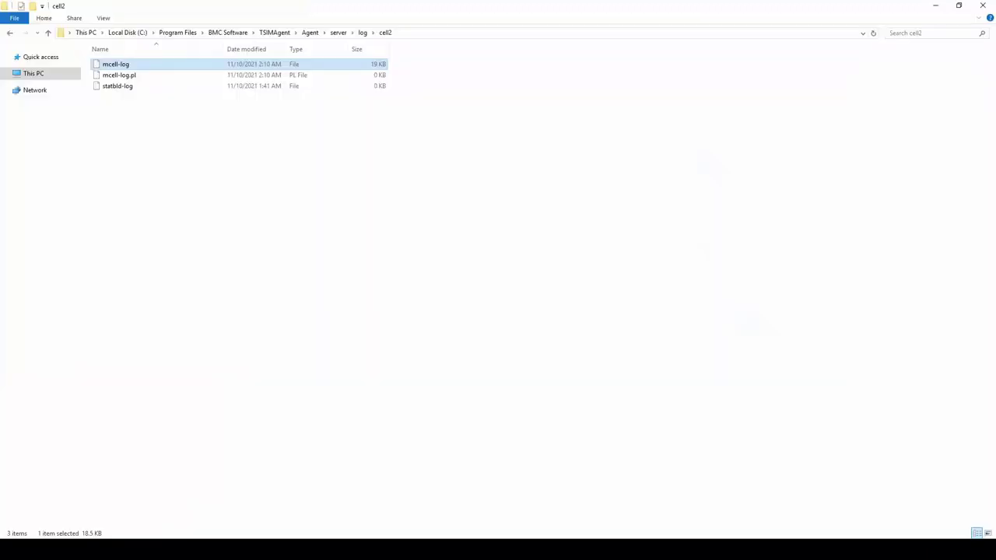
click(338, 32)
double_click(115, 75)
double_click(118, 75)
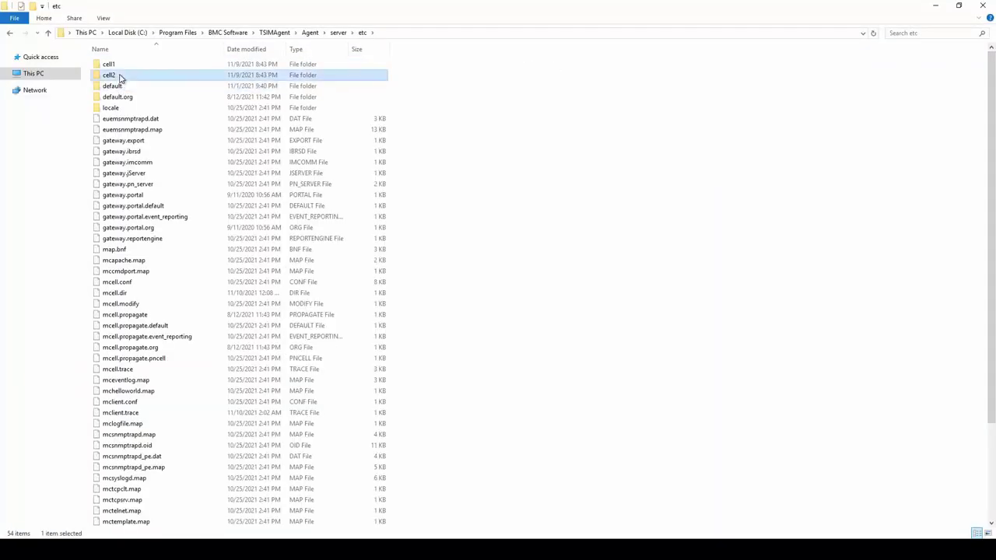
double_click(120, 66)
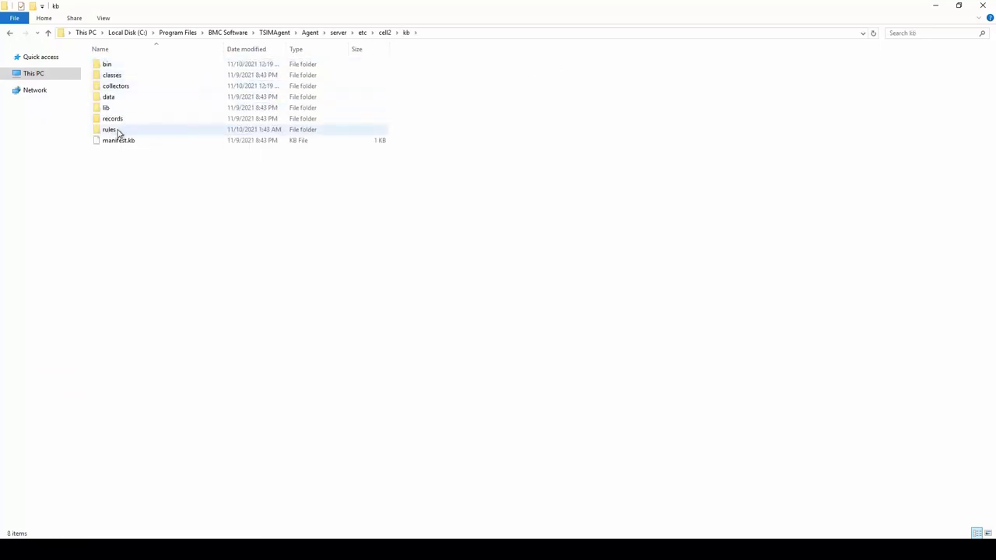
double_click(119, 129)
scroll(178, 138, down, 7)
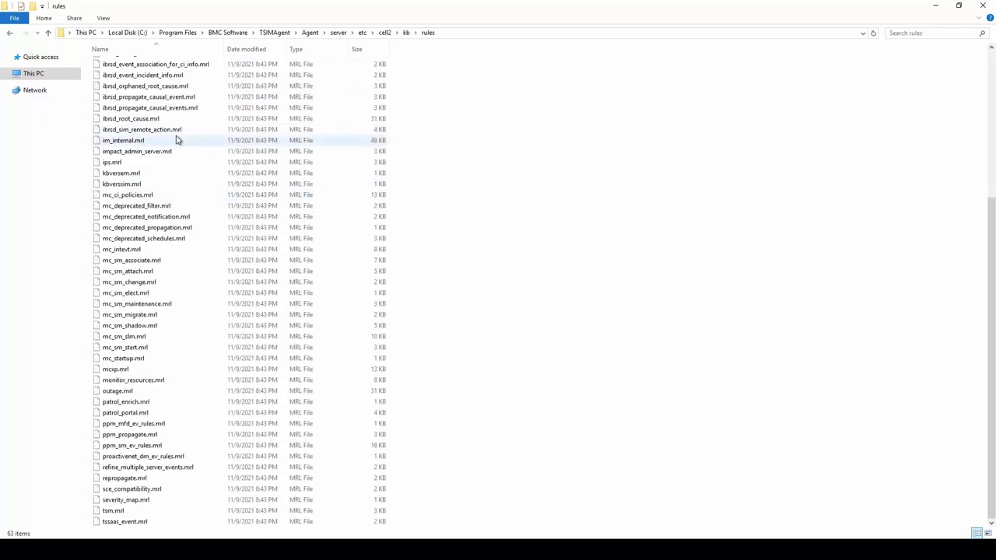
scroll(178, 138, up, 7)
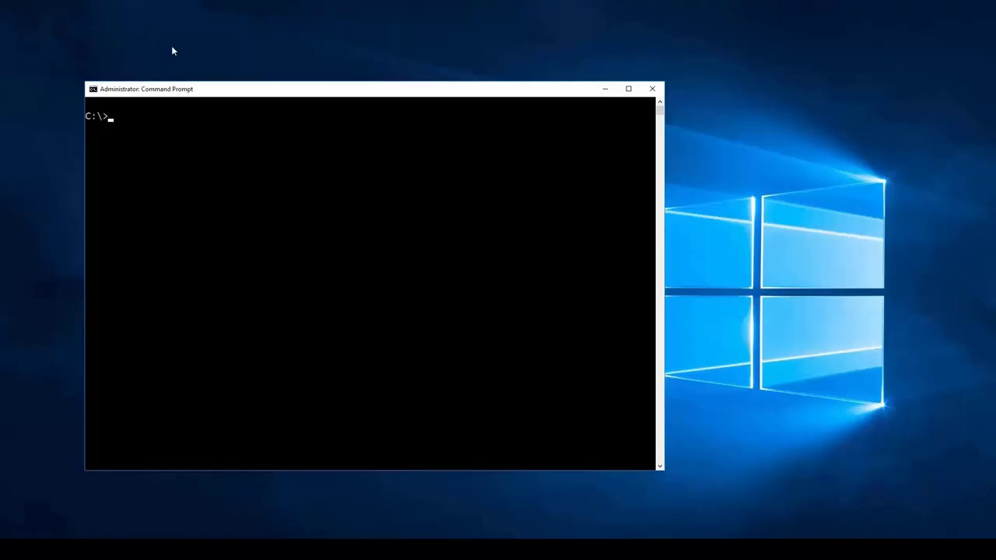
- Compile cell2's knowledge base with mccomp -n cell2 in the Command Prompt and review the rules folder sorted by type for .wic files
text(mccomp -n cell2)
key(Return)
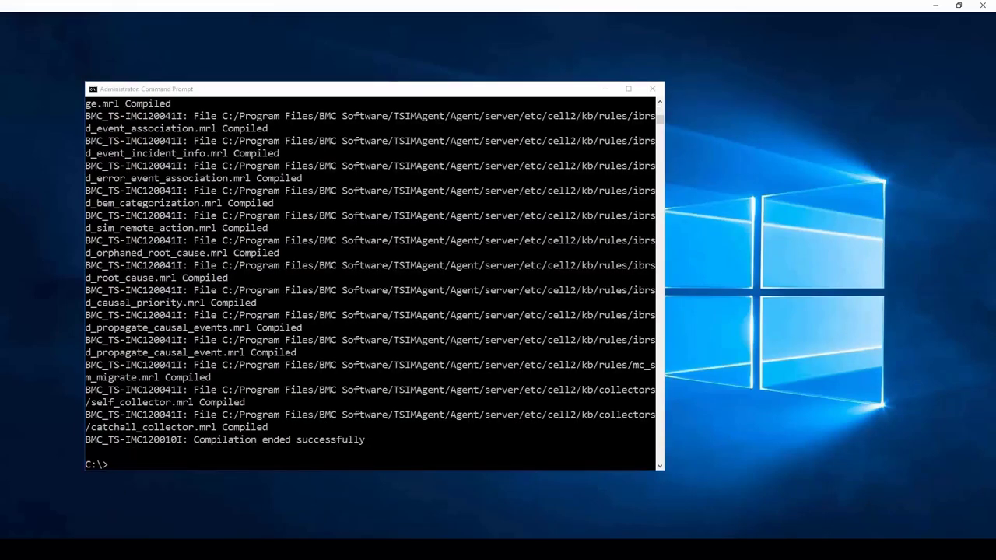
key(alt+Tab)
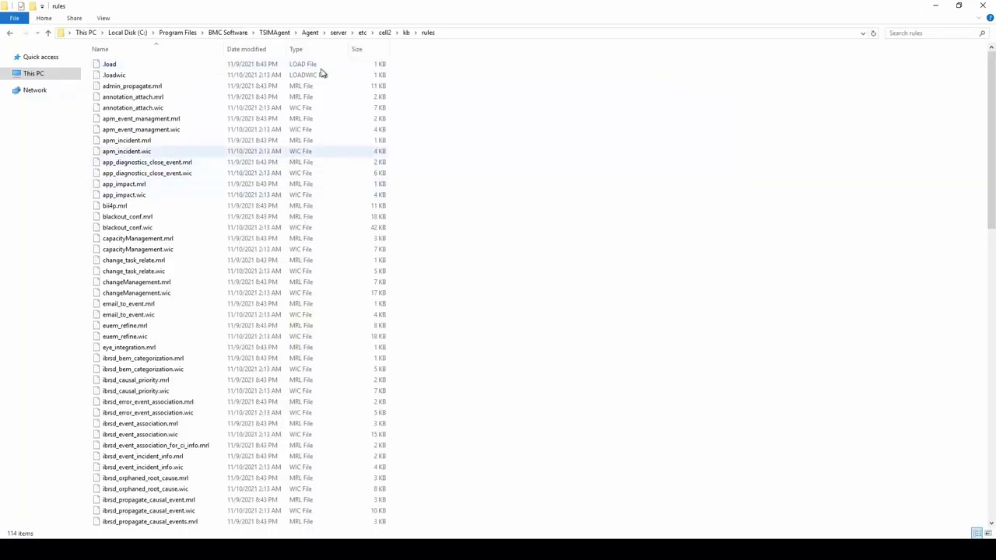
click(318, 49)
scroll(331, 194, down, 12)
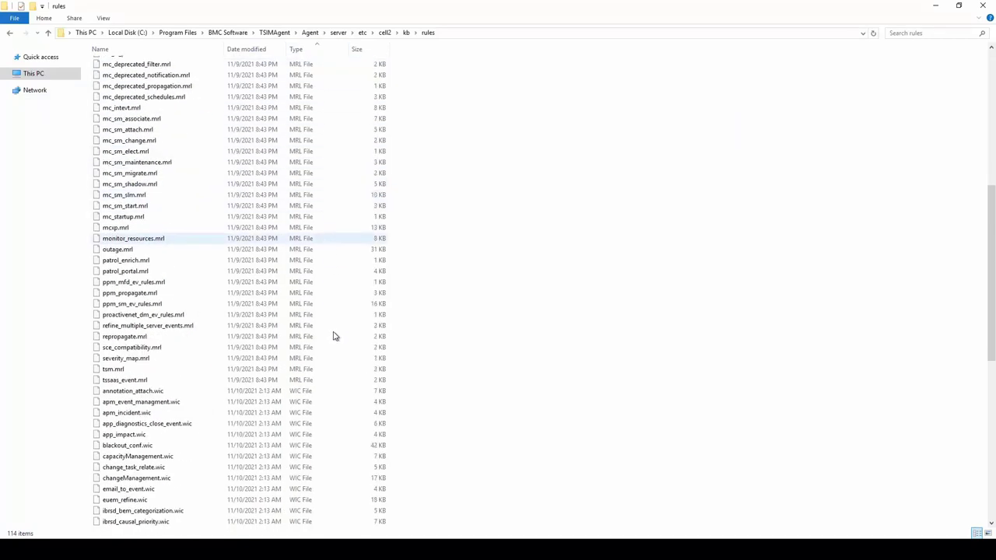
scroll(333, 336, down, 13)
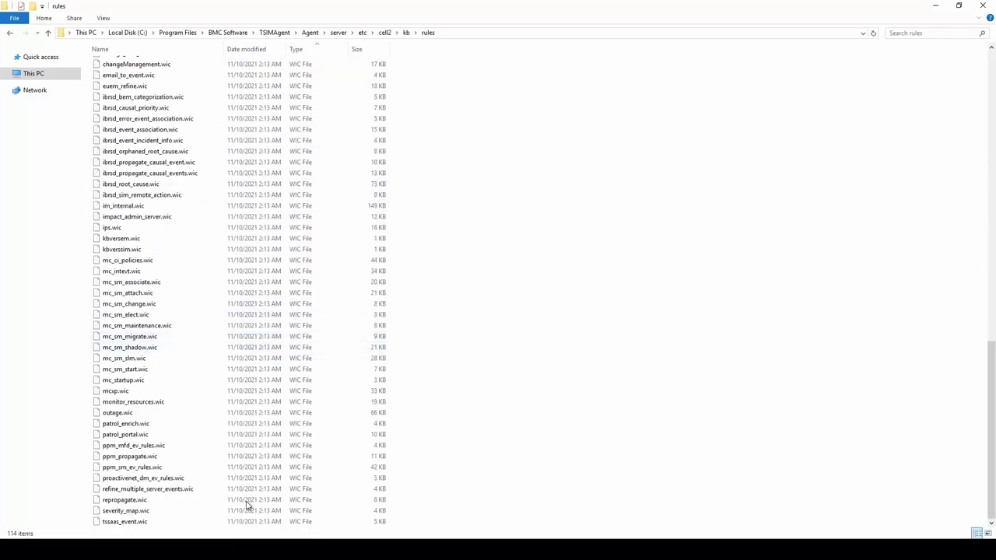
- Start the mcell_cell2 service in Services and check the cell's status with mcstat -n cell2 in the Command Prompt
click(352, 536)
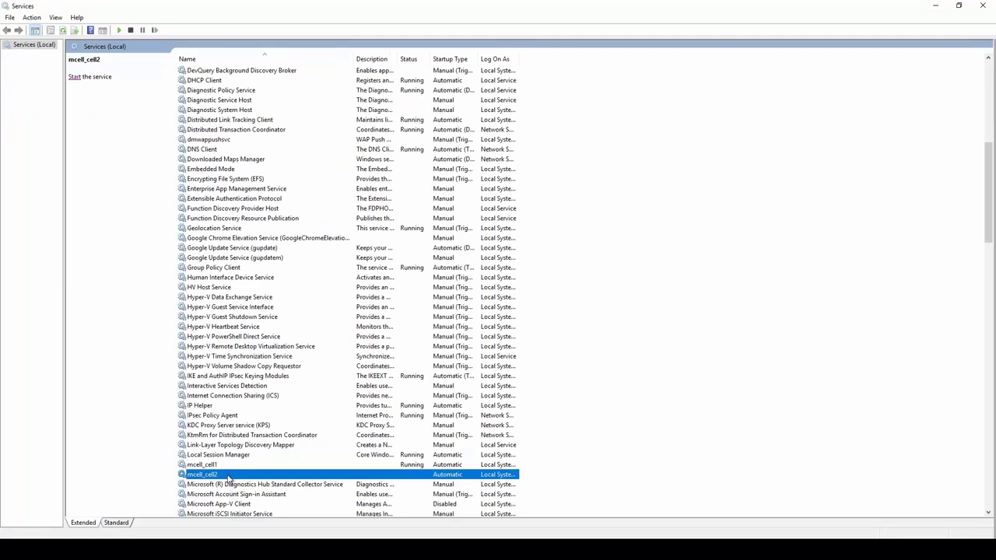
right_click(228, 478)
click(260, 363)
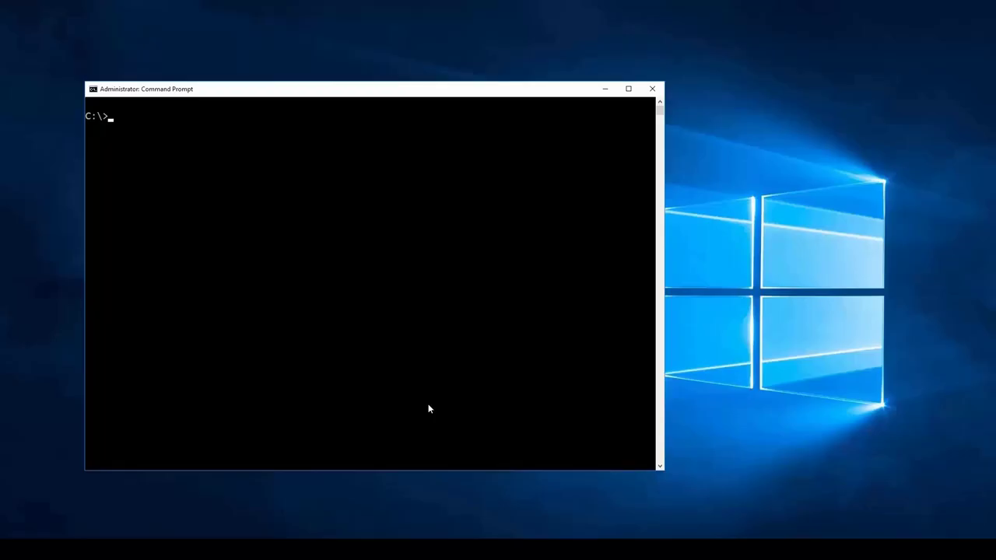
text(mcstat -n cell2)
key(Return)
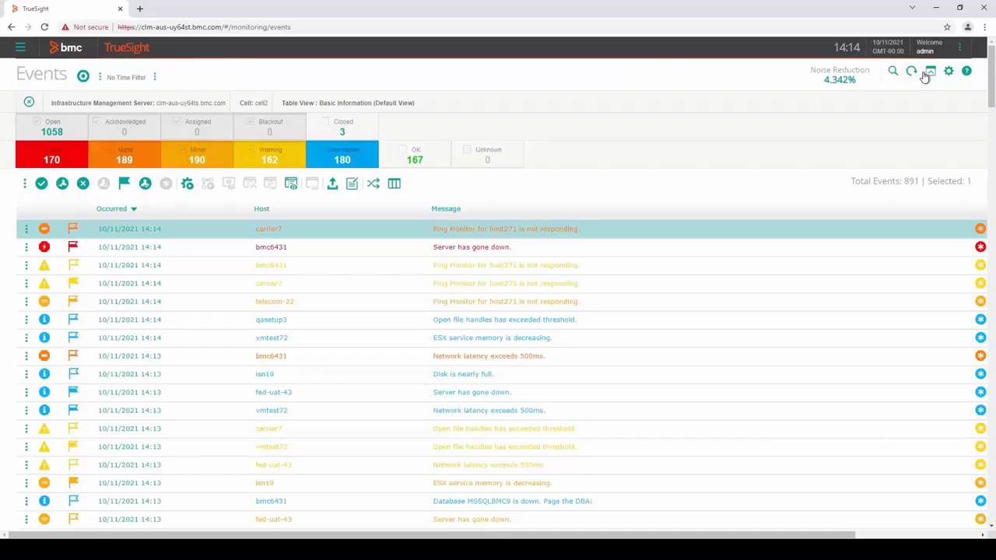
- In the TrueSight console in the browser, set the event source to cell1 and search its events for prod007
click(82, 75)
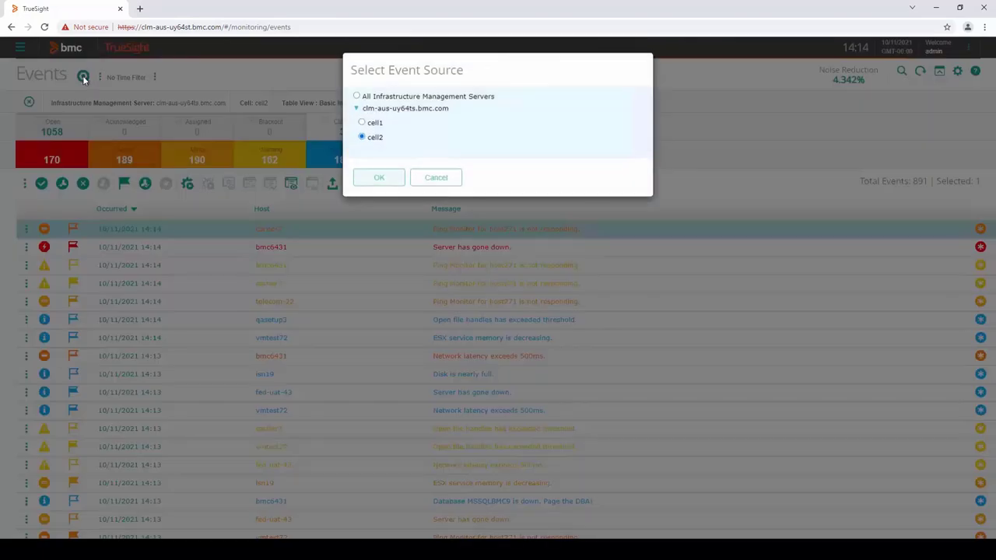
click(362, 123)
click(376, 178)
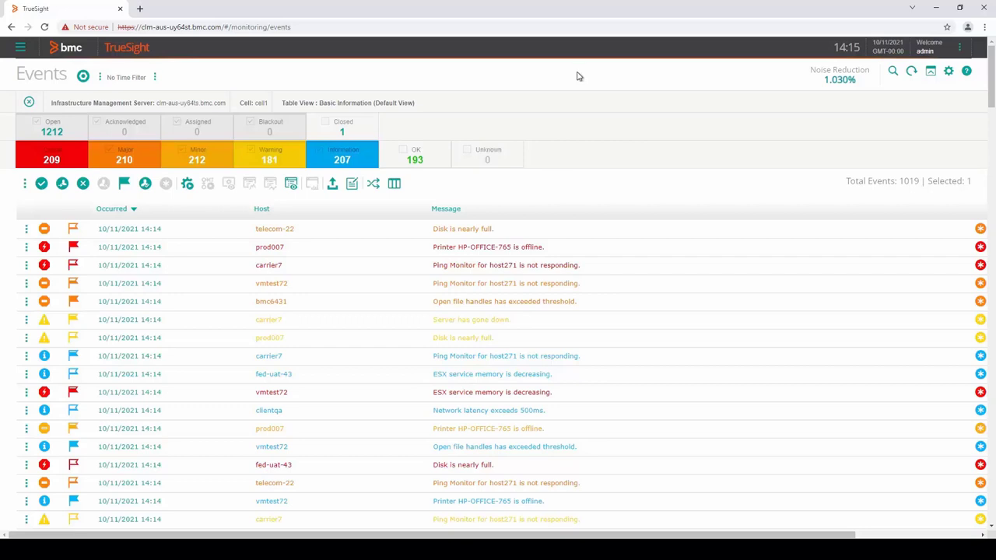
click(892, 73)
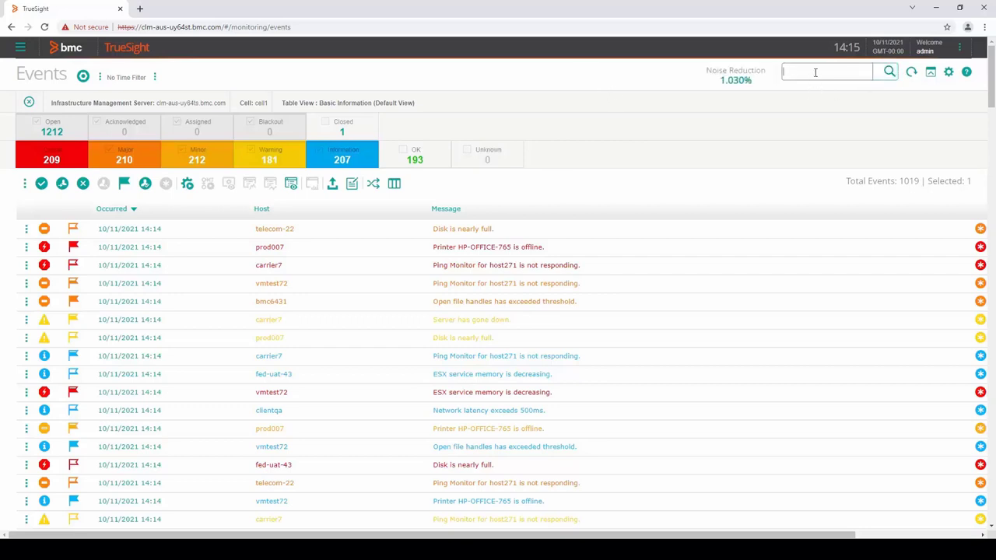
text(prod007)
click(889, 74)
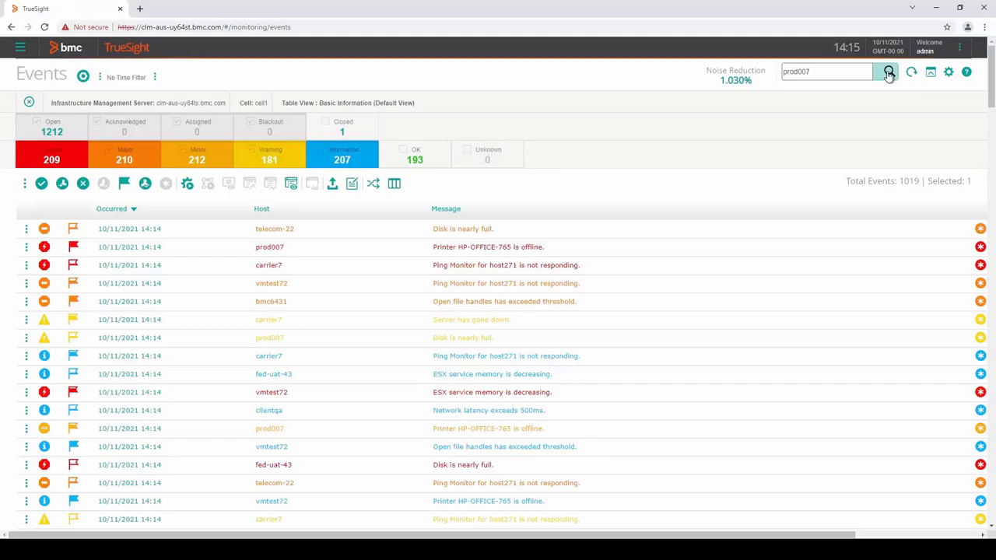
click(890, 73)
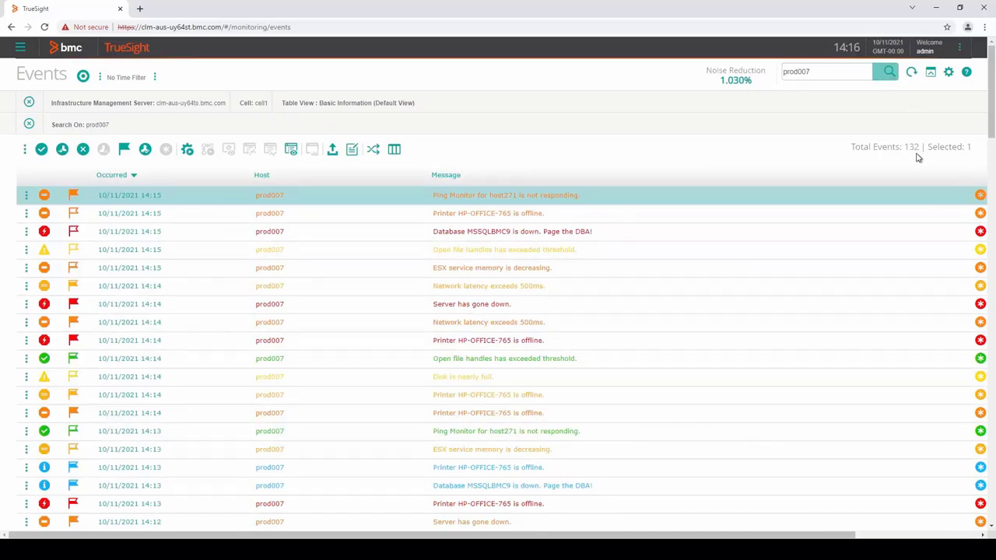
- Switch the event source to cell2 and run the prod007 event search on it
click(83, 77)
click(362, 137)
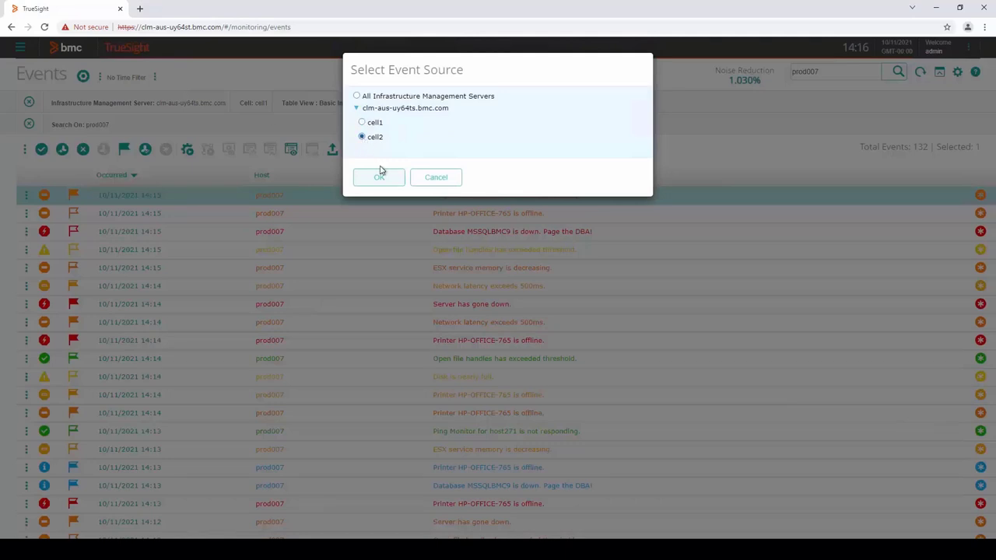
click(379, 176)
click(889, 72)
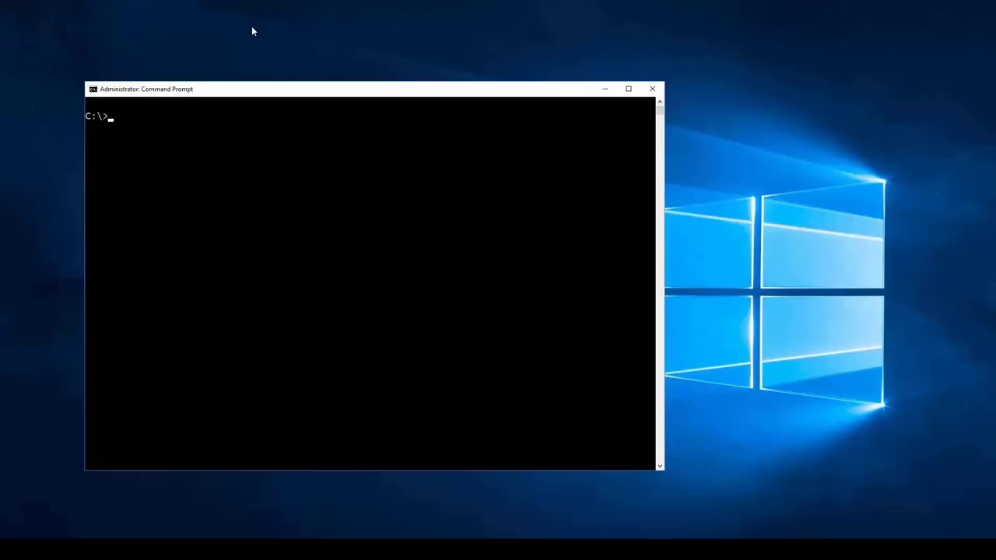
- In the Command Prompt, enable cell2 tracing with mcfgtrace -n cell2 ALL ALL stderr and mcontrol -n cell2 tracerule on
text(mcfgtrace -n cell2 ALL)
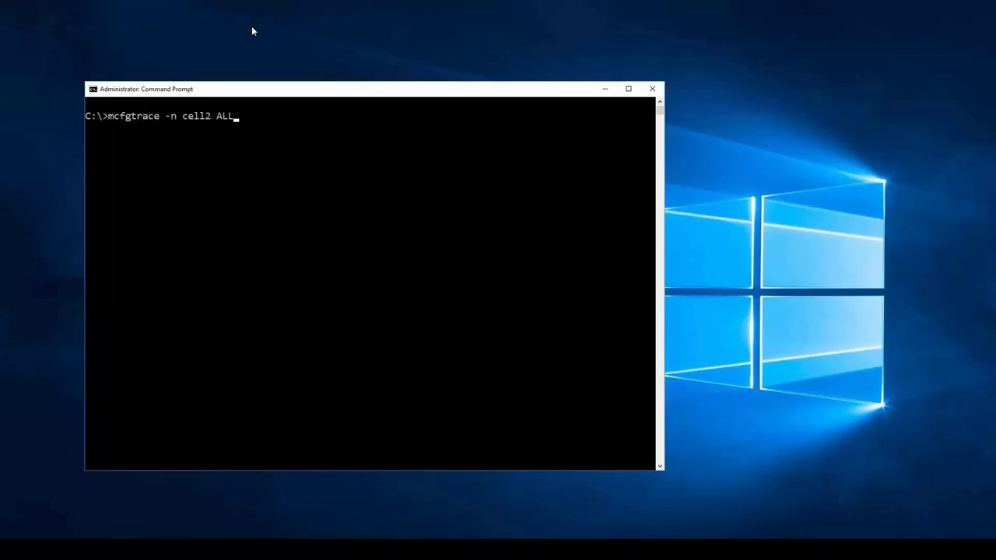
text( ALL stderr)
key(Return)
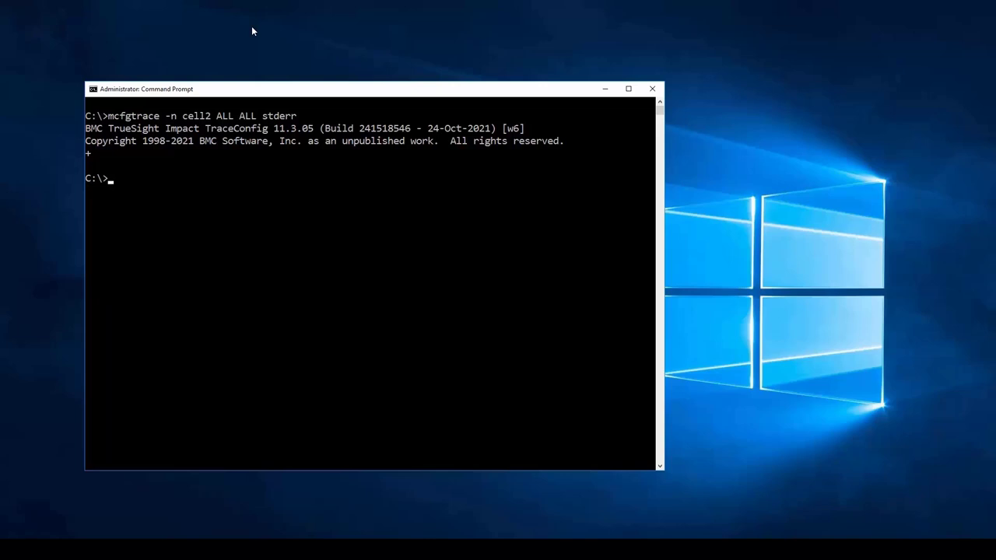
text(mcontrol -n cell2 tracerule on)
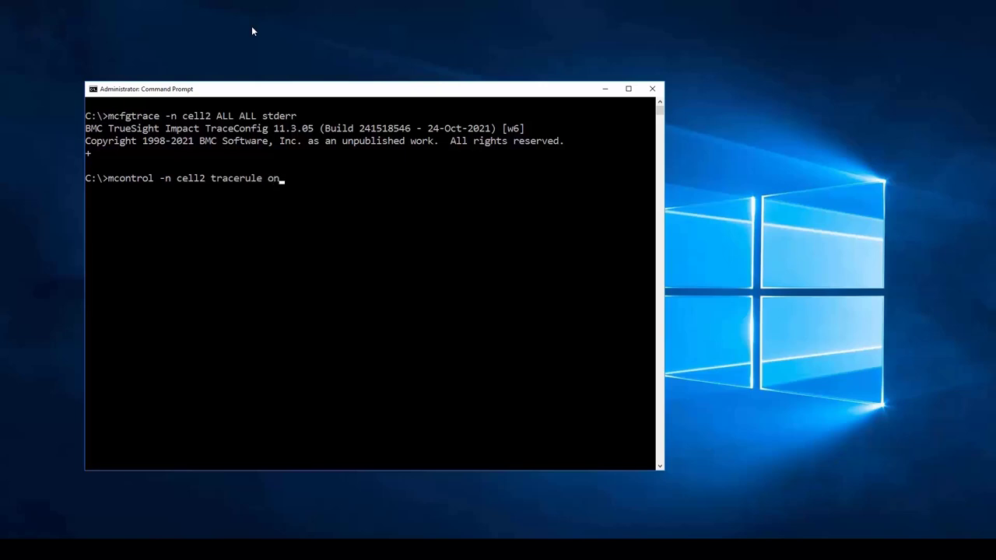
key(Return)
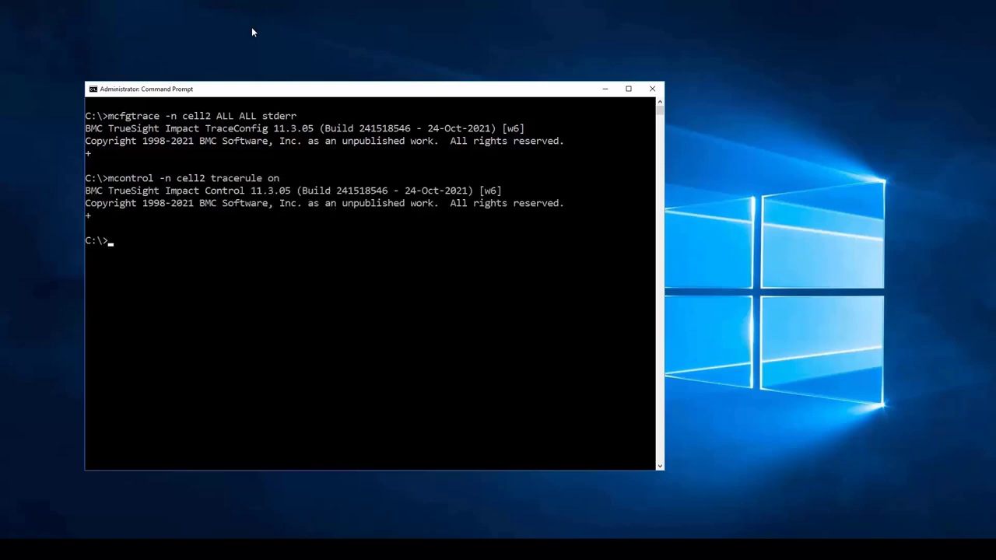
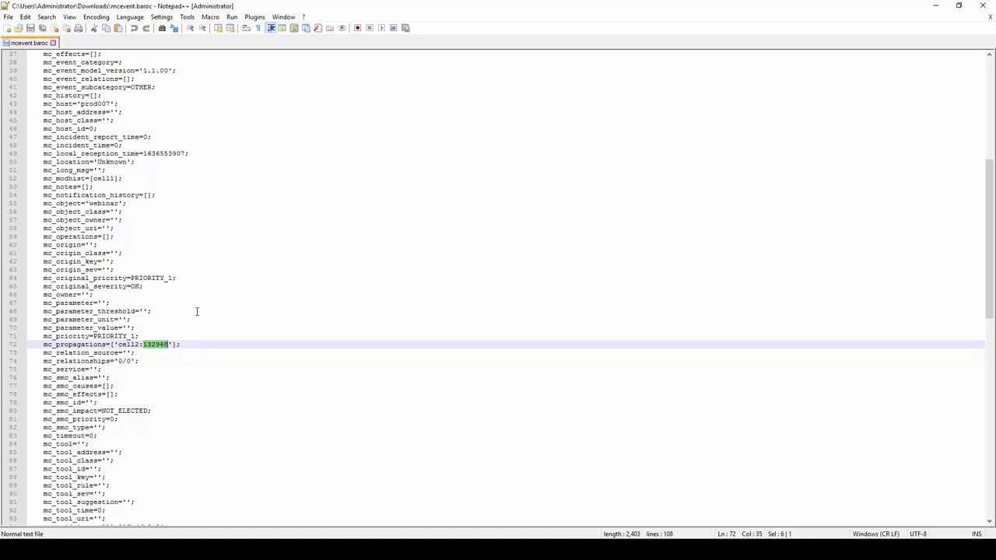
- Go to server\log\cell2 in File Explorer and open the mcell-log file in Notepad++
key(alt+Tab)
double_click(111, 98)
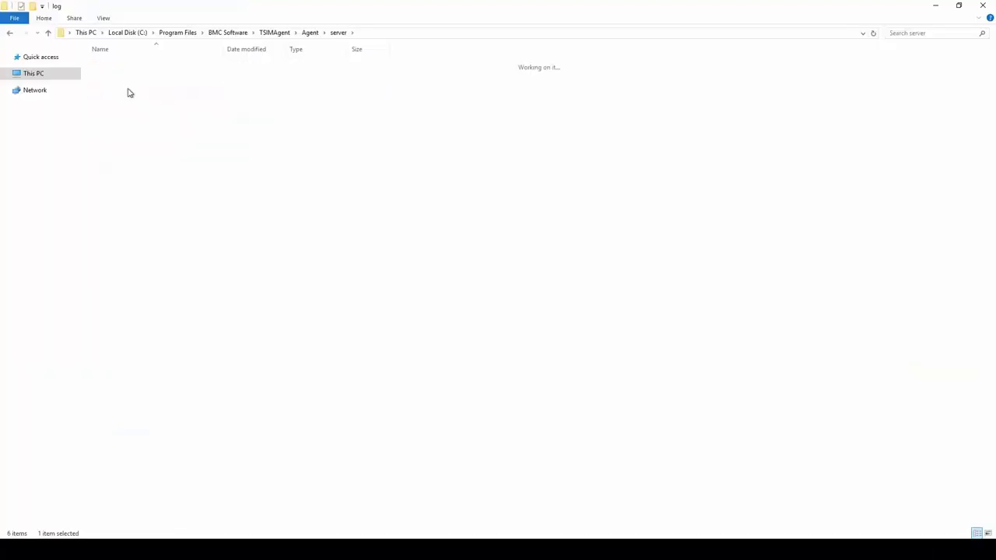
double_click(118, 78)
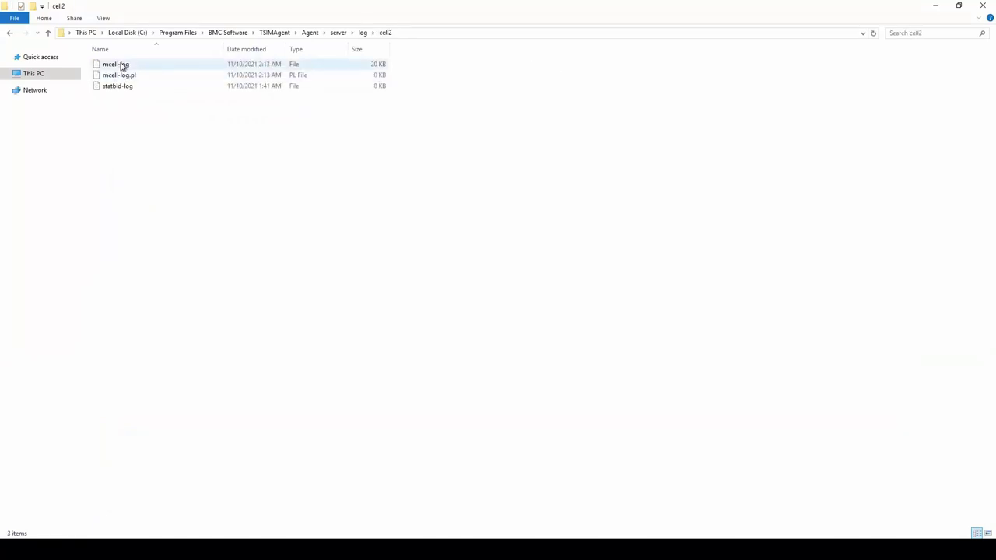
right_click(121, 65)
click(160, 83)
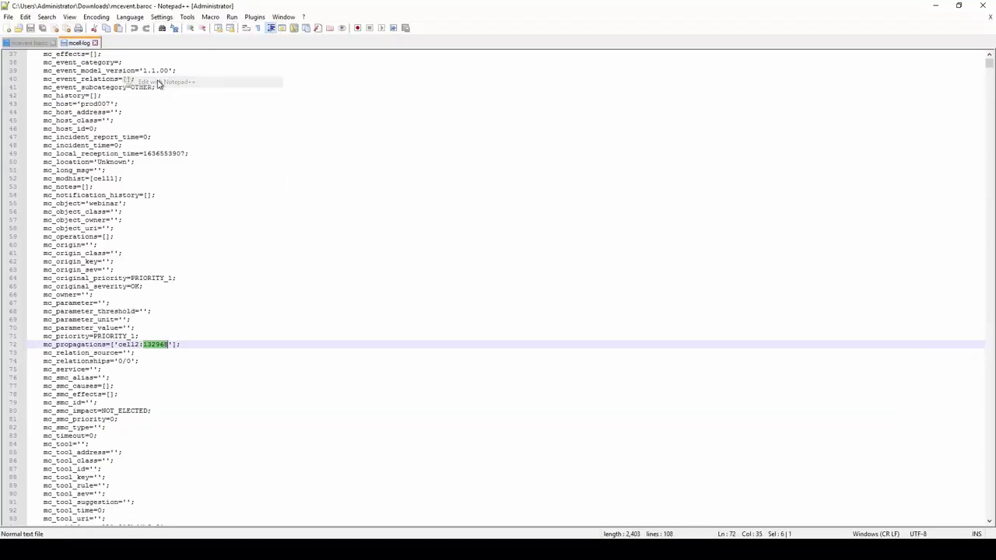
- Find event 132968 in the mcell-log and highlight its event number and the received message block above it
click(47, 16)
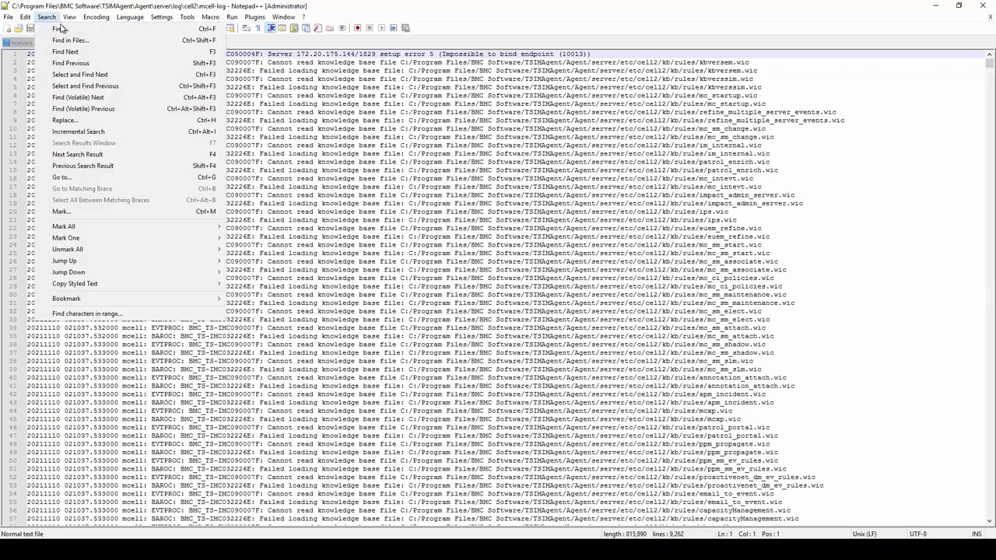
click(62, 24)
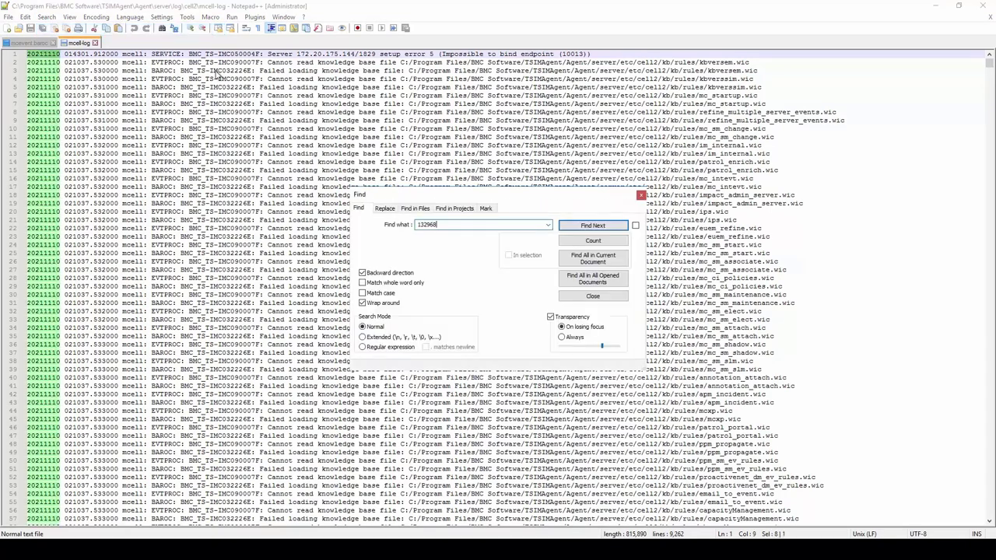
click(577, 227)
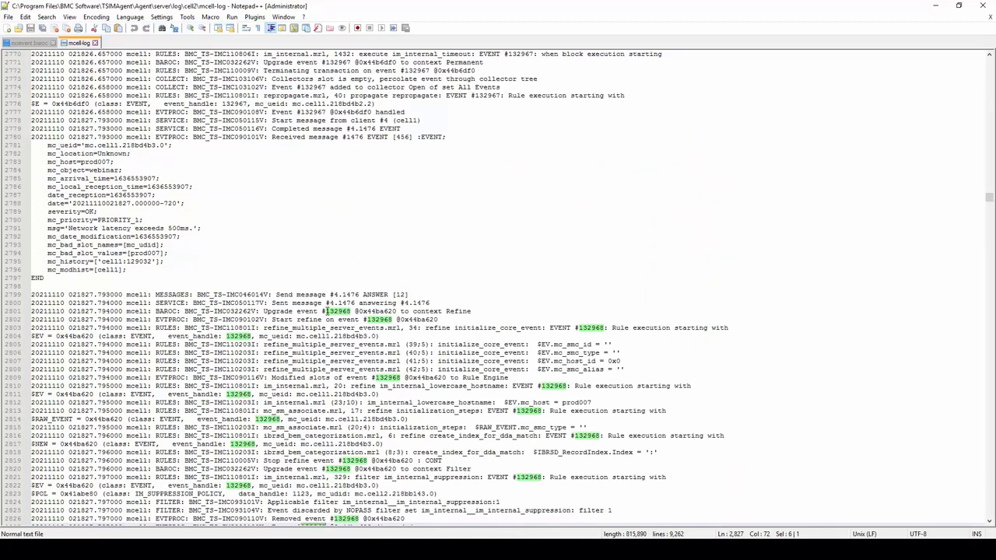
drag(327, 311, 351, 312)
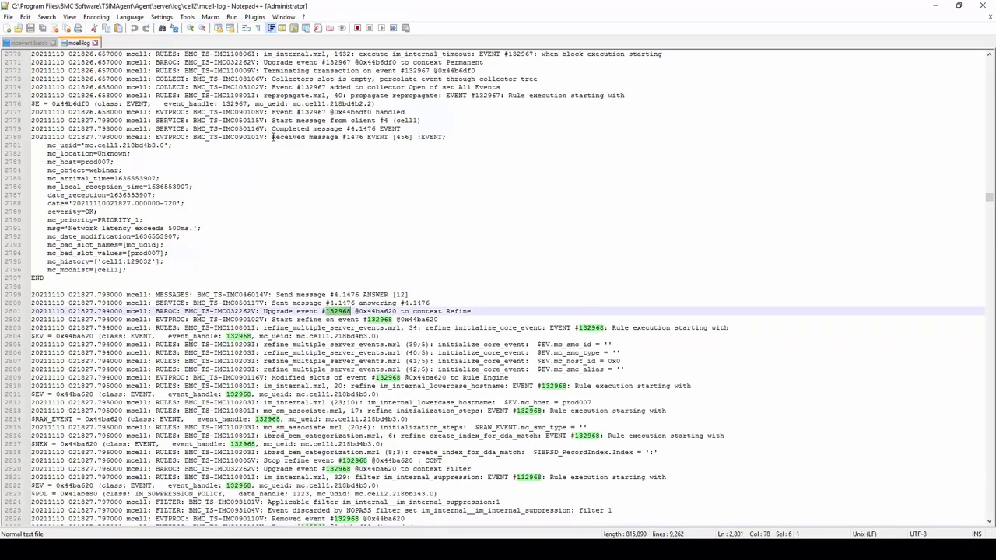
drag(271, 137, 298, 282)
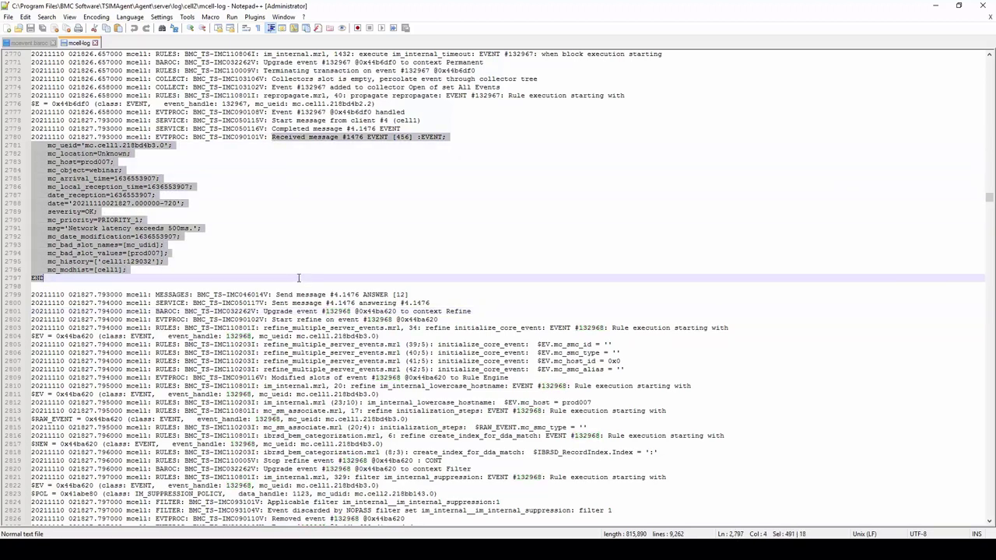
- Highlight the filter and discard lines for event 132968, plus the $POL line naming the IM_SUPPRESSION_POLICY above them
scroll(421, 225, down, 2)
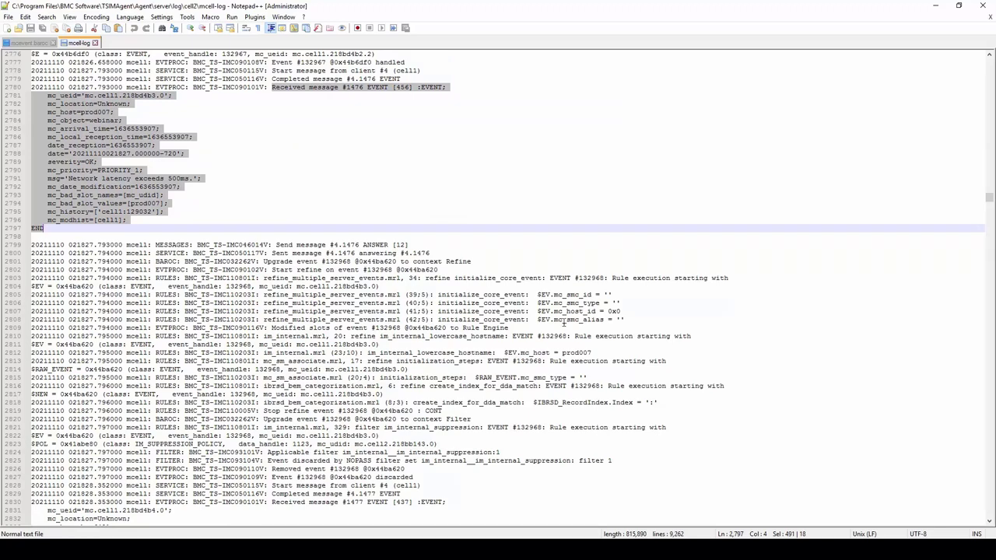
scroll(564, 323, down, 2)
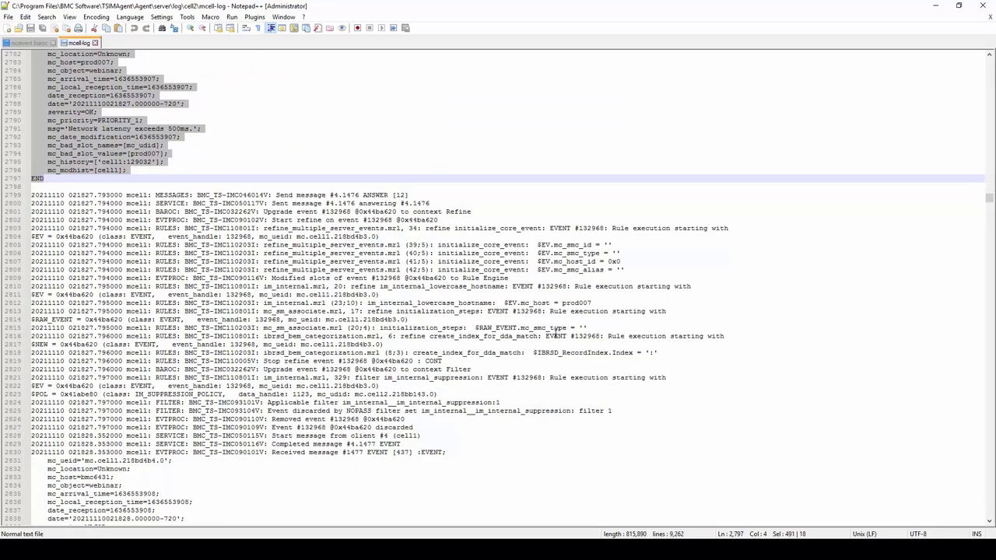
drag(431, 430, 2, 403)
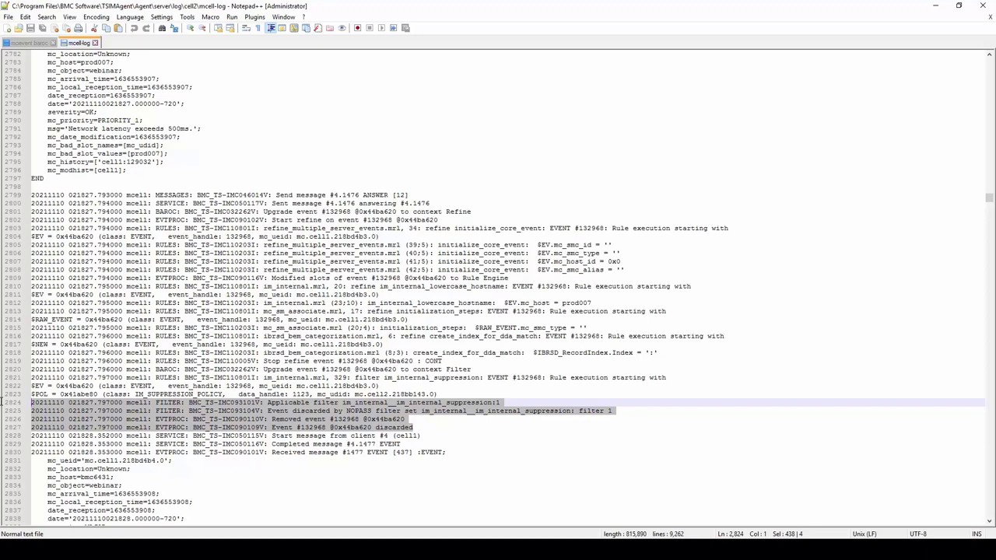
click(443, 393)
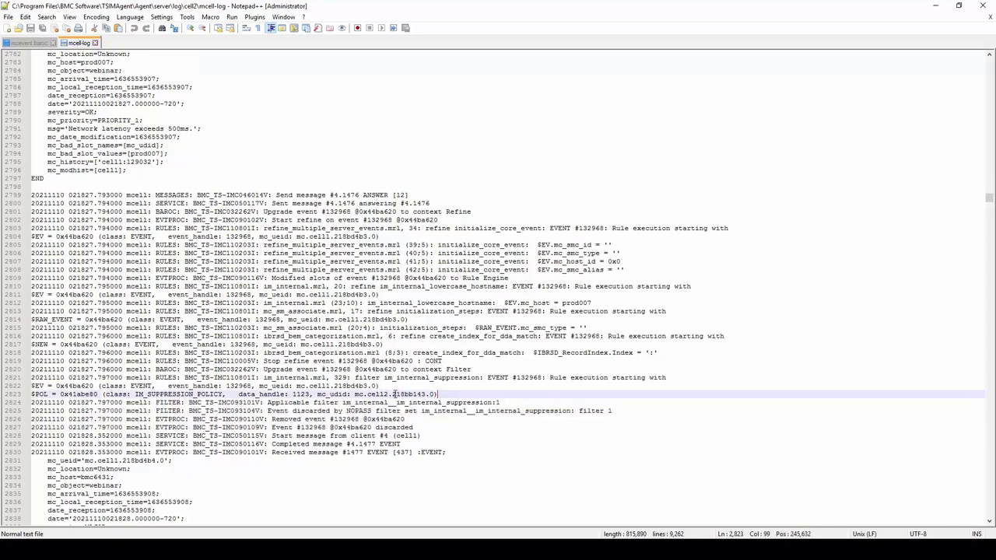
drag(395, 393, 2, 395)
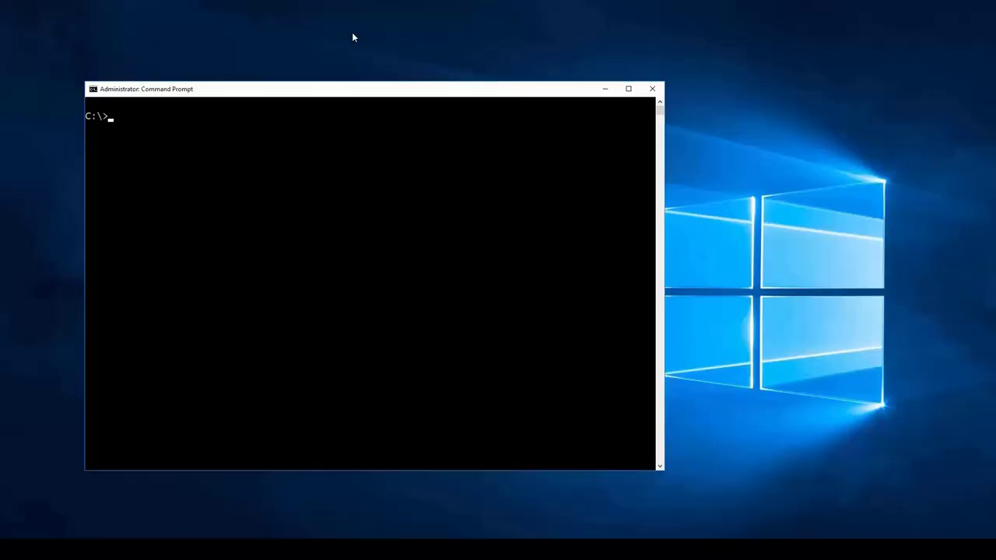
- Run mquery -n cell2 -d -w "data_handle: ==1123" -f BAROC in the Command Prompt and highlight the policy's class and description
text(mquery -n cell2 -d -w "data)
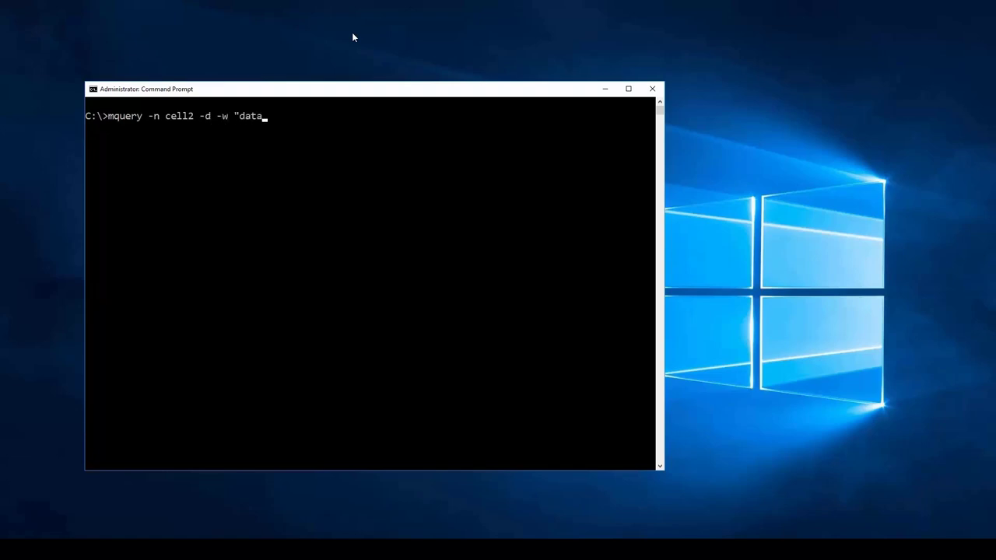
text(_handle: ==1123" -f BAROC)
key(Return)
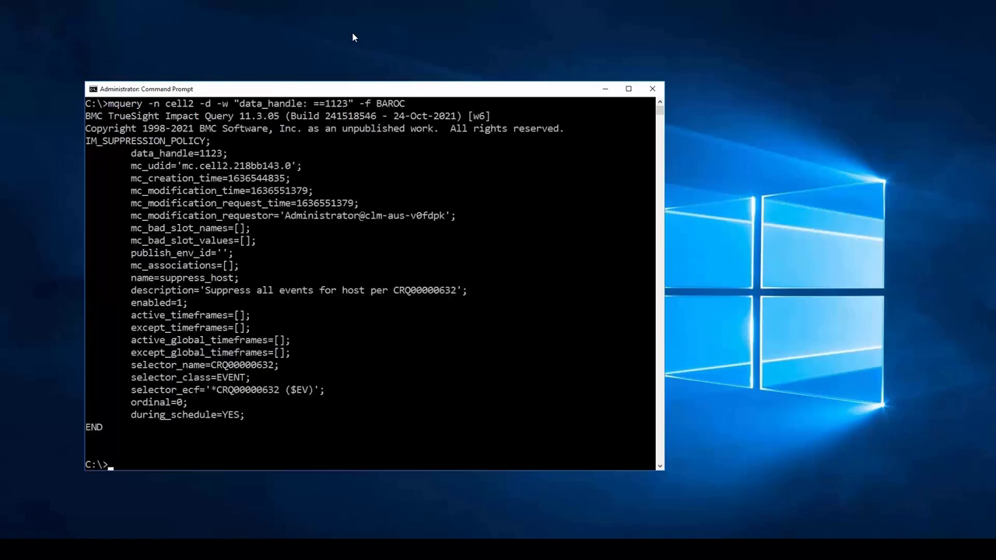
drag(86, 141, 207, 143)
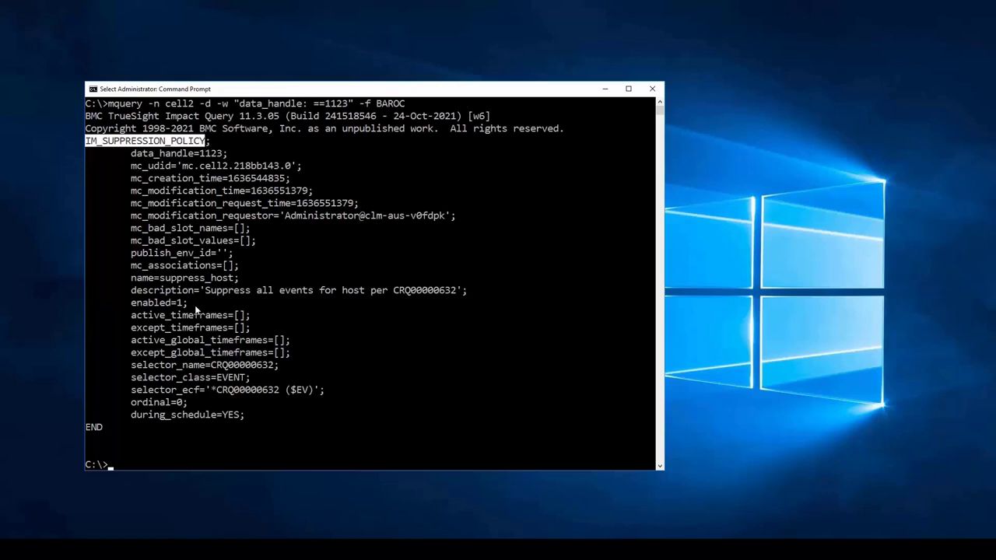
drag(160, 279, 457, 294)
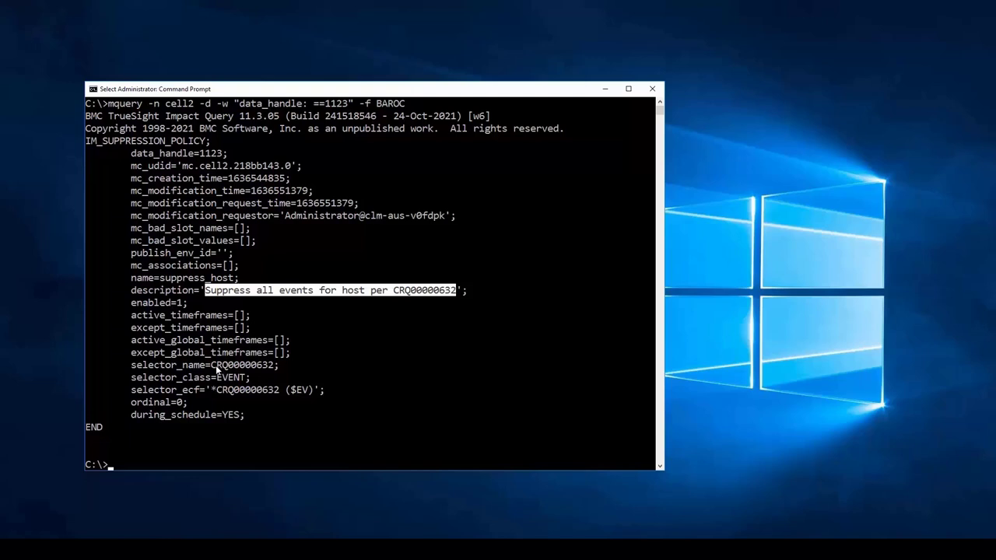
key(Return)
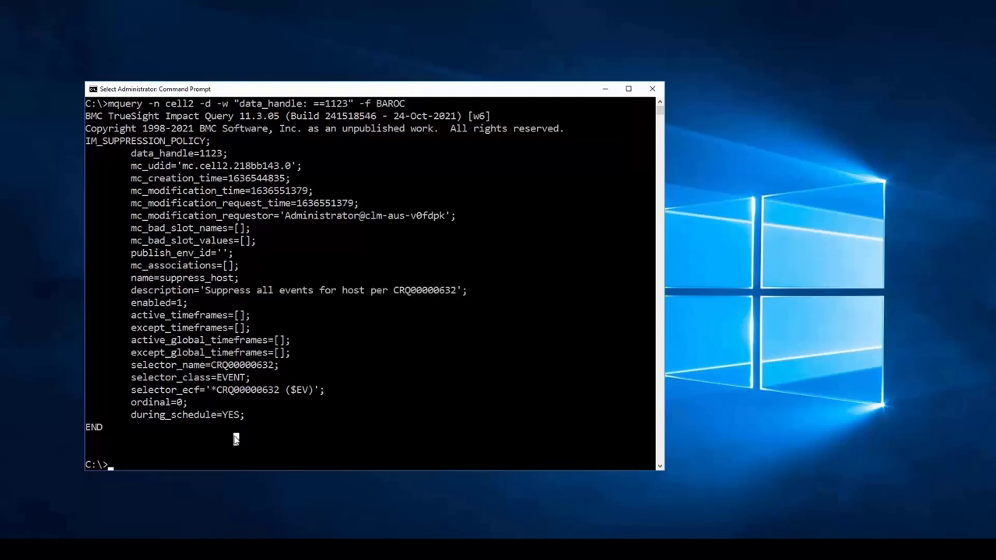
- Query cell2 for the policy's selector with mquery -n cell2 -d -a SELECTOR -w "name: ==CRQ00000632" -f BAROC
text(mquery -n c)
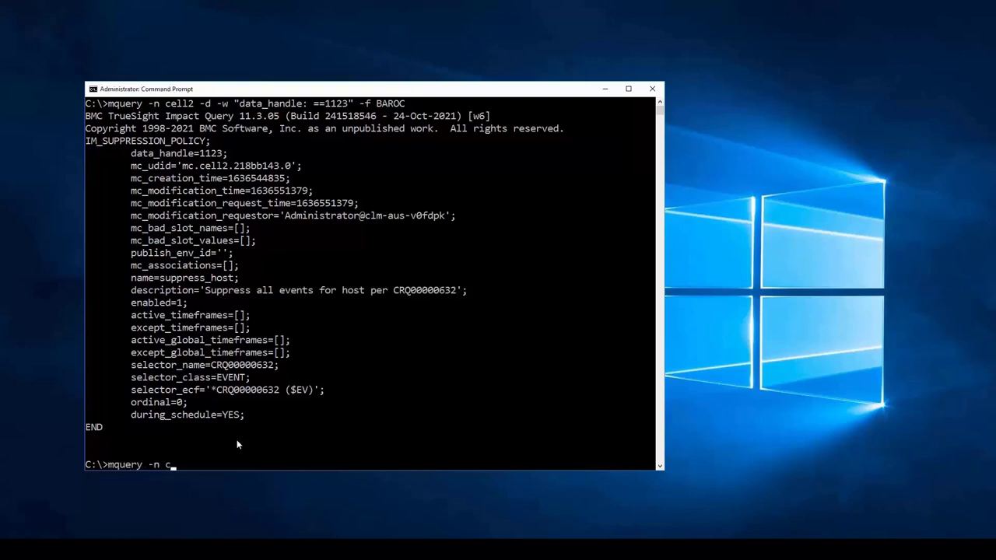
text(ell2 -d -a SELECTOR -w ")
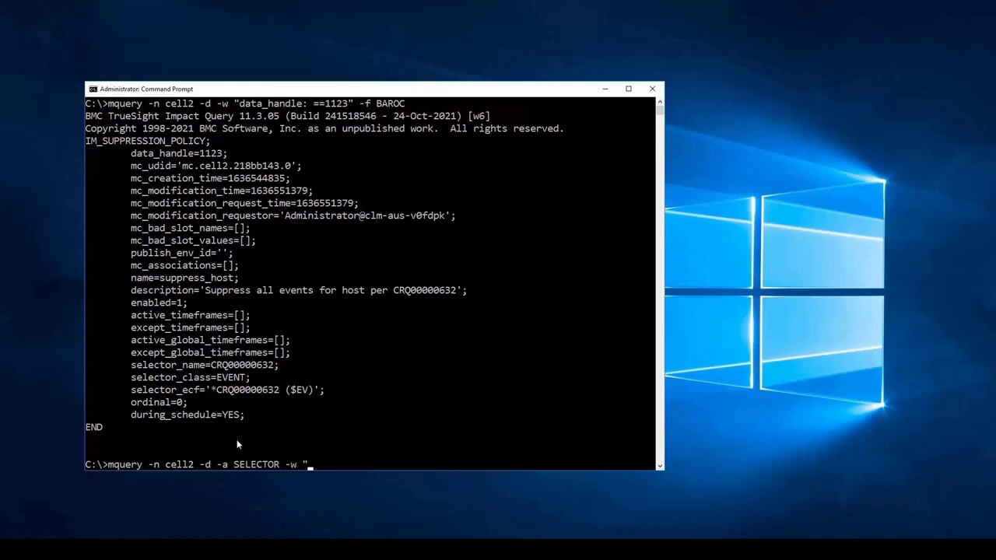
text(name: ==CRQ00000632" -f BA)
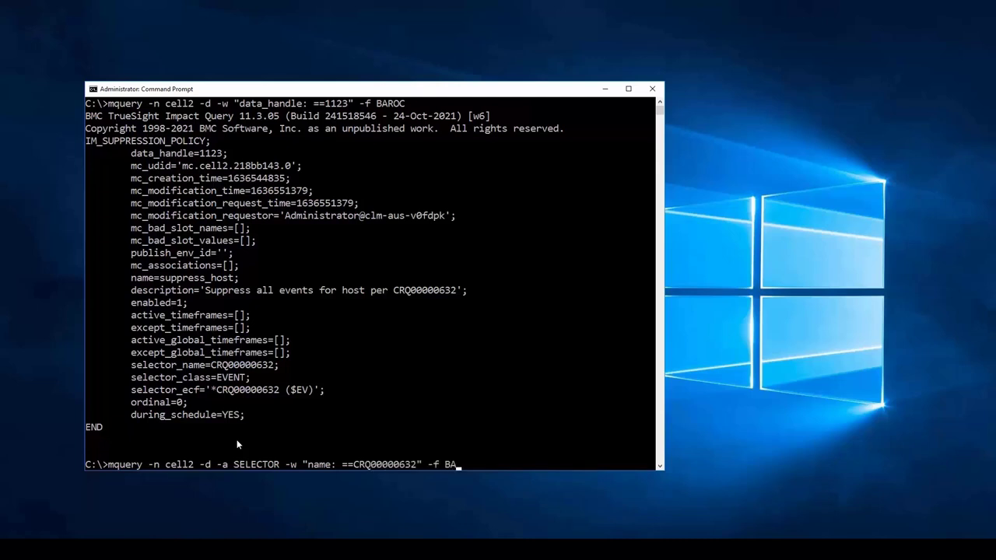
text(ROC)
key(Return)
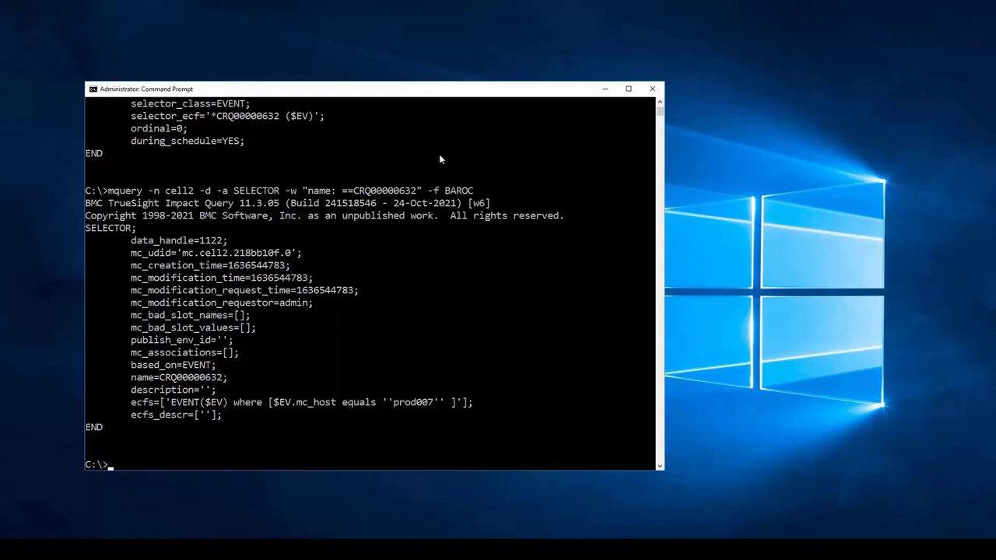
- Highlight the suppression policy's data_handle value and its enabled line in the earlier query output
scroll(449, 166, up, 8)
drag(200, 165, 222, 166)
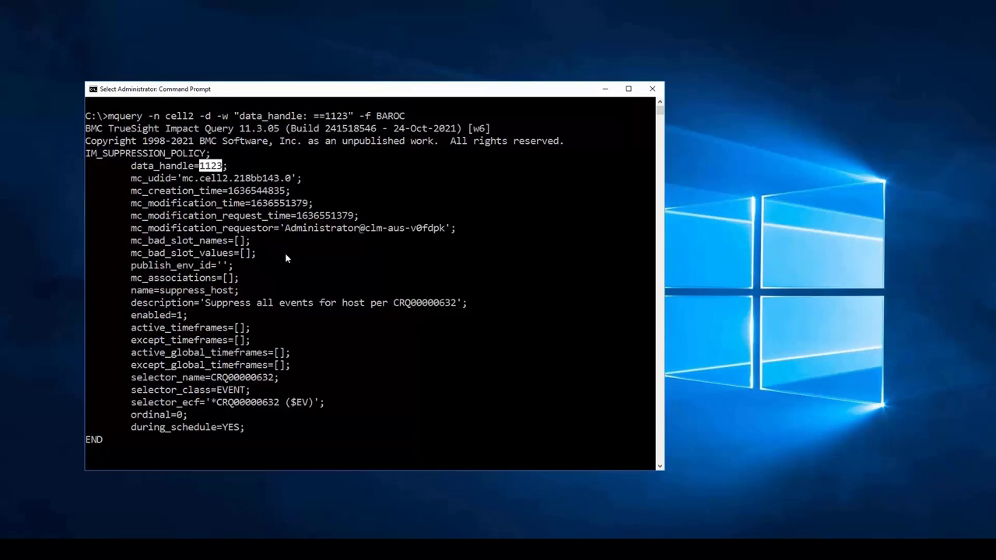
double_click(186, 315)
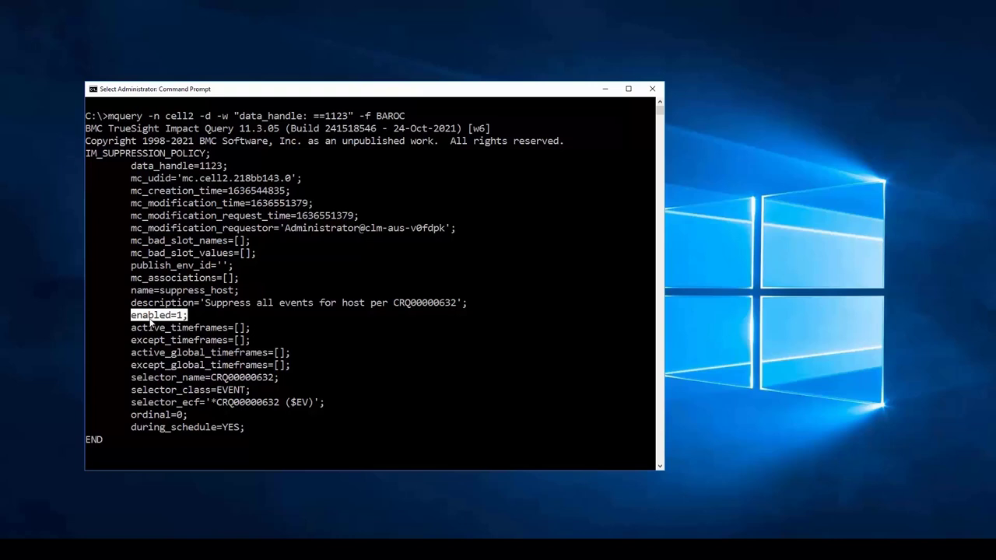
- Disable the suppression policy by running mposter -n cell2 -d -u 1123 -b "enabled=0"
text(mposter )
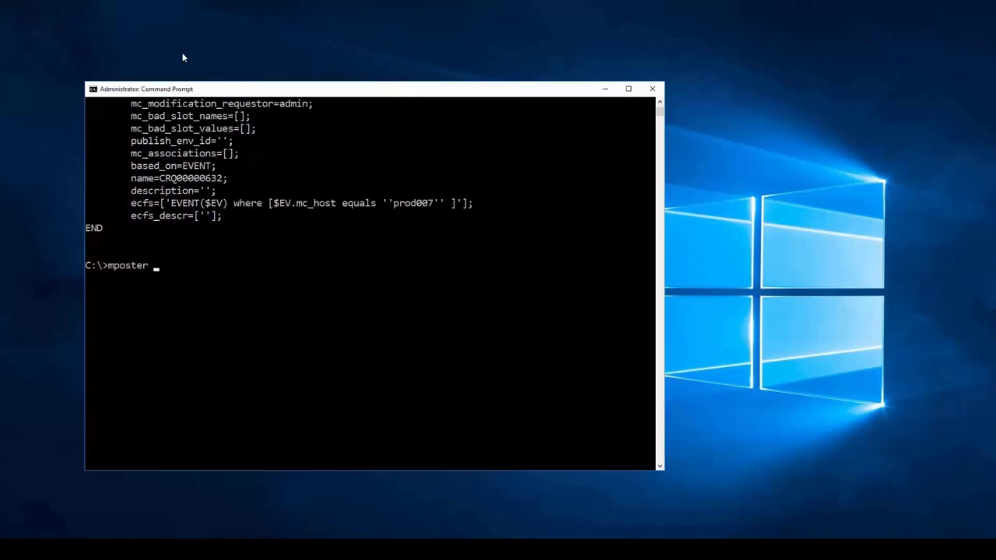
text(-n cell2 -d -u 1123 -b "enabled=)
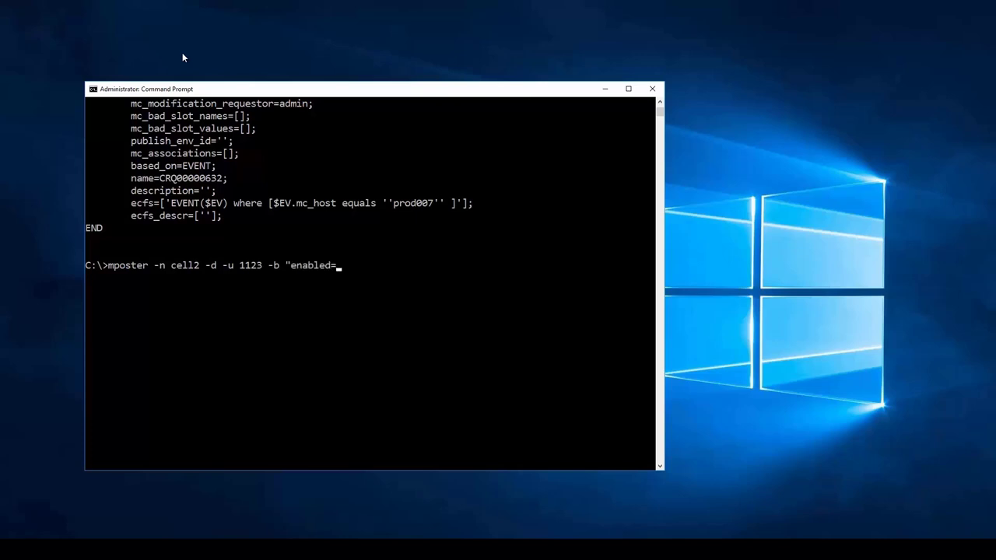
text(0")
key(Return)
- Rerun mquery -n cell2 -d -w "data_handle: ==1123" -f BAROC and highlight the policy's enabled line
key(Up)
key(Up)
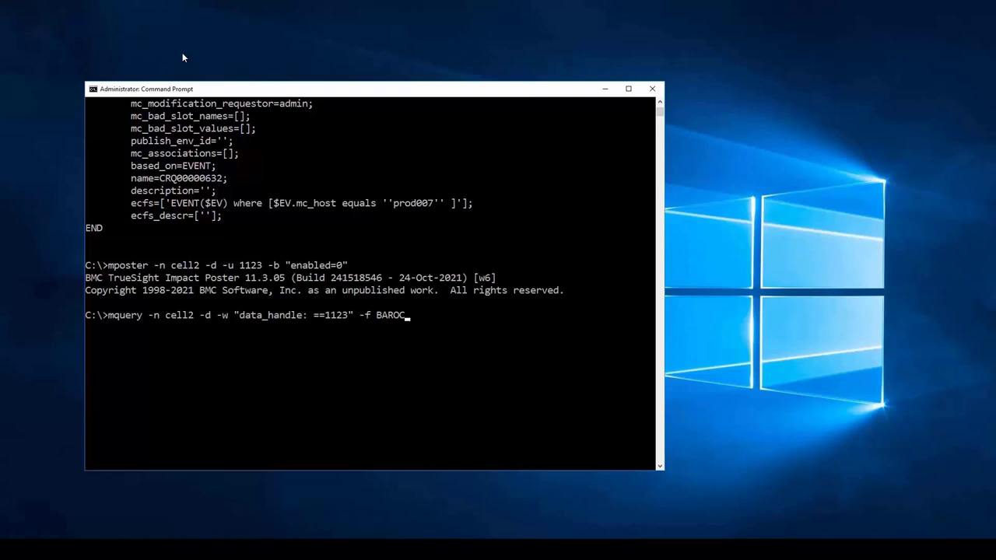
key(Return)
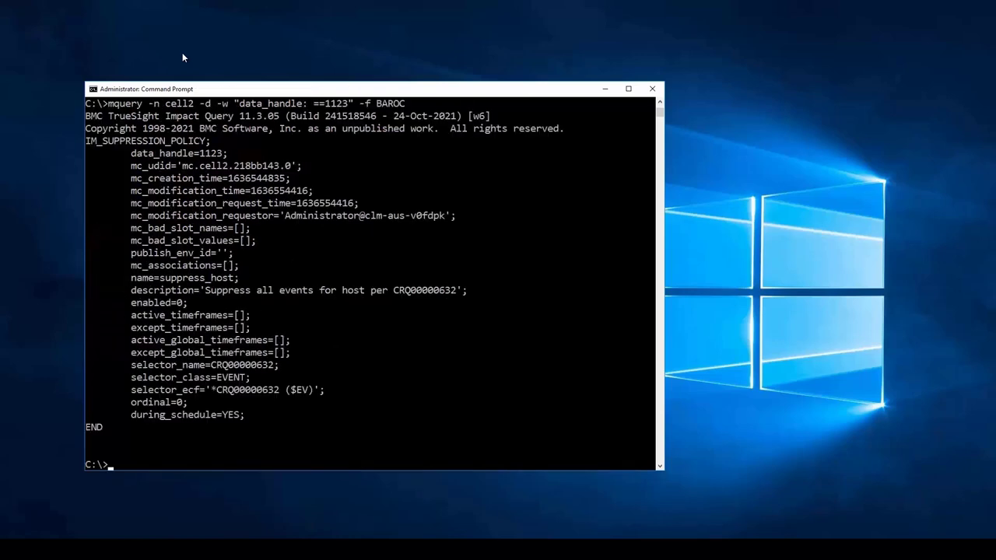
click(133, 303)
drag(183, 309, 185, 305)
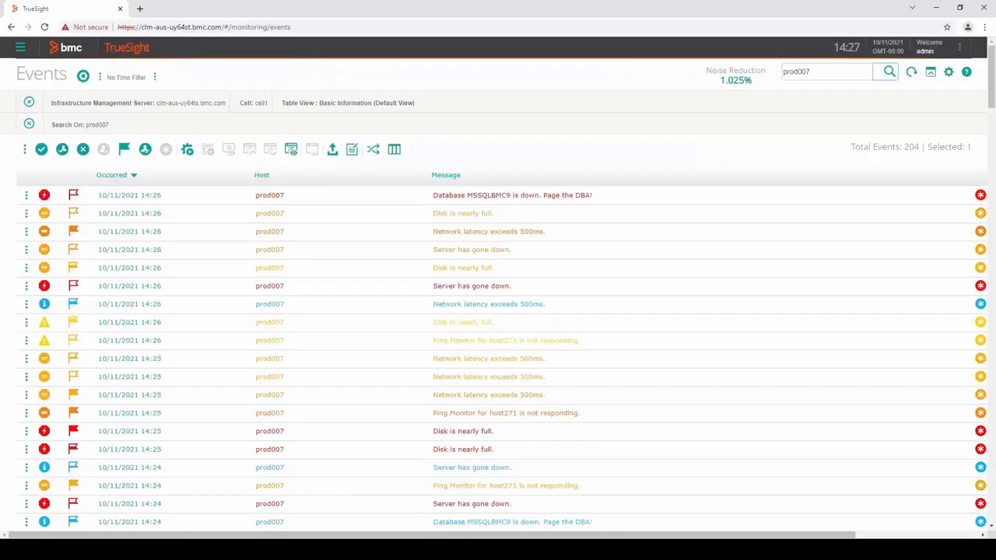
- Switch to the TrueSight console in Chrome, set the event source to cell2 and search its events for prod007
click(83, 77)
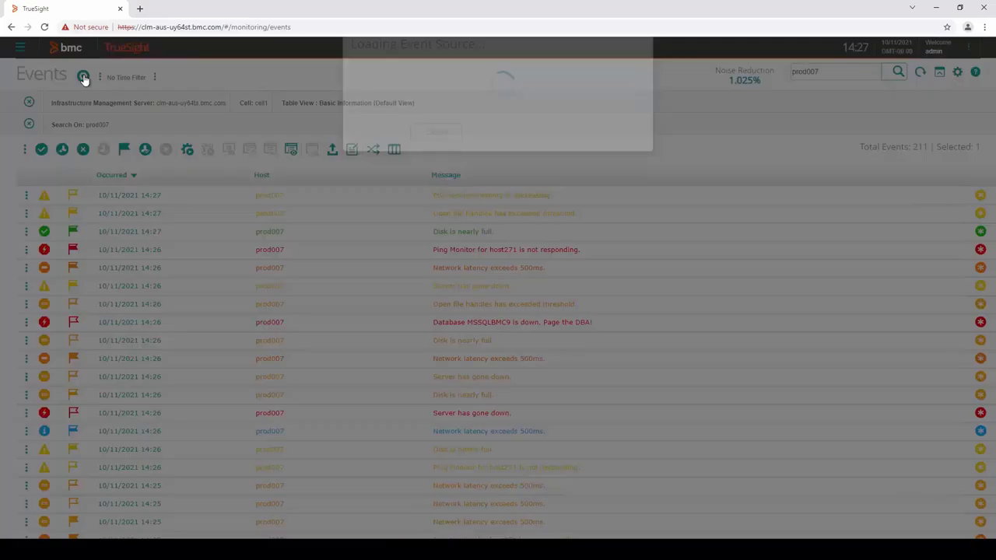
click(363, 137)
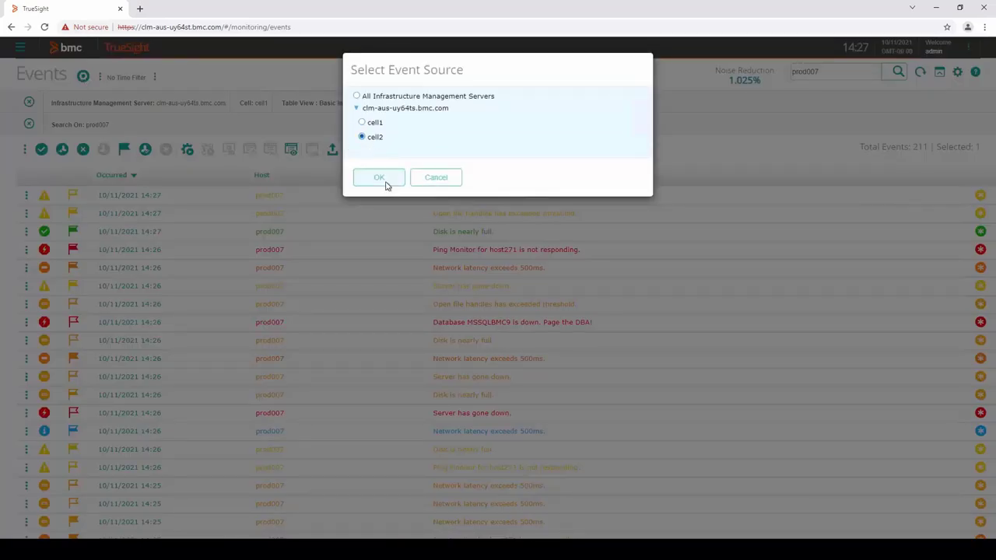
click(381, 179)
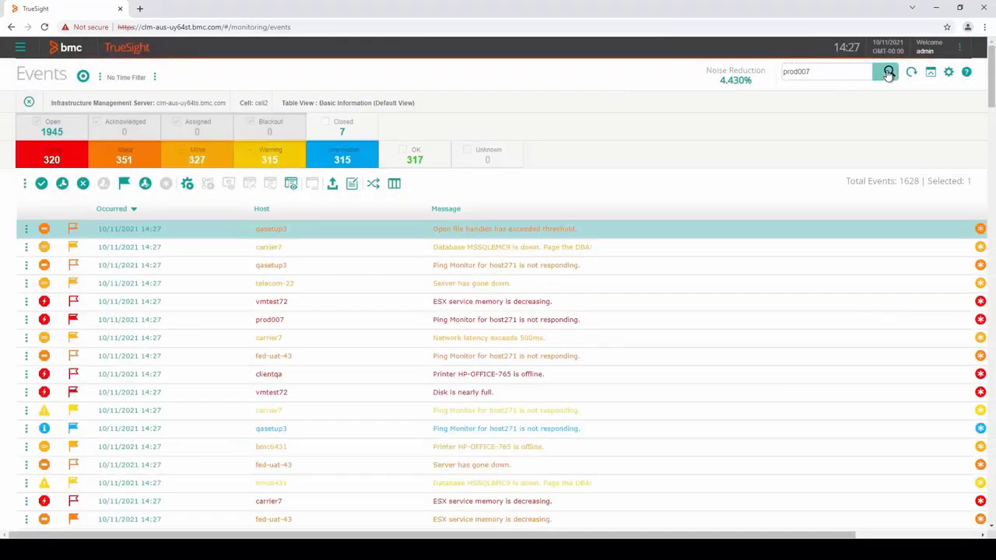
click(888, 73)
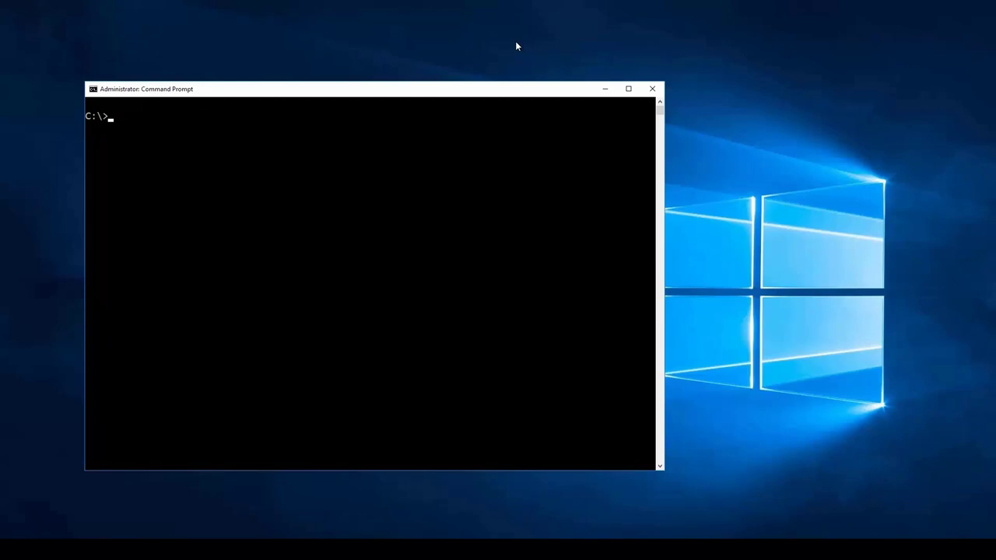
- Turn off cell2 tracing in the Command Prompt with mcontrol -n cell2 tracerule off and mcfgtrace -n cell2 ALL VERBOSE no
text(mcontrol -n cell2 tracerule off)
key(Return)
text(m)
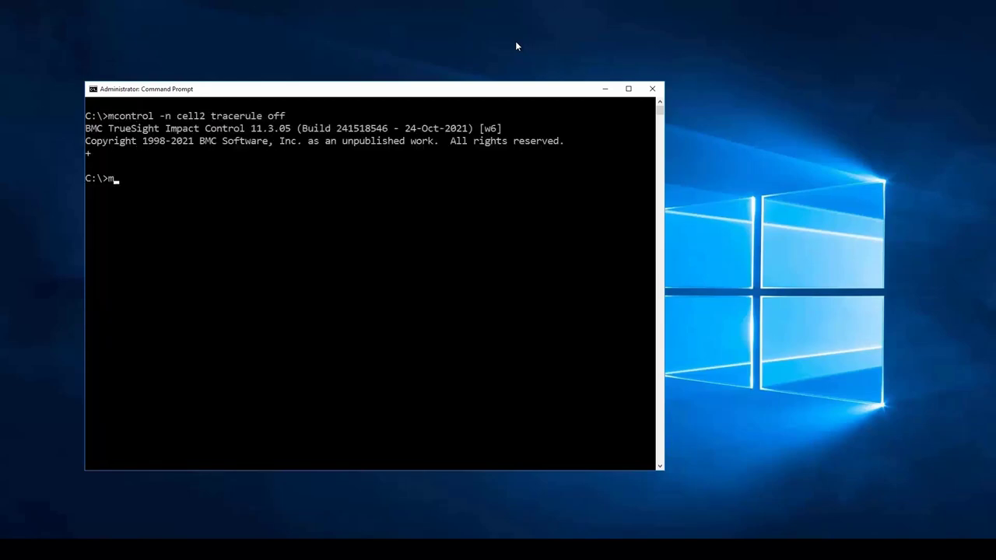
text(cfgtrace -n cell2 ALL)
text(VERBOSE no)
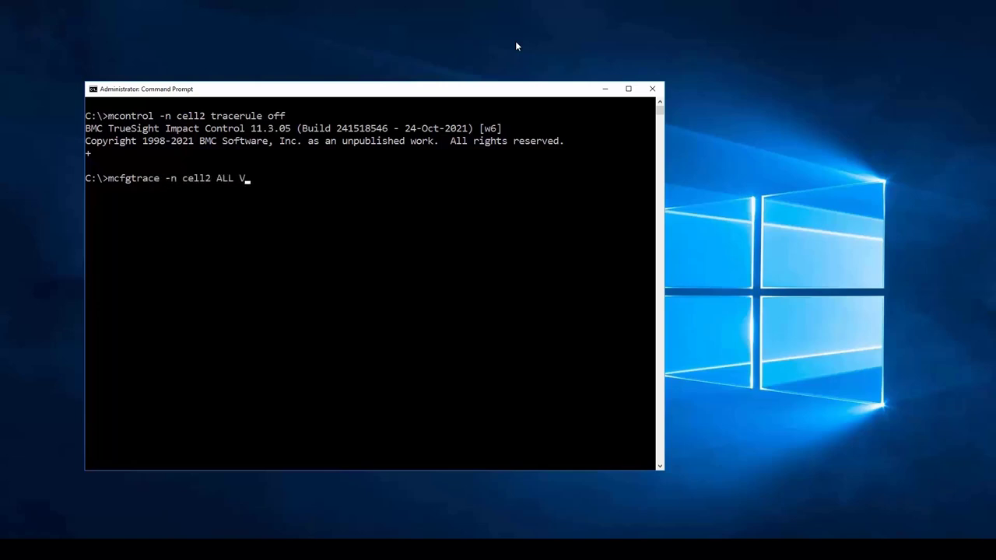
key(Return)
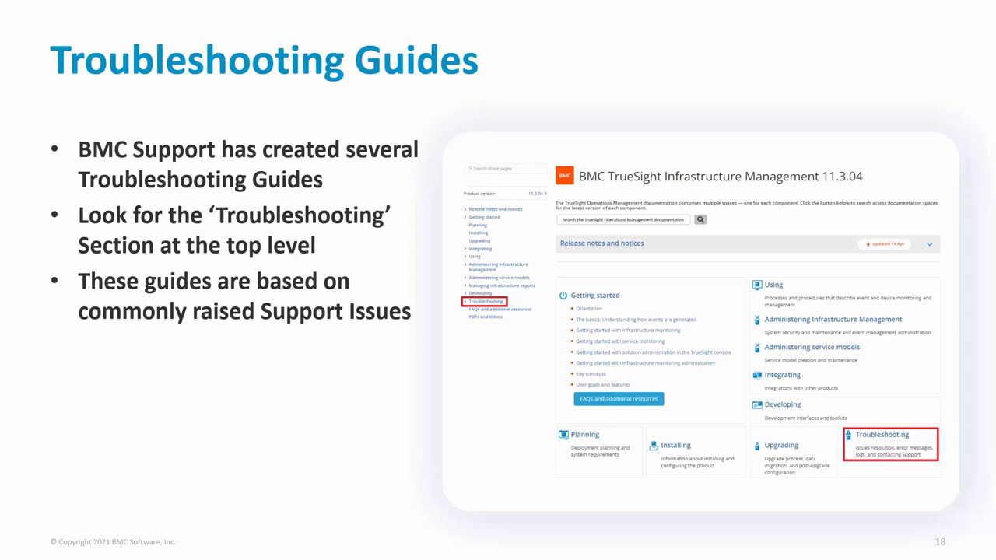
key(Right)
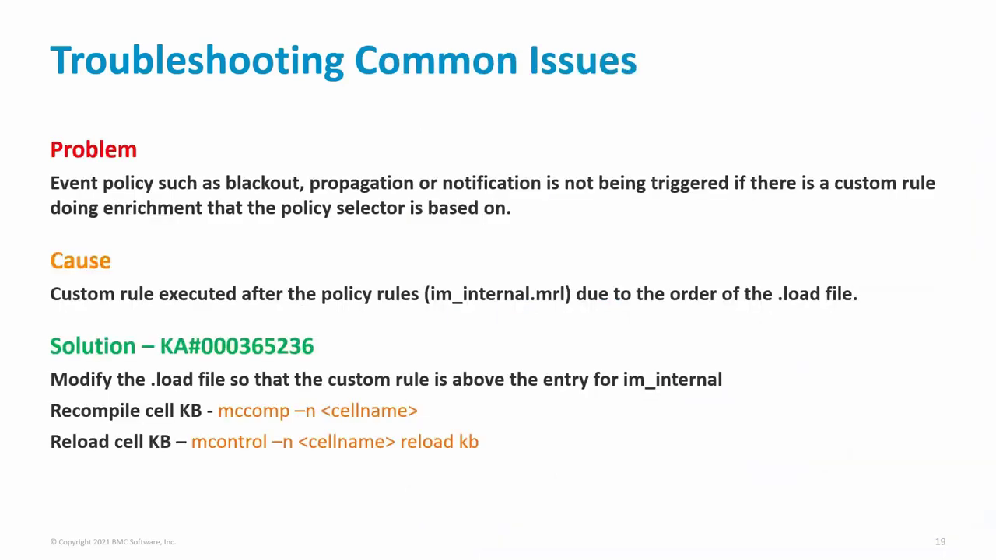